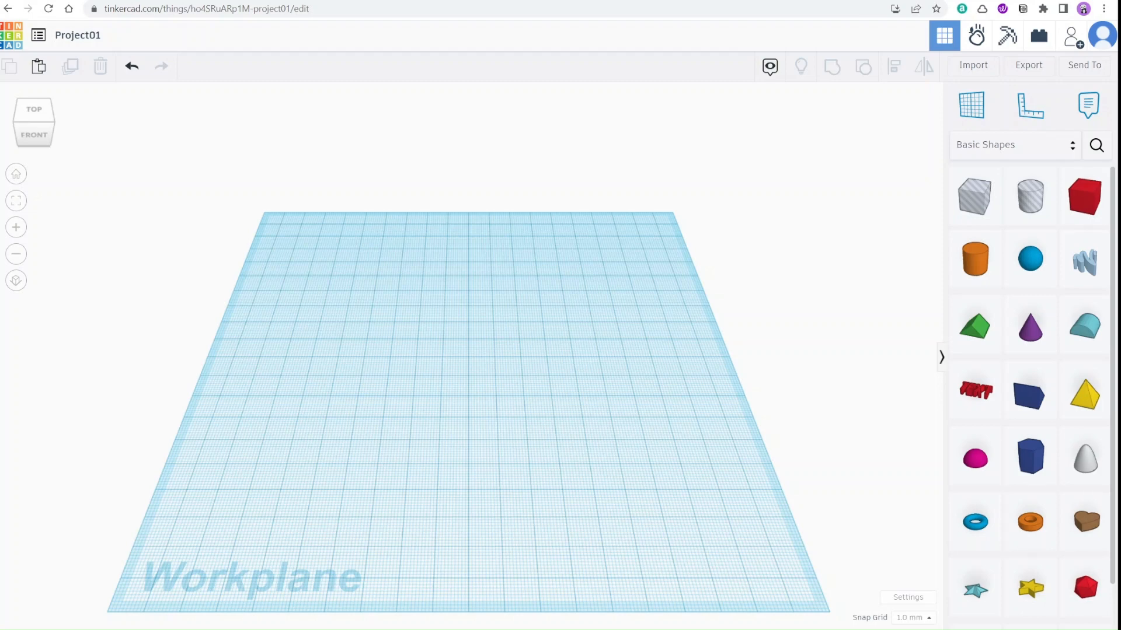
pyautogui.moveTo(155, 592); pyautogui.dragTo(302, 599)
pyautogui.moveTo(862, 586); pyautogui.dragTo(849, 626)
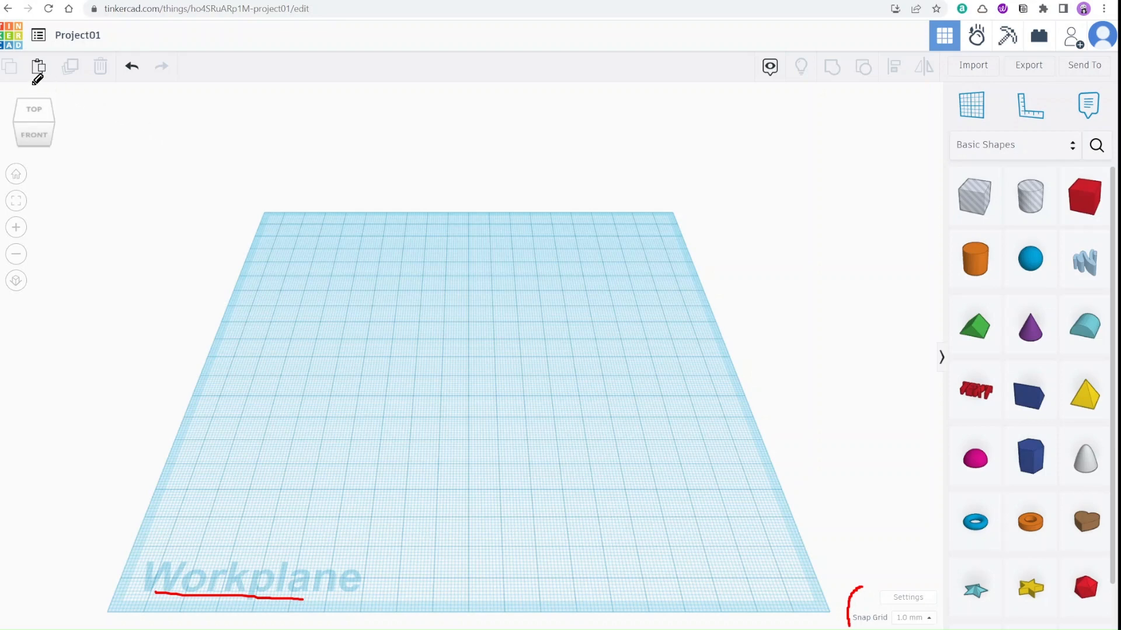
pyautogui.moveTo(24, 77); pyautogui.dragTo(102, 90)
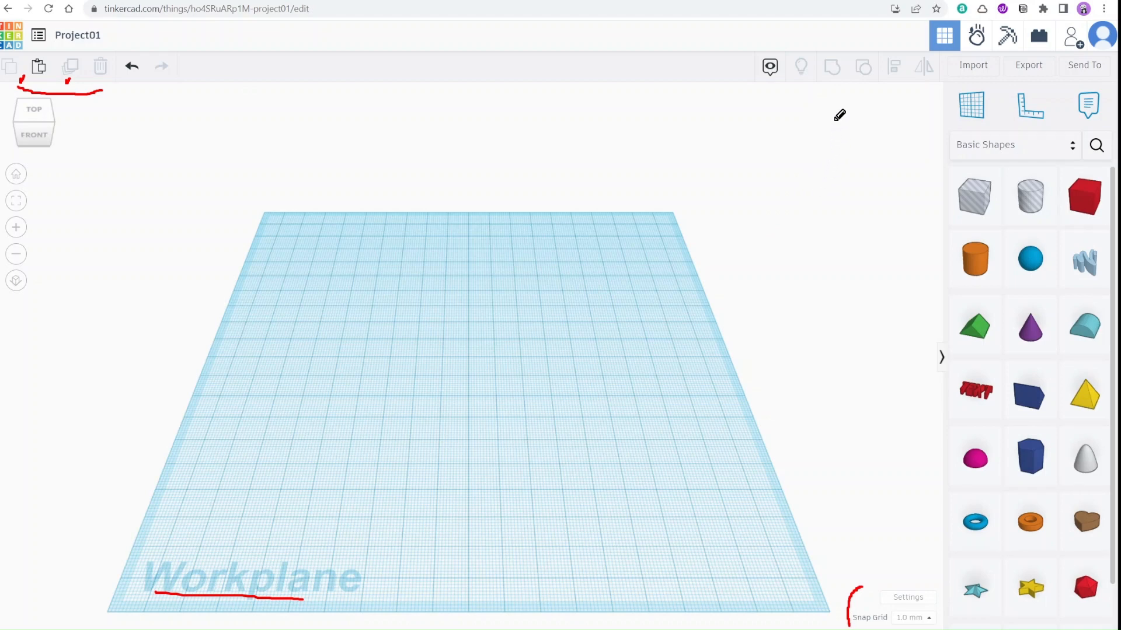
pyautogui.moveTo(829, 48); pyautogui.dragTo(864, 51)
pyautogui.moveTo(887, 54); pyautogui.dragTo(896, 53)
pyautogui.press('Escape')
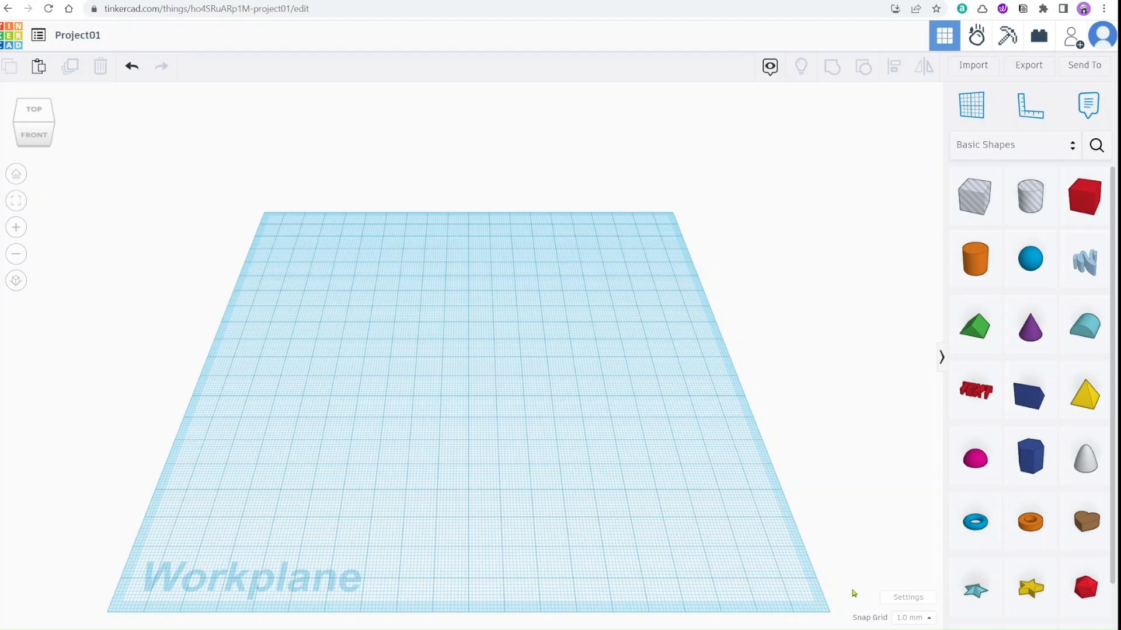
# - Open the workspace settings and review the grid, zoom speed and available units options
pyautogui.click(888, 603)
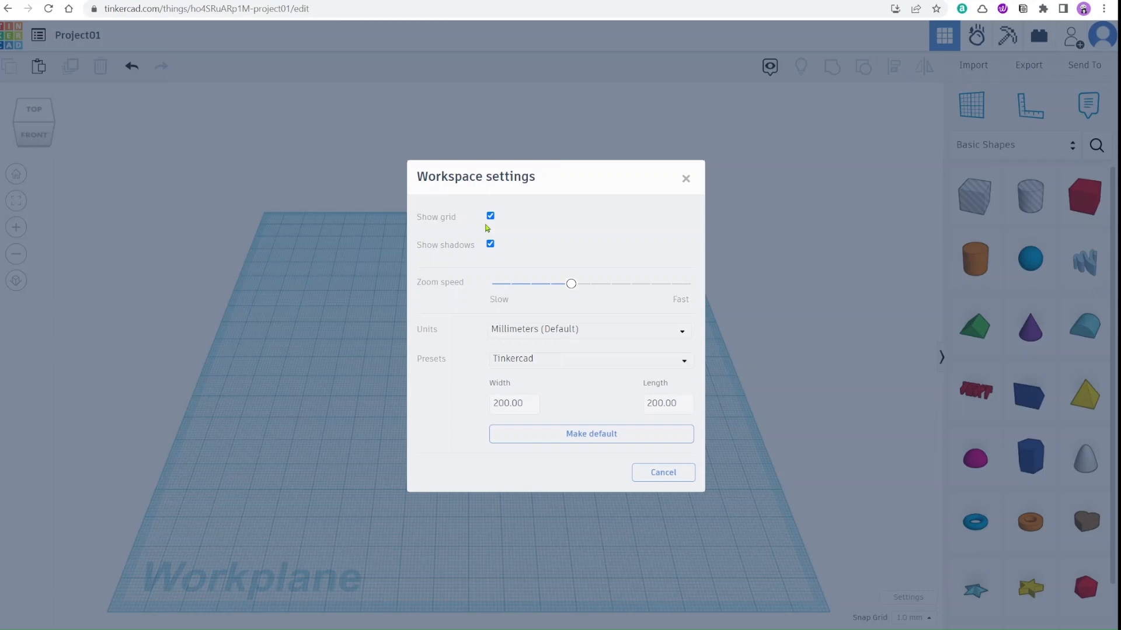
pyautogui.click(610, 432)
pyautogui.moveTo(570, 292)
pyautogui.mouseDown()
pyautogui.moveTo(534, 295)
pyautogui.moveTo(645, 292)
pyautogui.moveTo(581, 291)
pyautogui.mouseUp()
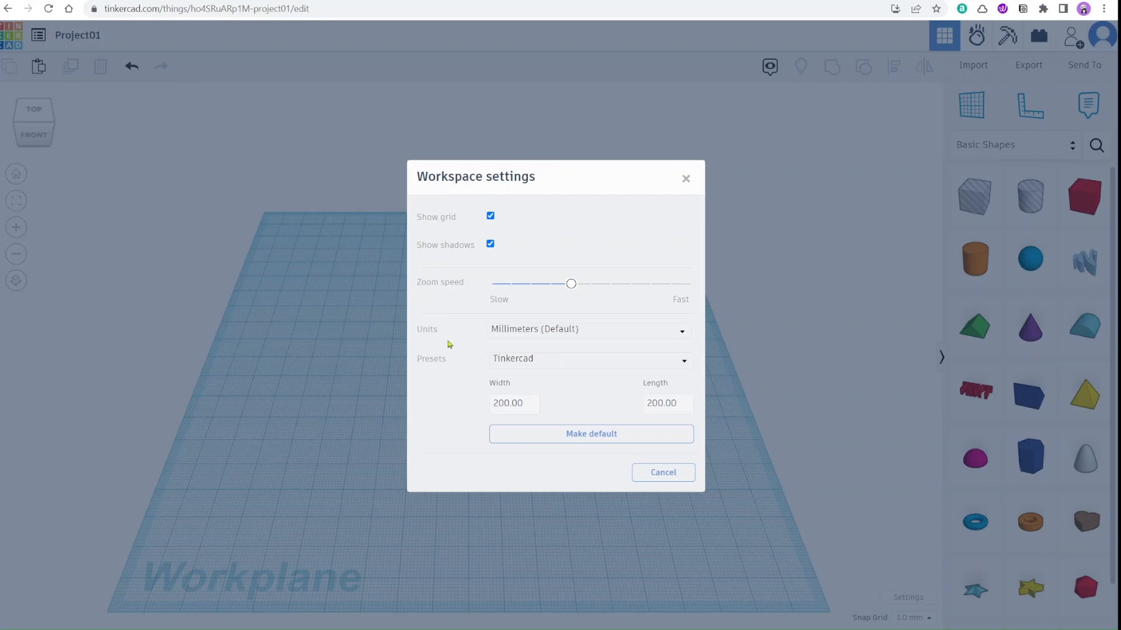
pyautogui.click(530, 337)
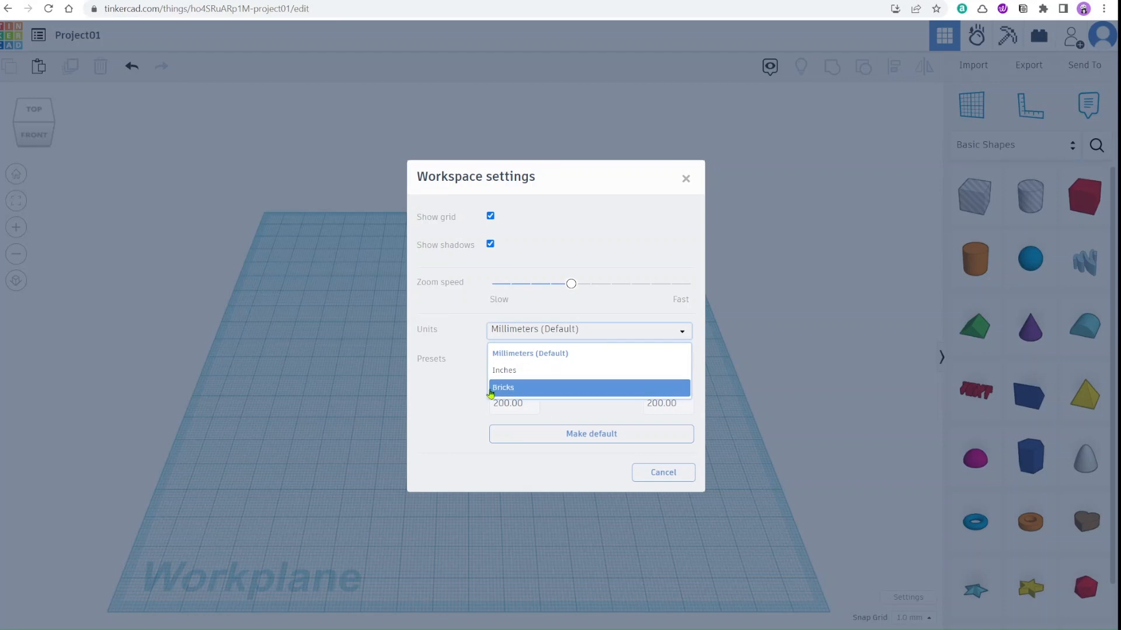
pyautogui.click(460, 400)
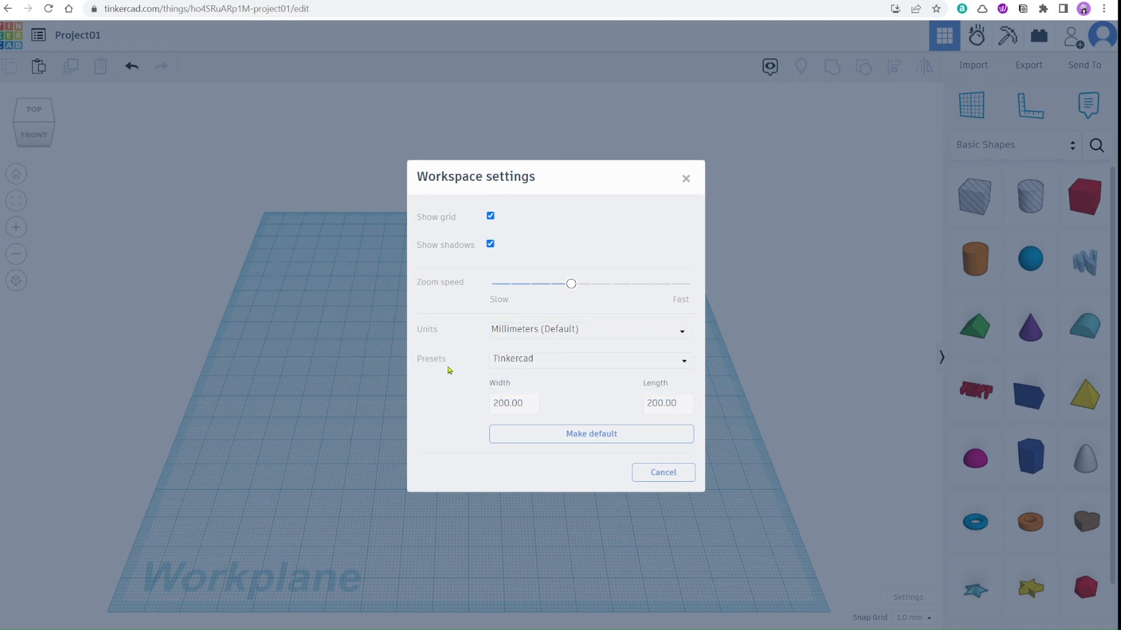
# - Browse the workplane size presets in the workspace settings and choose Dremel 3D20
pyautogui.click(535, 366)
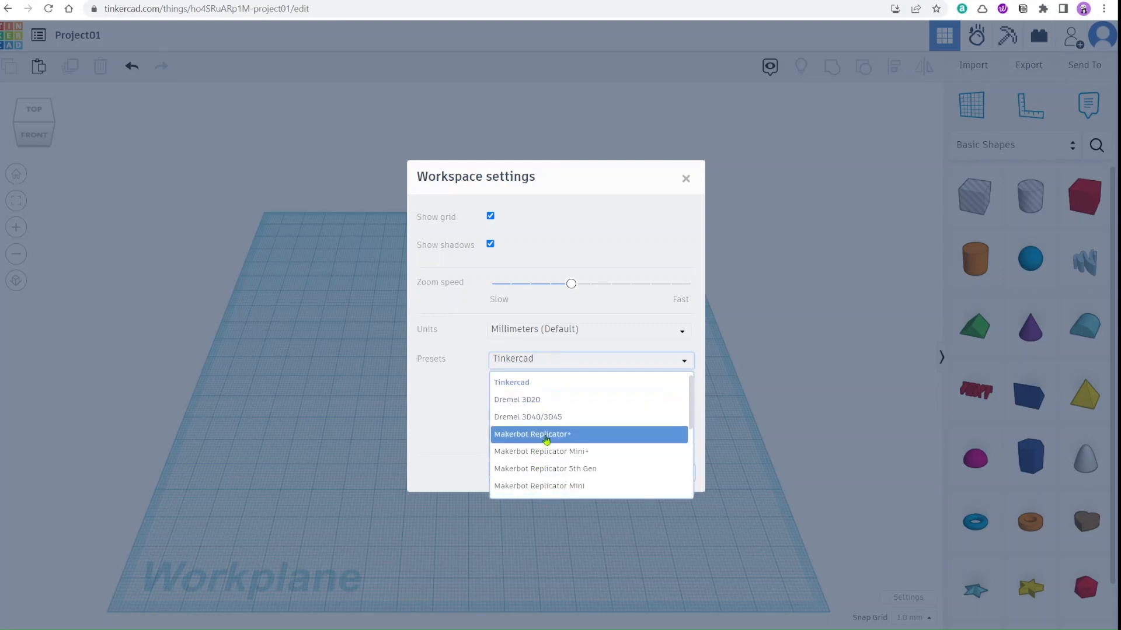
pyautogui.scroll(-5, 547, 434)
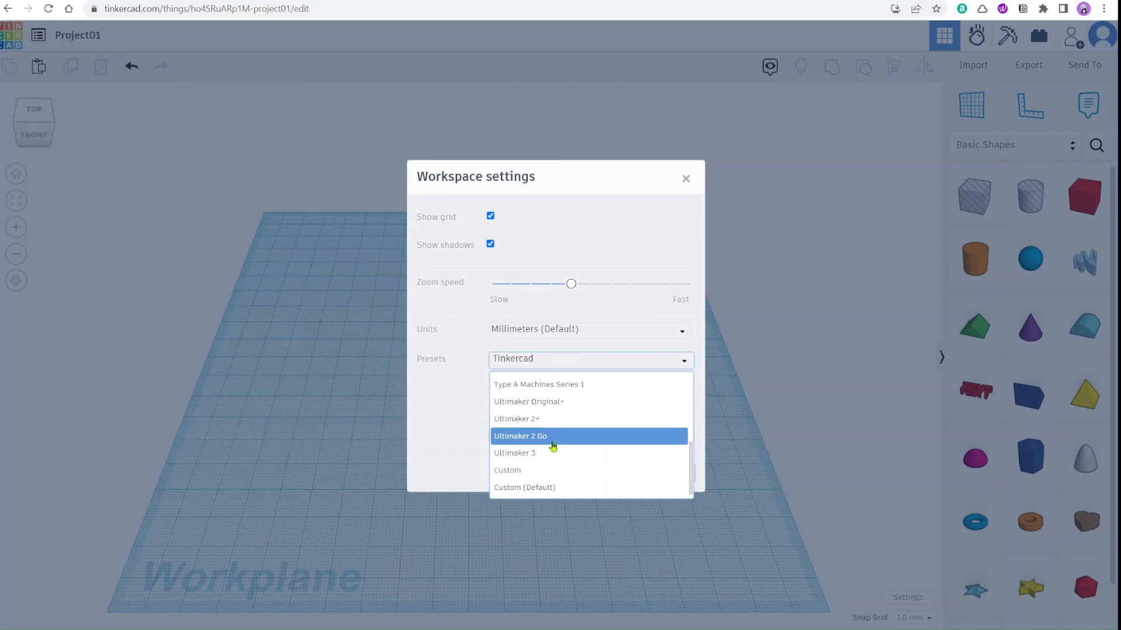
pyautogui.scroll(5, 552, 444)
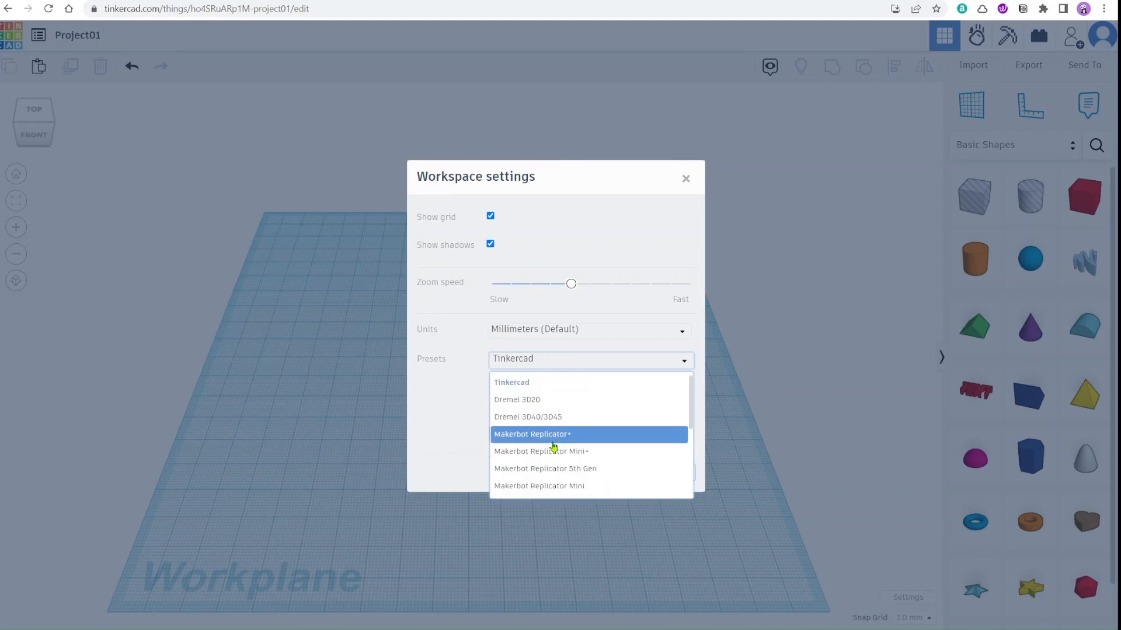
pyautogui.click(533, 404)
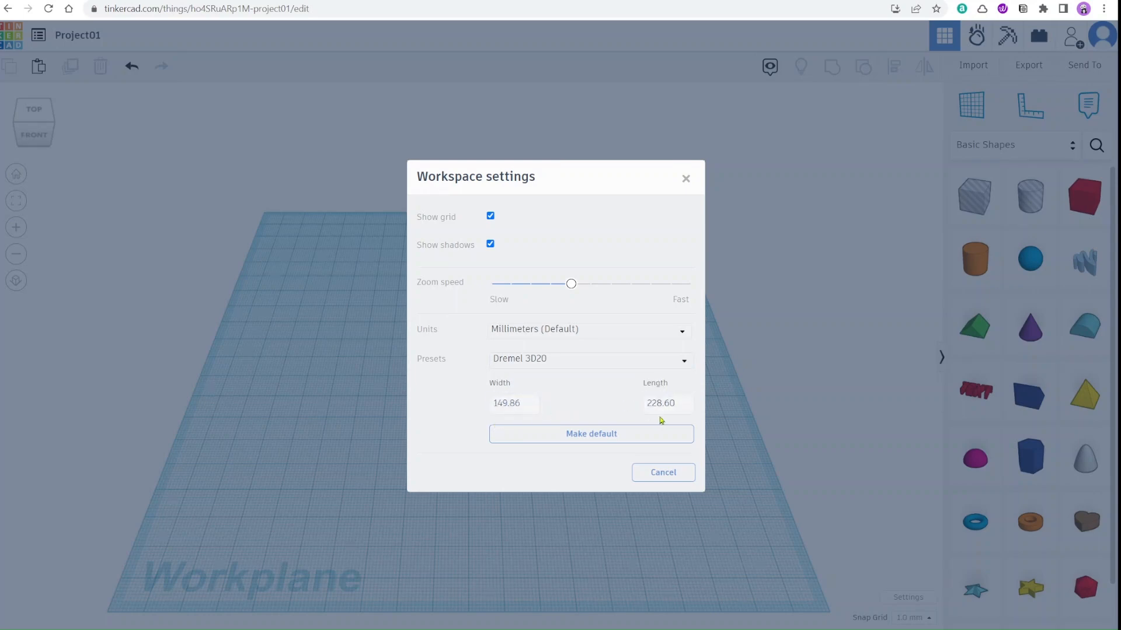
# - Switch the workplane preset to Custom with a width of 230 mm and a length of 120 mm
pyautogui.click(563, 362)
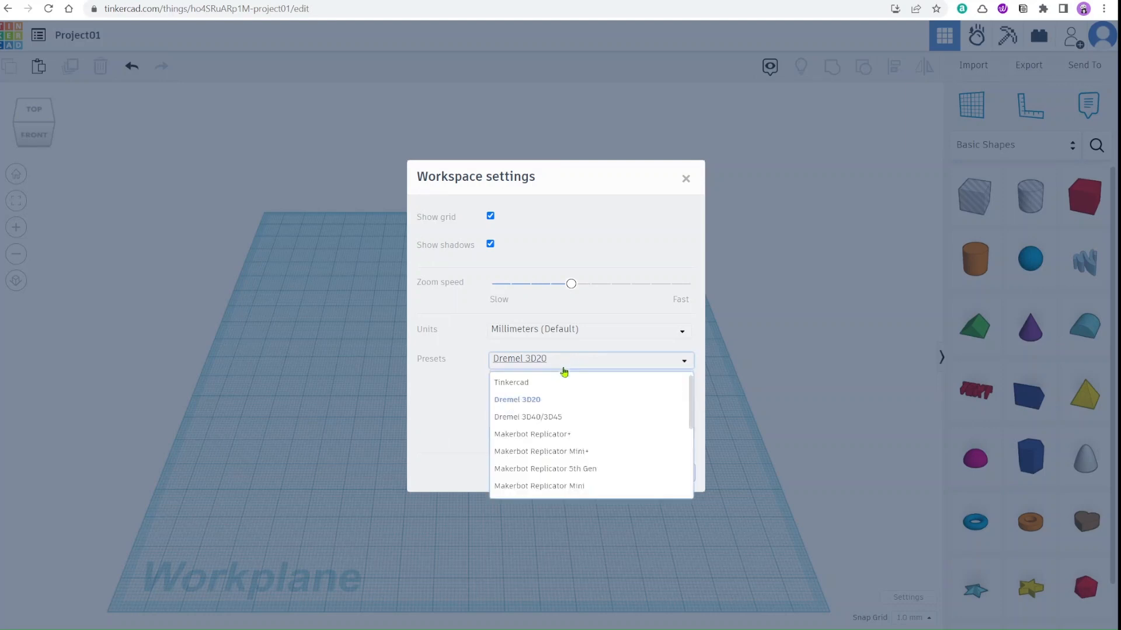
pyautogui.scroll(-5, 569, 469)
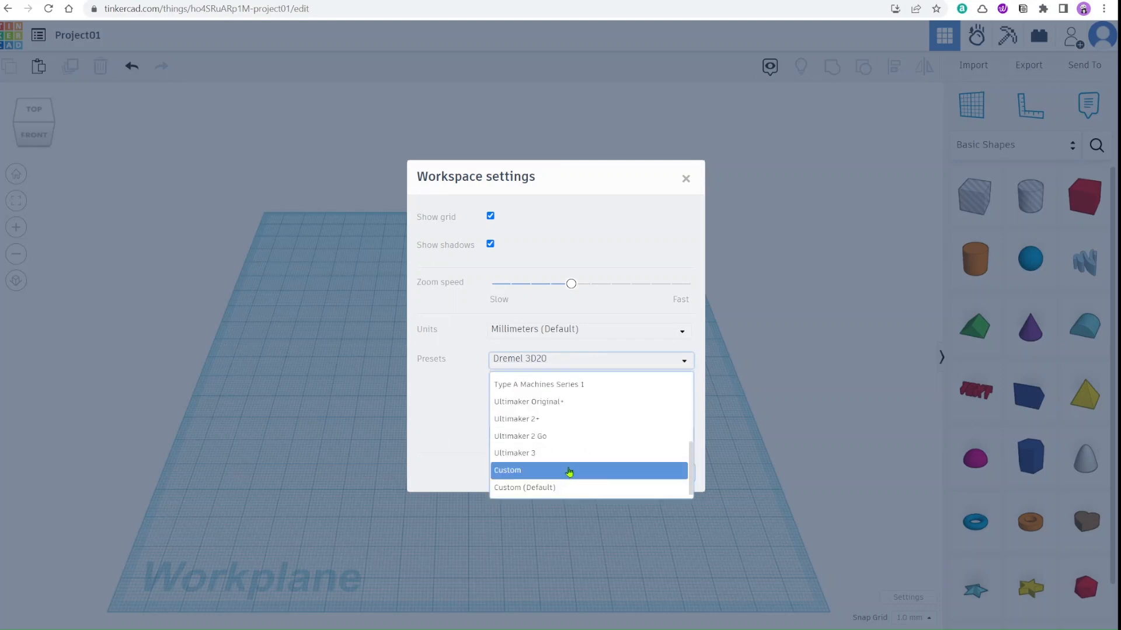
pyautogui.click(509, 473)
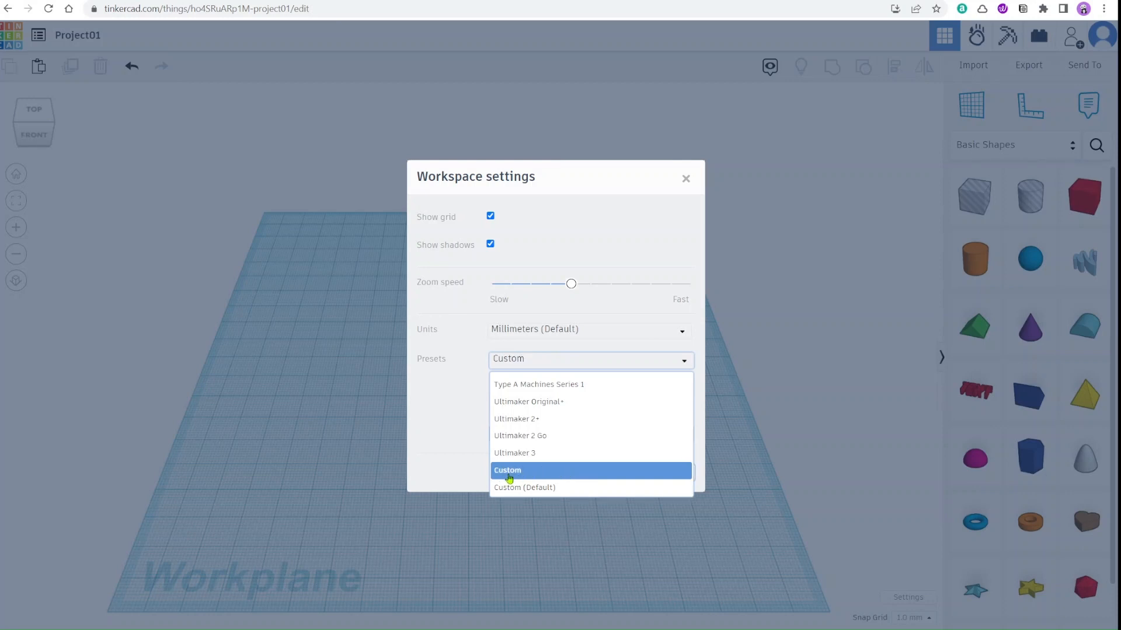
pyautogui.click(522, 403)
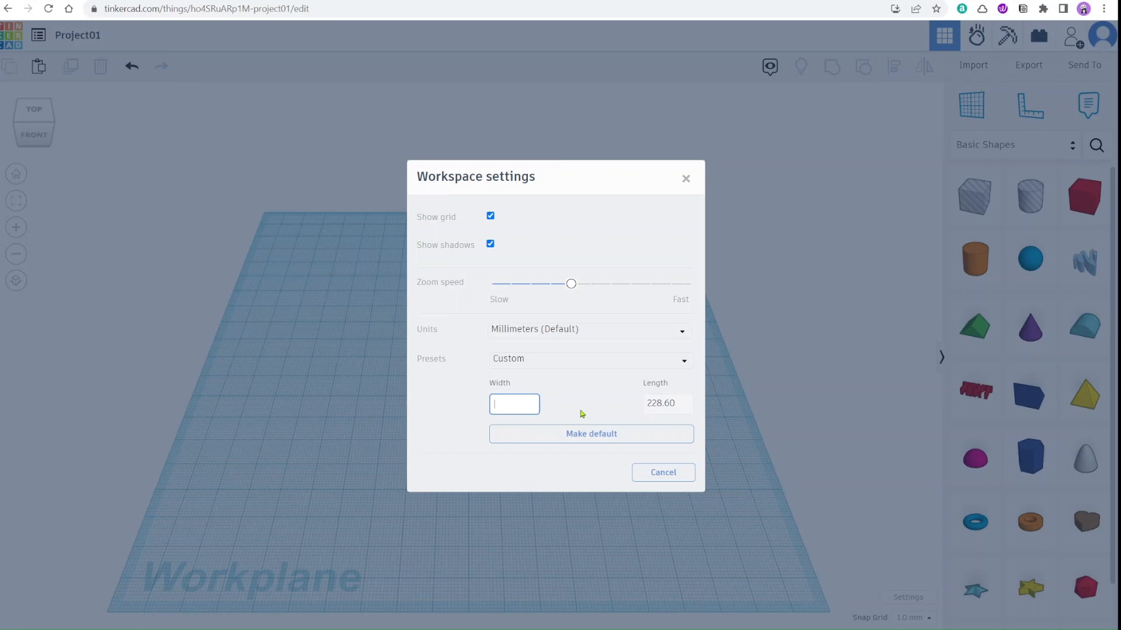
pyautogui.write('230')
pyautogui.click(687, 403)
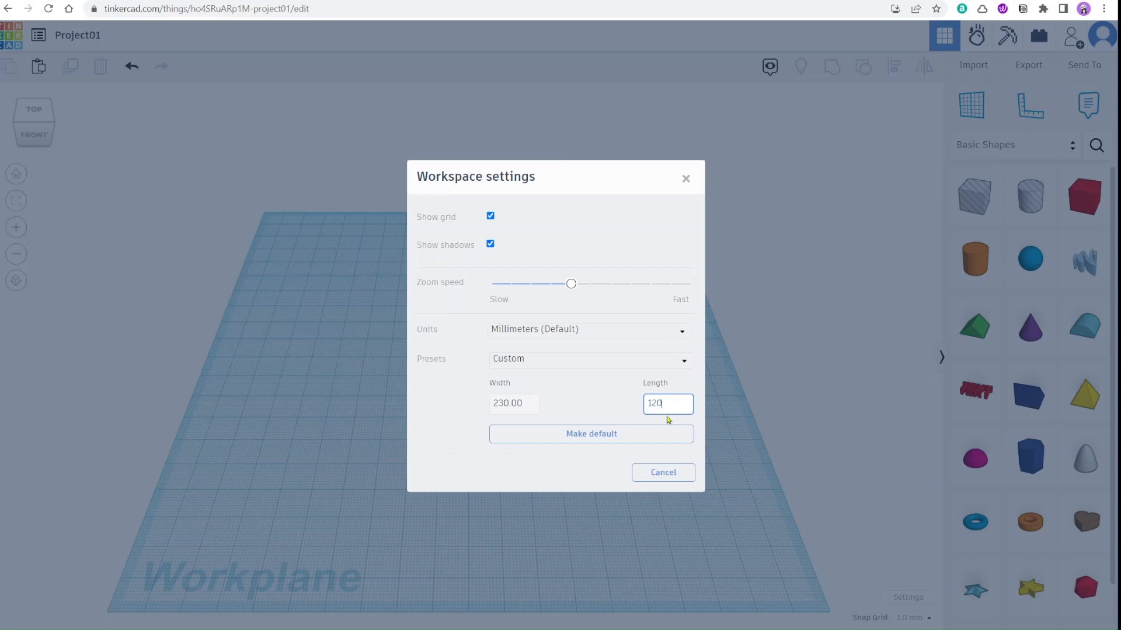
# - Set the workplane preset back to Tinkercad and close the workspace settings
pyautogui.click(546, 360)
pyautogui.scroll(5, 531, 393)
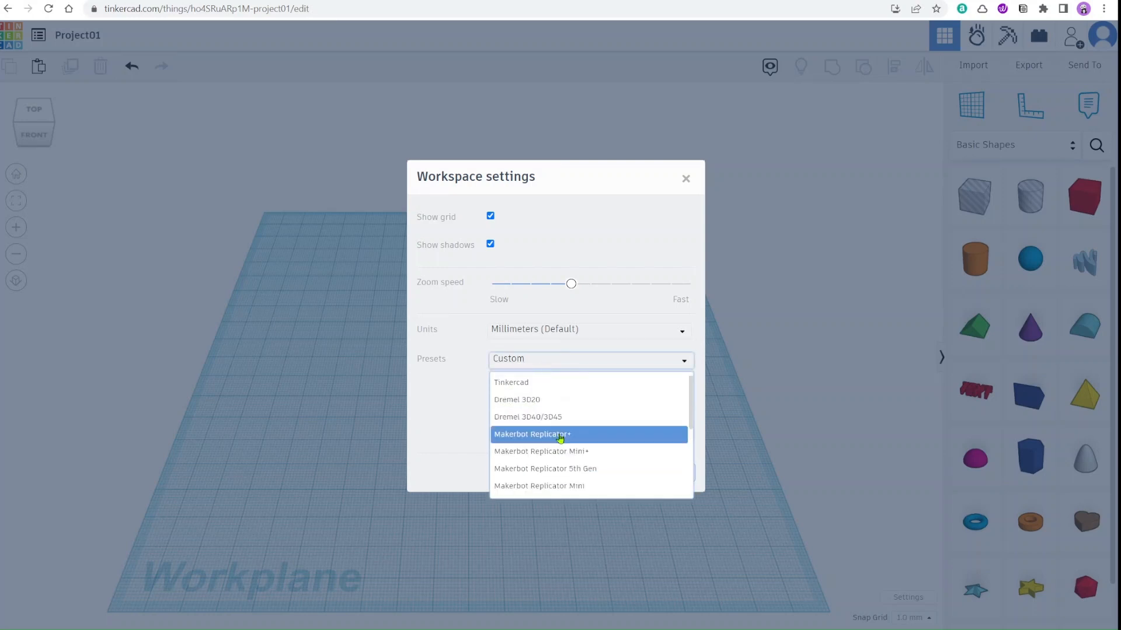
pyautogui.click(529, 384)
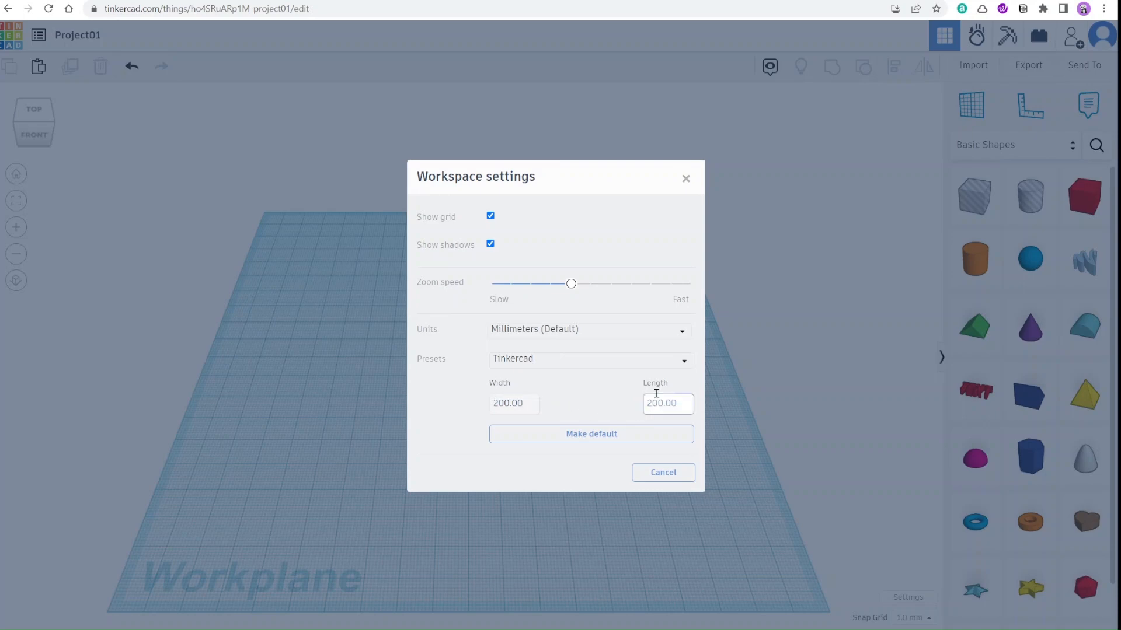
pyautogui.click(686, 179)
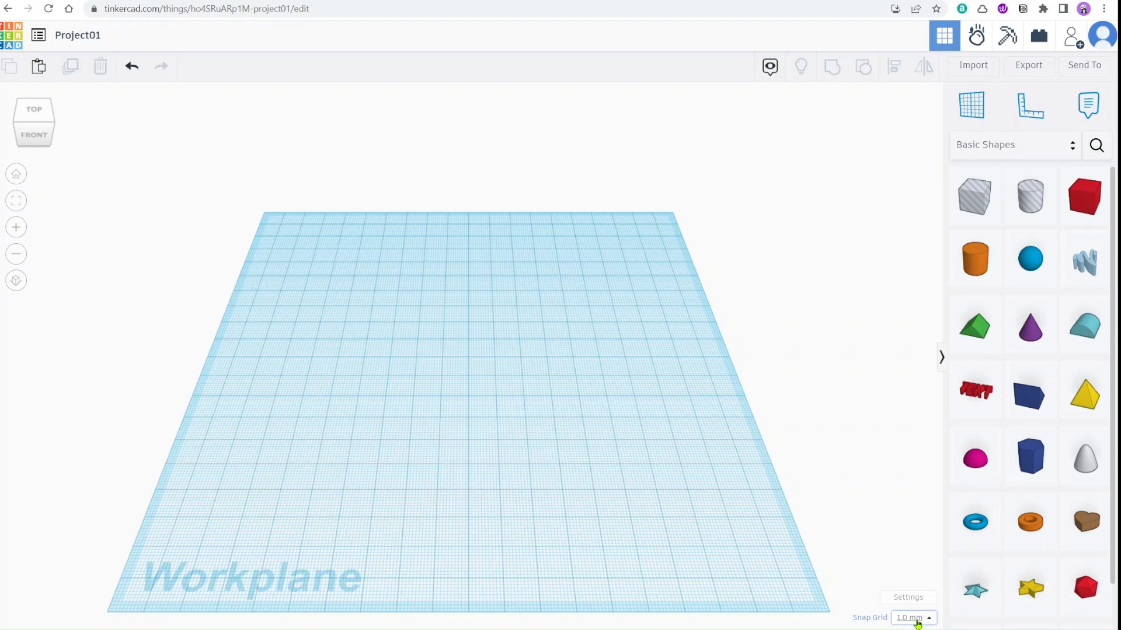
# - Place a red solid box on the workplane, left of its centre
pyautogui.moveTo(1081, 203); pyautogui.dragTo(435, 400)
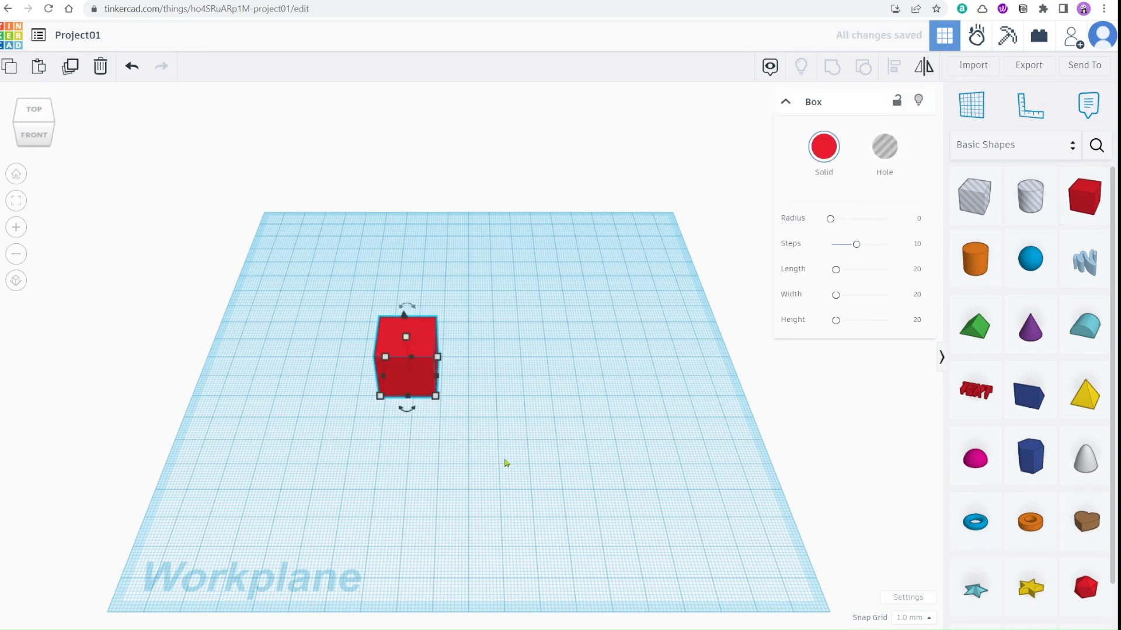
pyautogui.scroll(10, 506, 463)
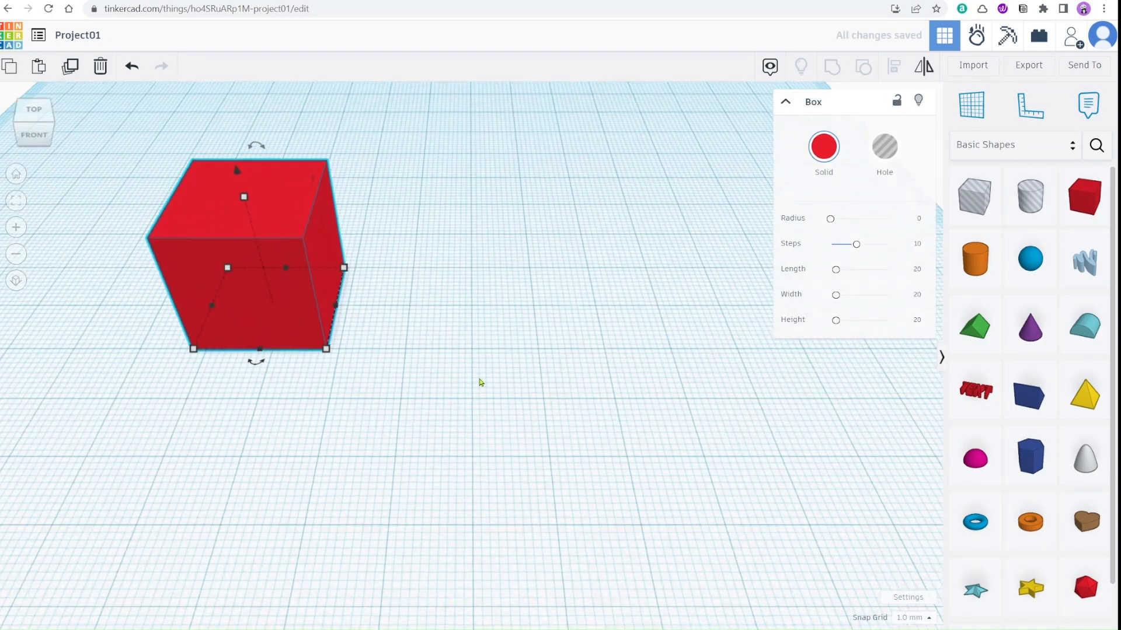
pyautogui.scroll(2, 480, 382)
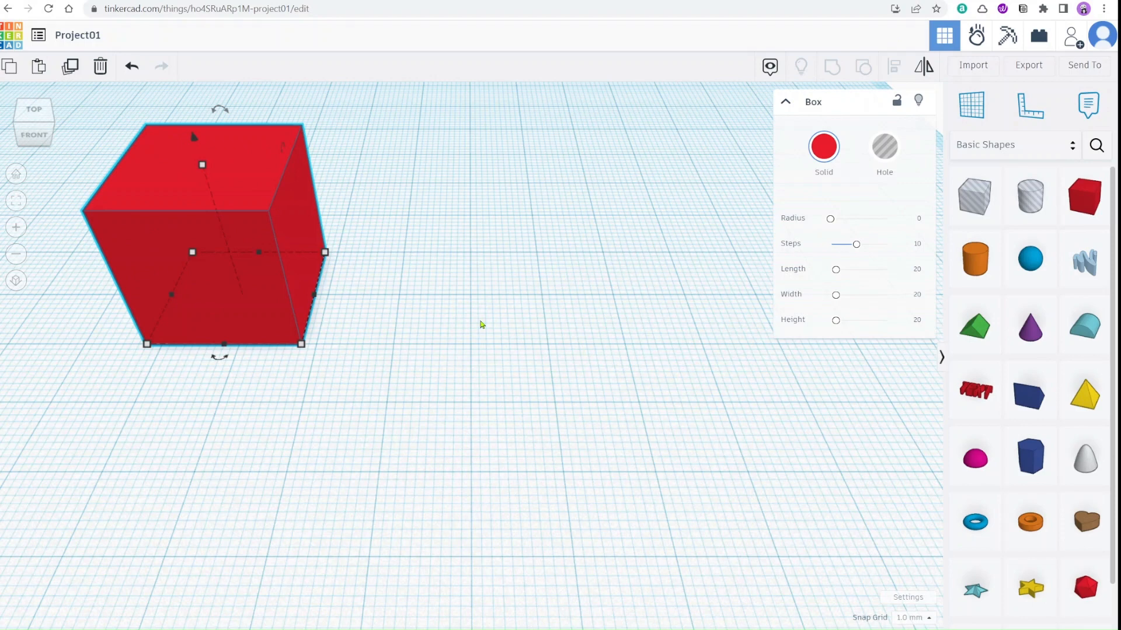
# - Move the box about 20 mm to the right in 1 mm snap increments
pyautogui.press('Right')
pyautogui.press('Right')
pyautogui.press('Right')
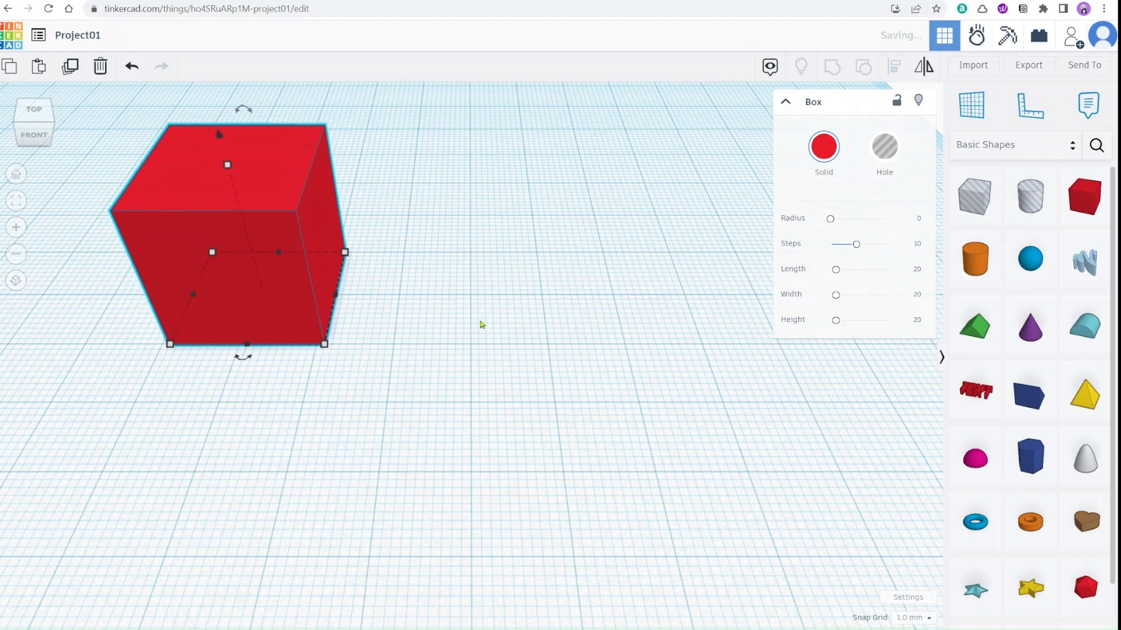
pyautogui.press('Right')
pyautogui.press('Right')
pyautogui.press('Right')
pyautogui.press('Right')
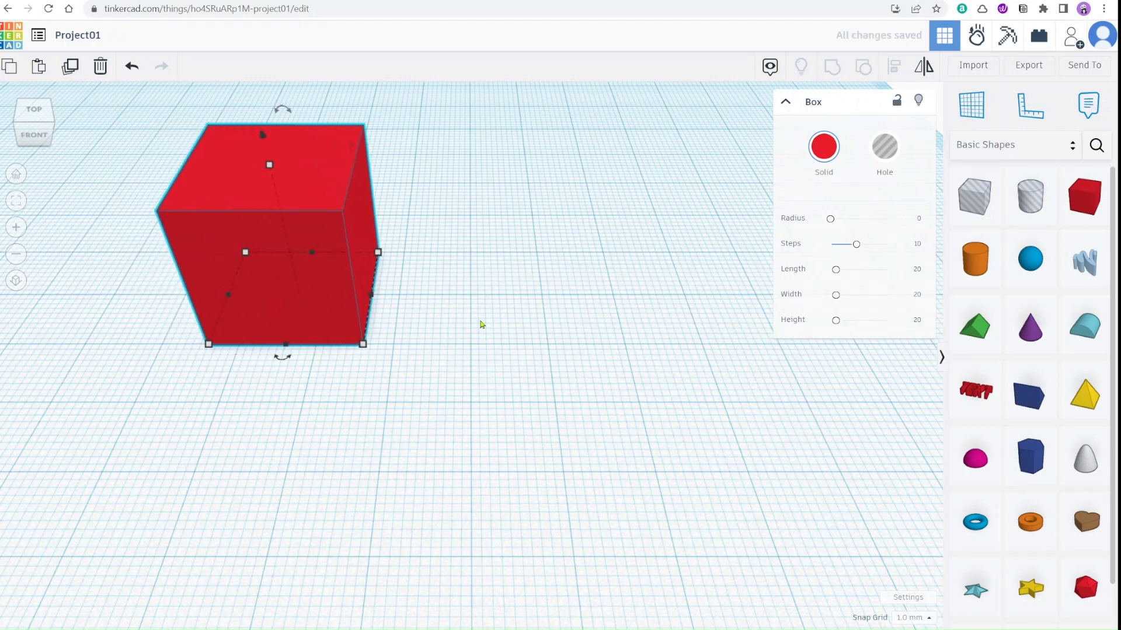
pyautogui.press('Right')
pyautogui.press('Right')
pyautogui.press('Right')
pyautogui.press('Right')
pyautogui.press('Right')
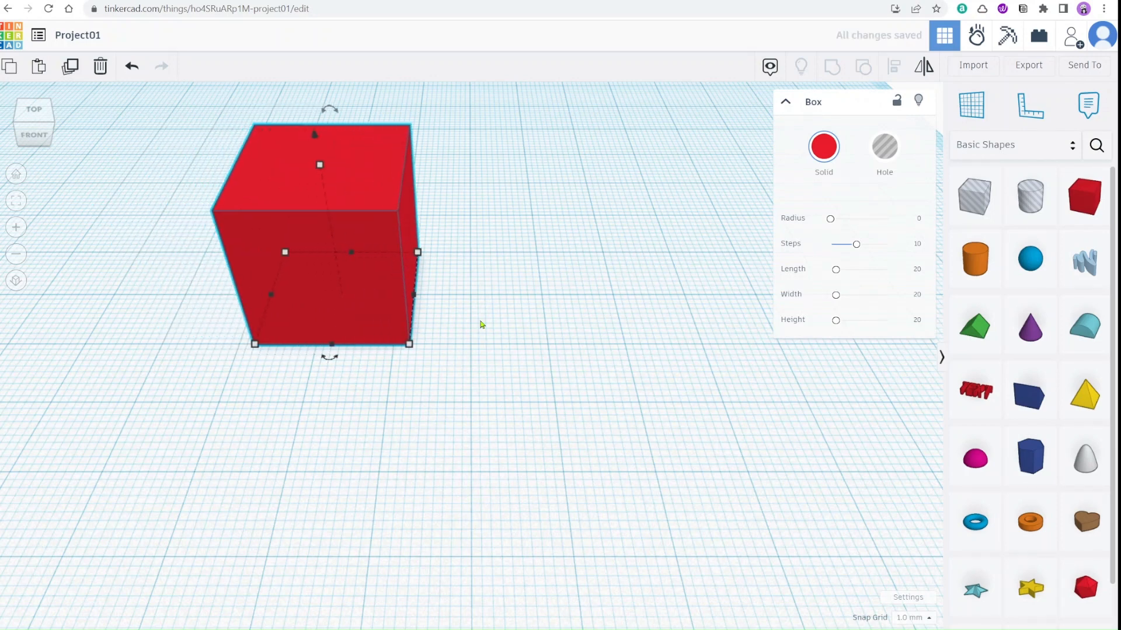
pyautogui.press('Right')
pyautogui.press('Right')
pyautogui.press('Right')
pyautogui.press('Right')
pyautogui.press('Right')
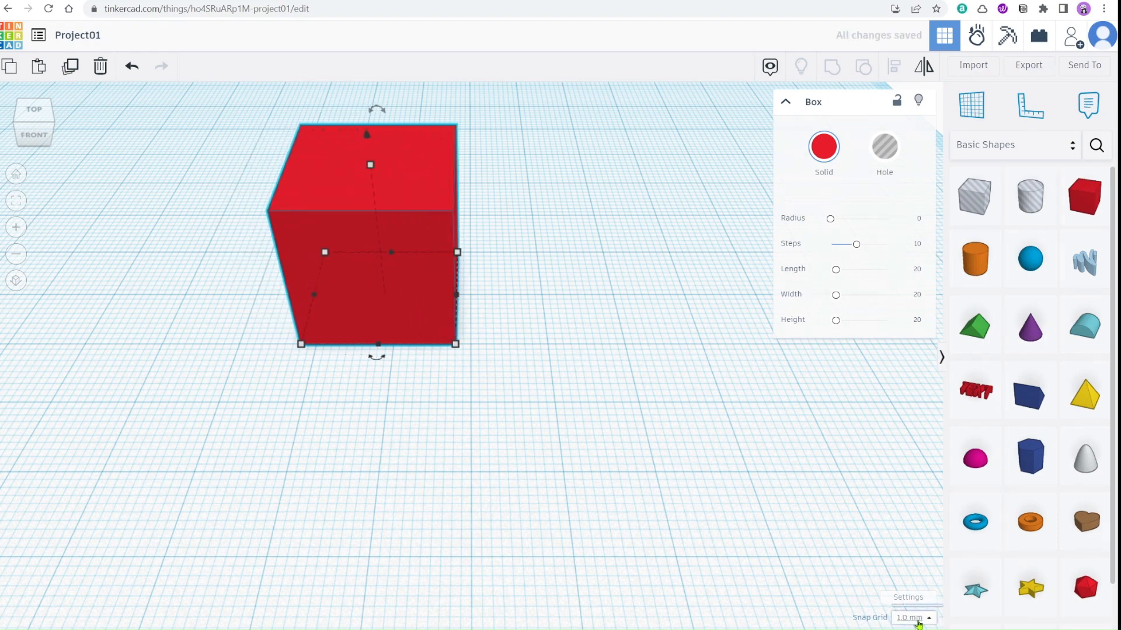
# - Set the snap grid to 5.0 mm and move the box two increments to the right
pyautogui.click(918, 619)
pyautogui.click(913, 574)
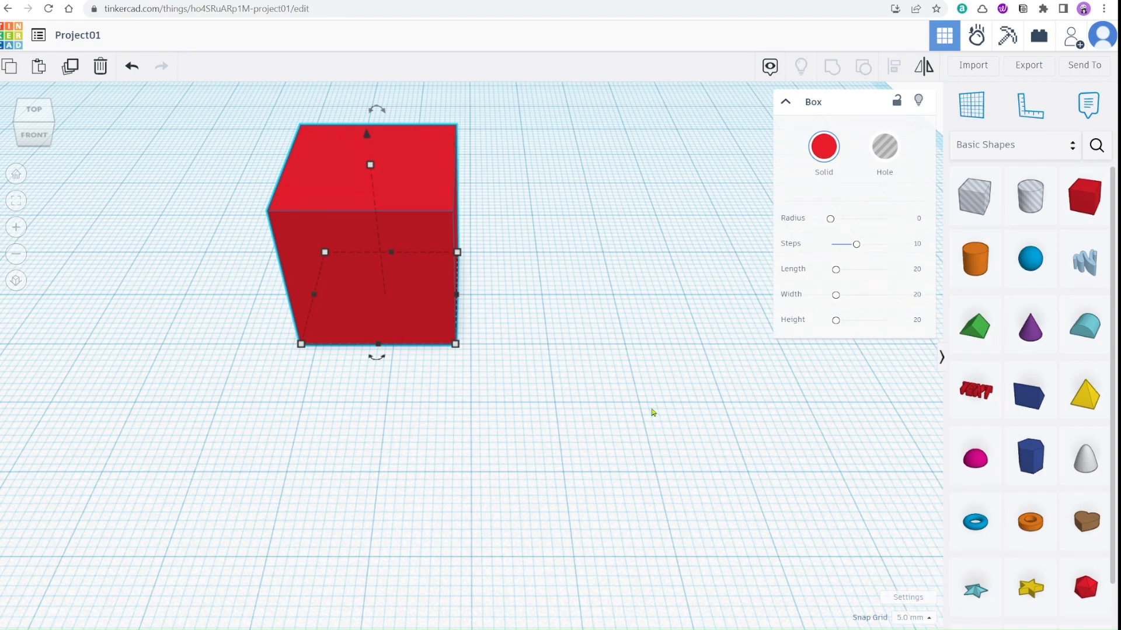
pyautogui.press('Right')
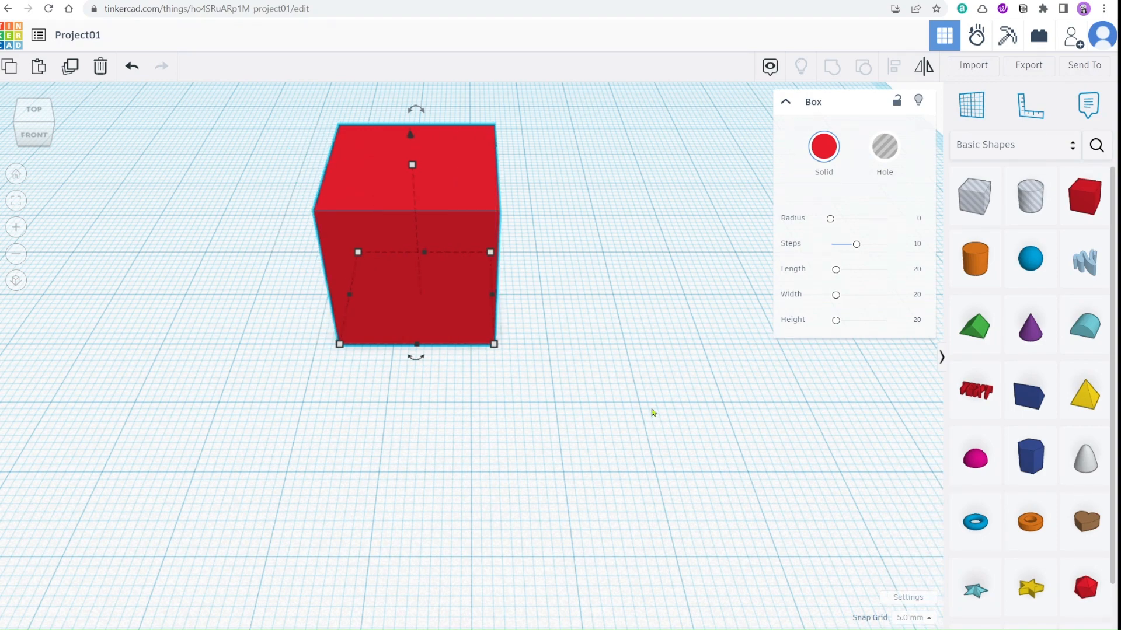
pyautogui.press('Right')
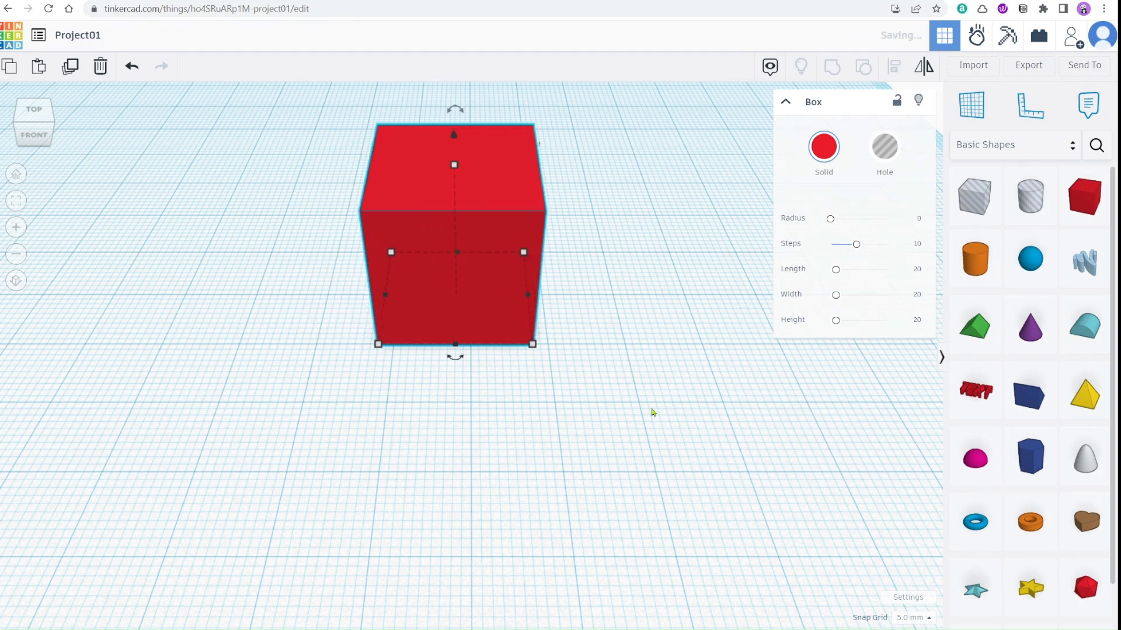
# - Set the snap grid to 2.0 mm and move the box one increment to the right
pyautogui.click(905, 618)
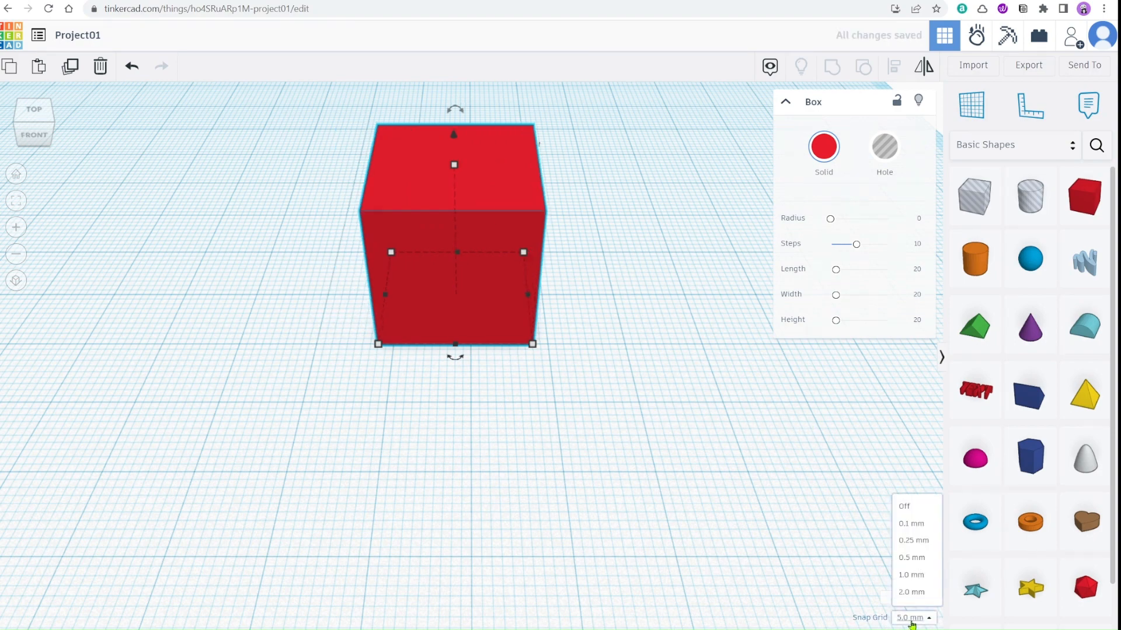
pyautogui.click(911, 559)
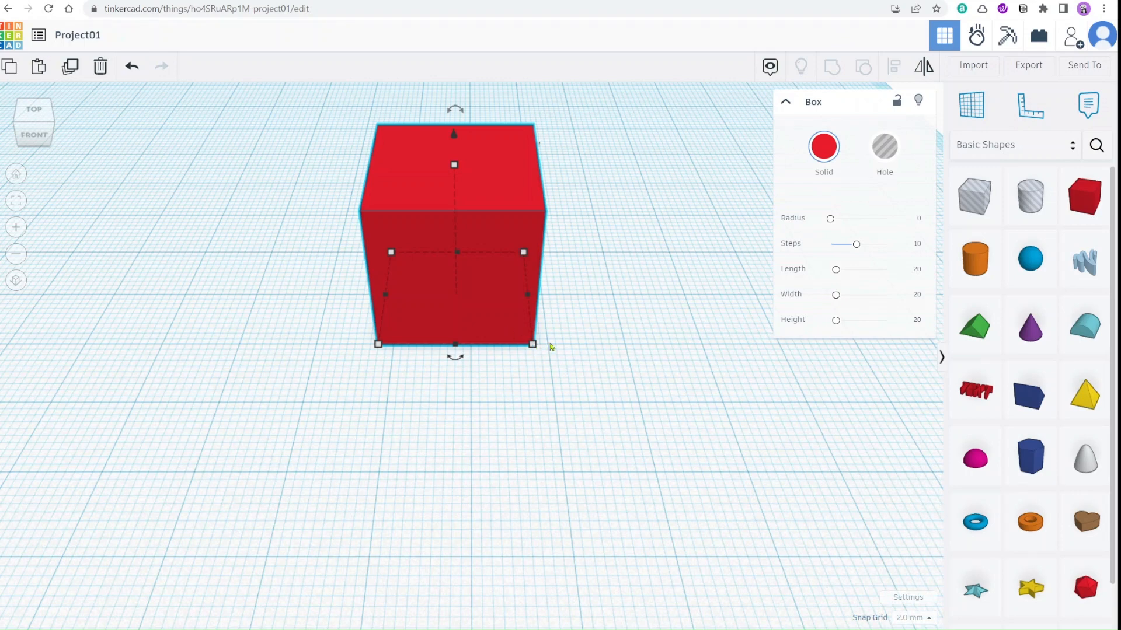
pyautogui.press('Right')
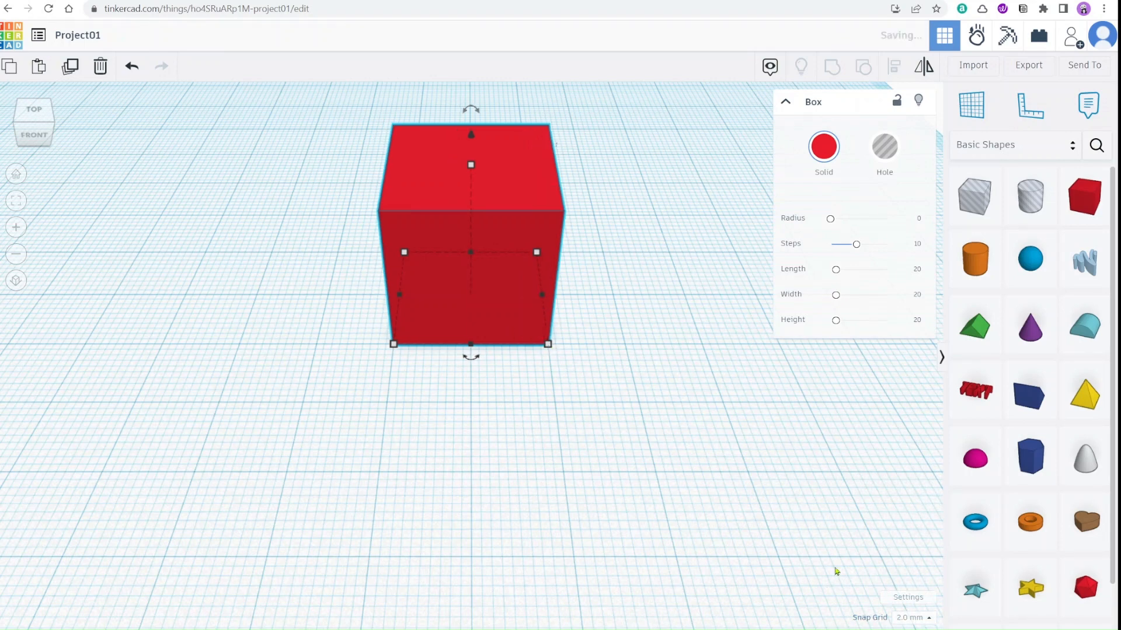
# - Set the snap grid back to 5.0 mm and move the box two increments to the right
pyautogui.click(914, 618)
pyautogui.click(911, 575)
pyautogui.press('Right')
pyautogui.press('Right')
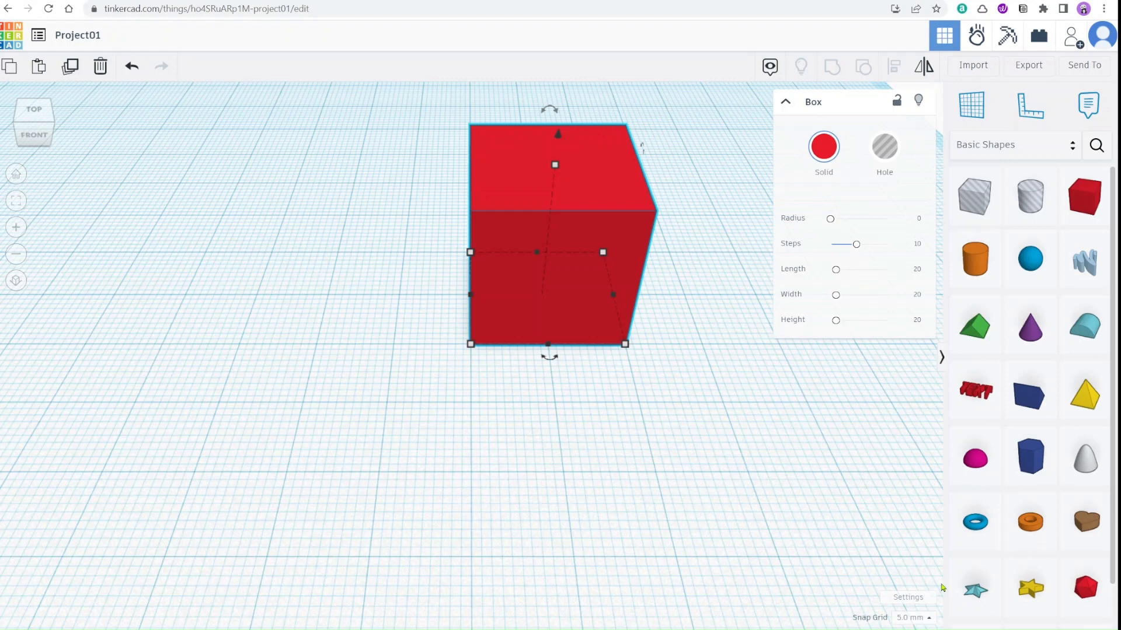
# - Move the box 10 mm left and 10 mm toward the front, and nudge it further left and slightly back in 5 mm increments
pyautogui.moveTo(580, 313); pyautogui.dragTo(483, 362)
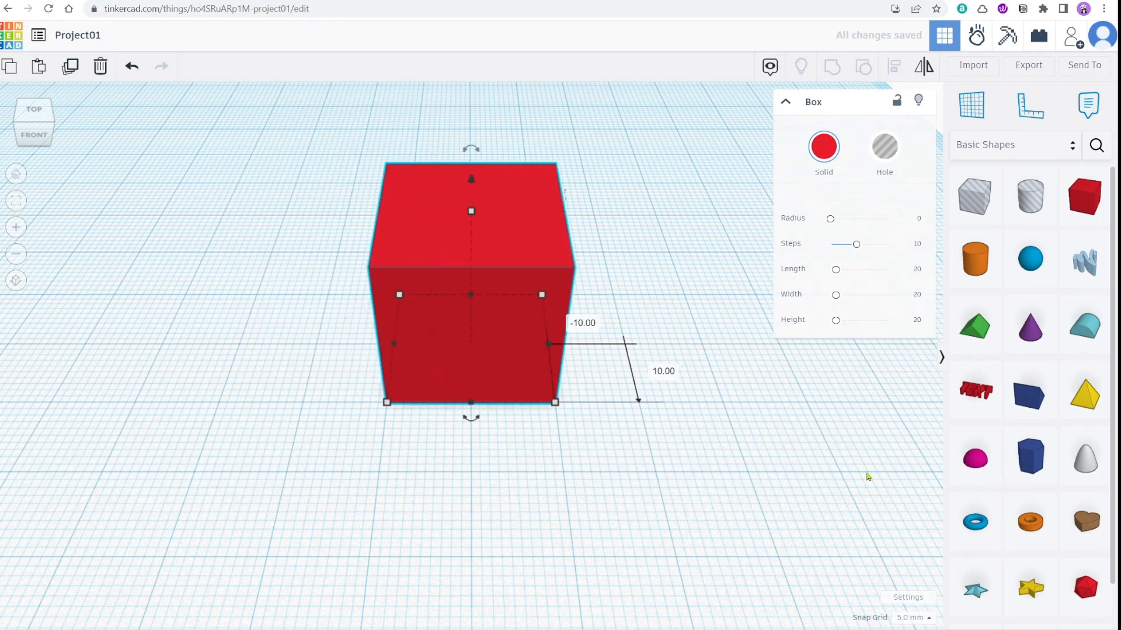
pyautogui.press('Up')
pyautogui.press('Up')
pyautogui.press('Up')
pyautogui.press('Left')
pyautogui.press('Left')
pyautogui.press('Left')
pyautogui.press('Down')
pyautogui.press('Down')
pyautogui.press('Down')
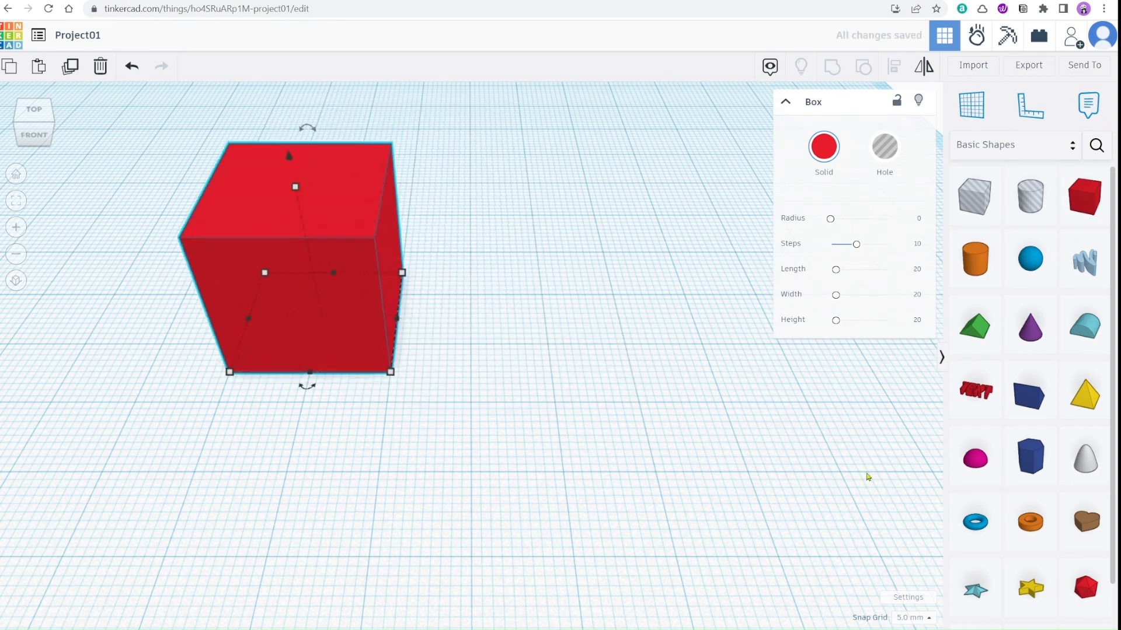
# - Nudge the box around the workplane to the right, toward the back and left in 5 mm increments, then deselect it
pyautogui.press('Right')
pyautogui.press('Right')
pyautogui.press('Right')
pyautogui.press('Up')
pyautogui.press('Up')
pyautogui.press('Up')
pyautogui.press('Left')
pyautogui.press('Left')
pyautogui.press('Left')
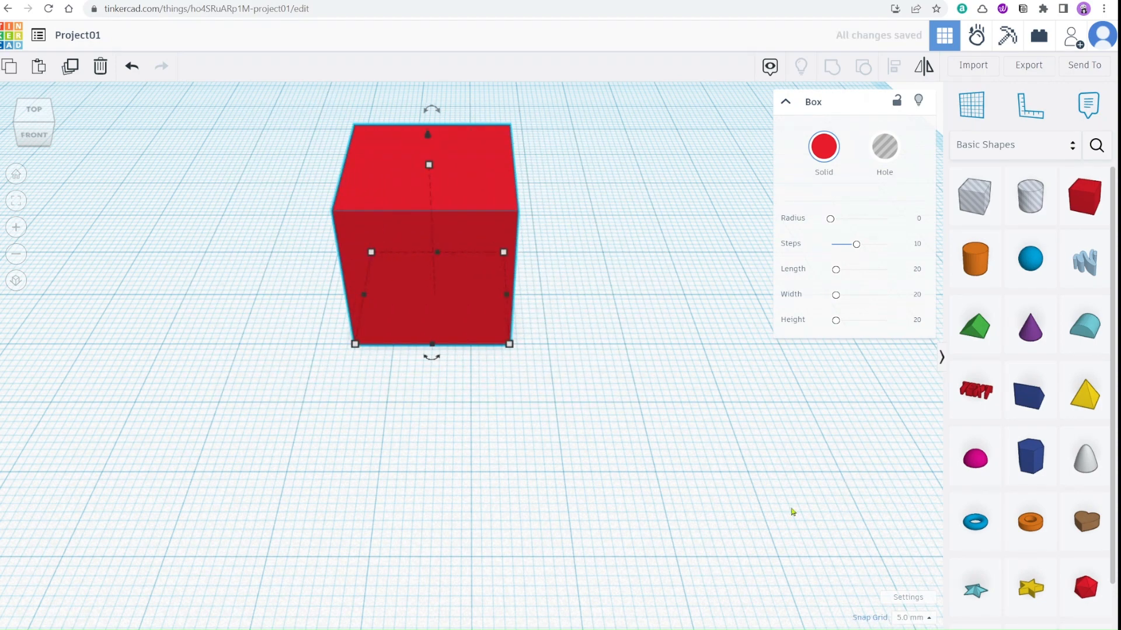
pyautogui.click(782, 488)
pyautogui.scroll(-2, 652, 397)
pyautogui.scroll(-3, 649, 395)
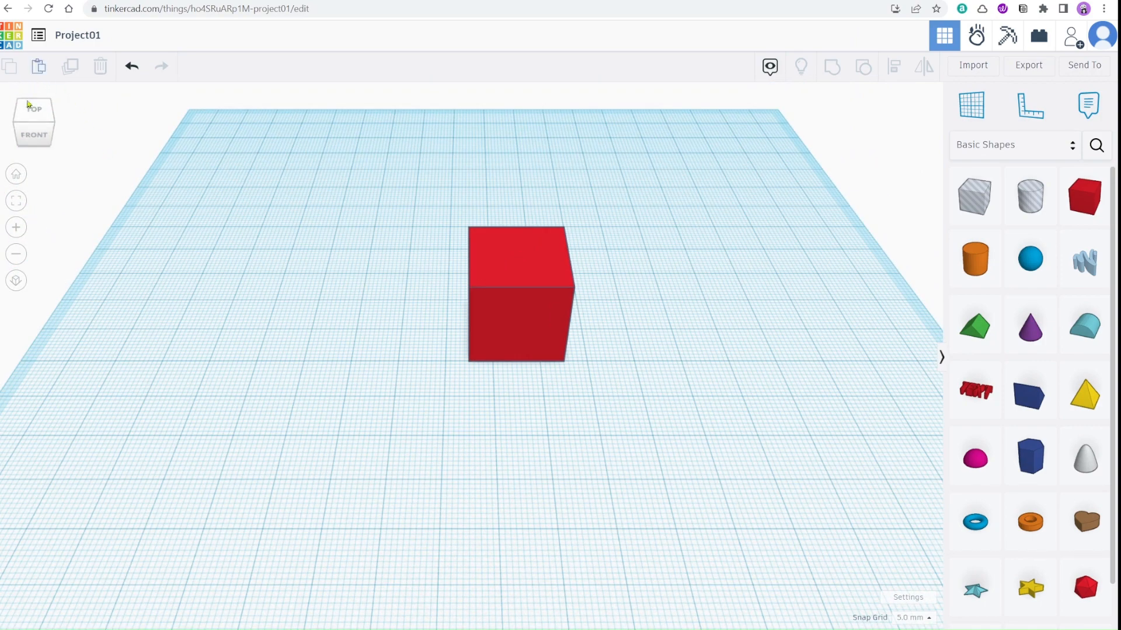
# - Copy and paste the box, and duplicate the pasted copy twice to make a row of four overlapping boxes
pyautogui.click(510, 298)
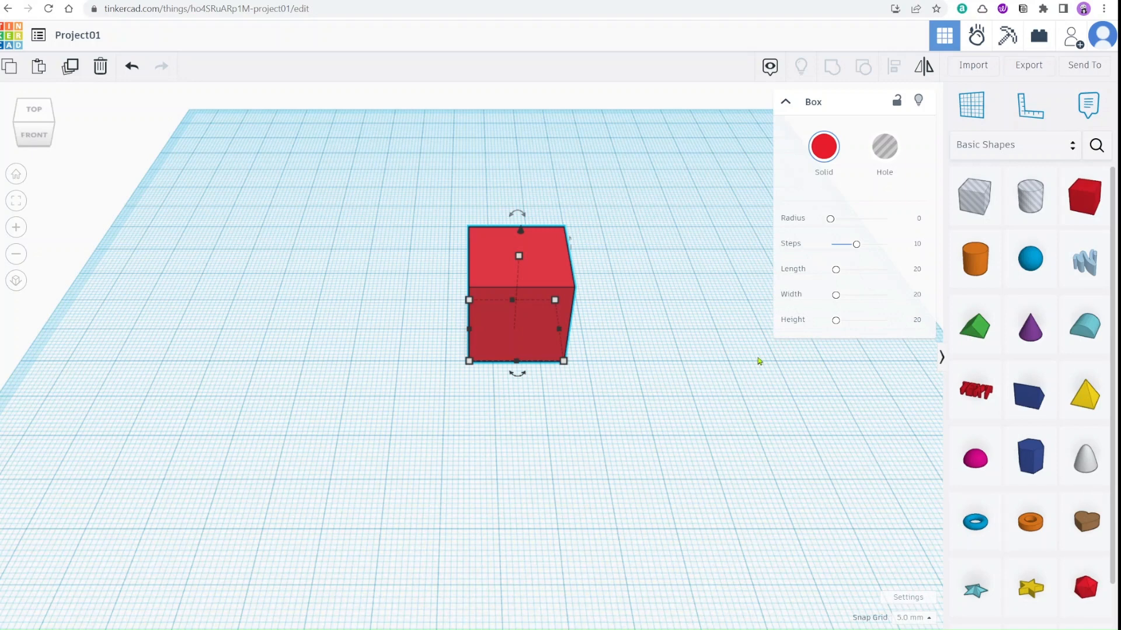
pyautogui.hotkey('ctrl', 'c')
pyautogui.hotkey('ctrl', 'v')
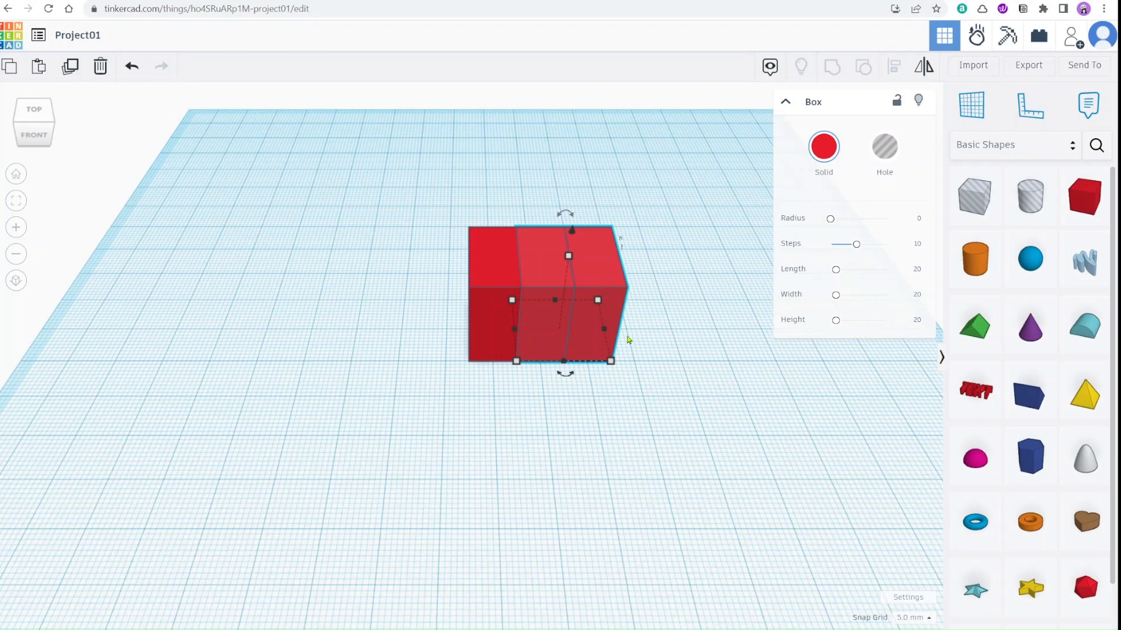
pyautogui.hotkey('ctrl', 'd')
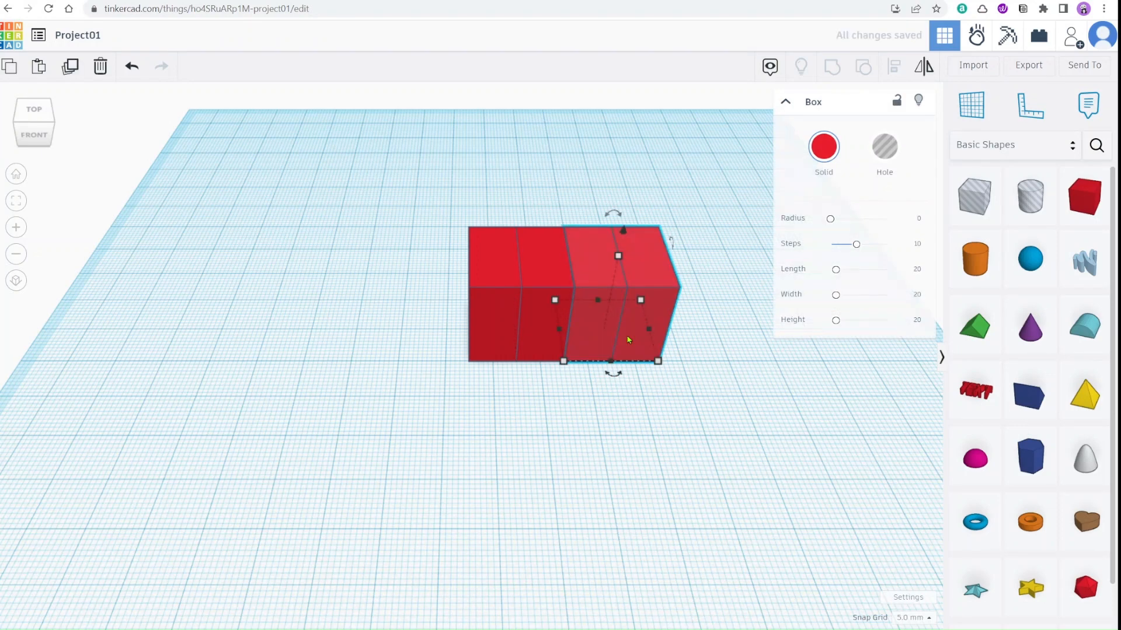
pyautogui.hotkey('ctrl', 'd')
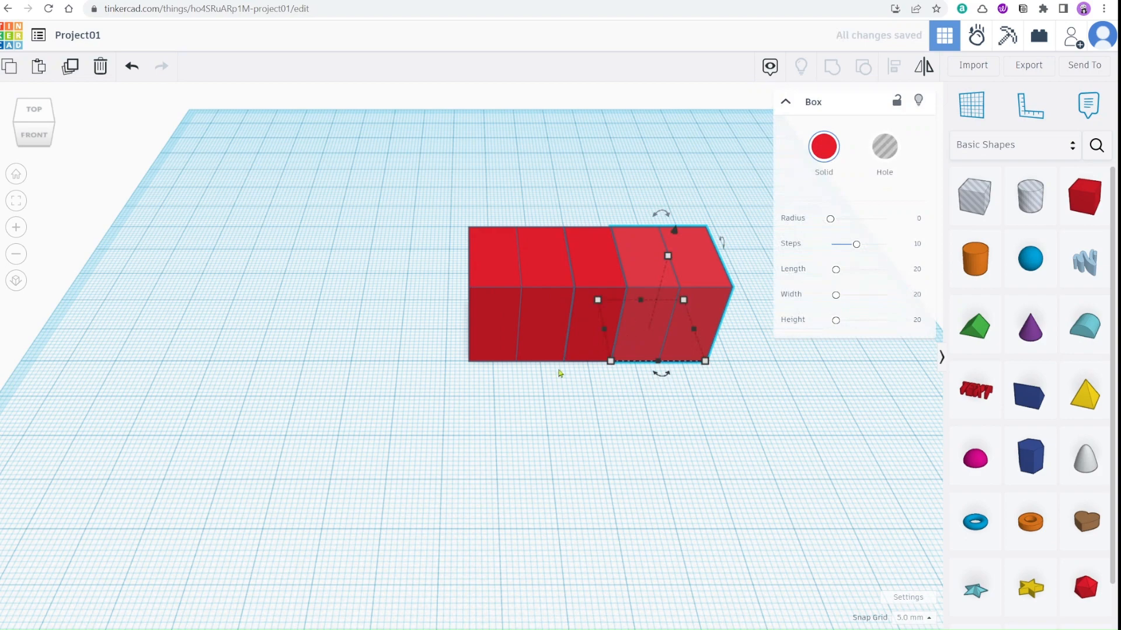
# - Spread the four boxes apart, moving the first 40 mm left, the second 25 mm left, the third 5 mm left and the last to the right
pyautogui.moveTo(496, 332); pyautogui.dragTo(295, 325)
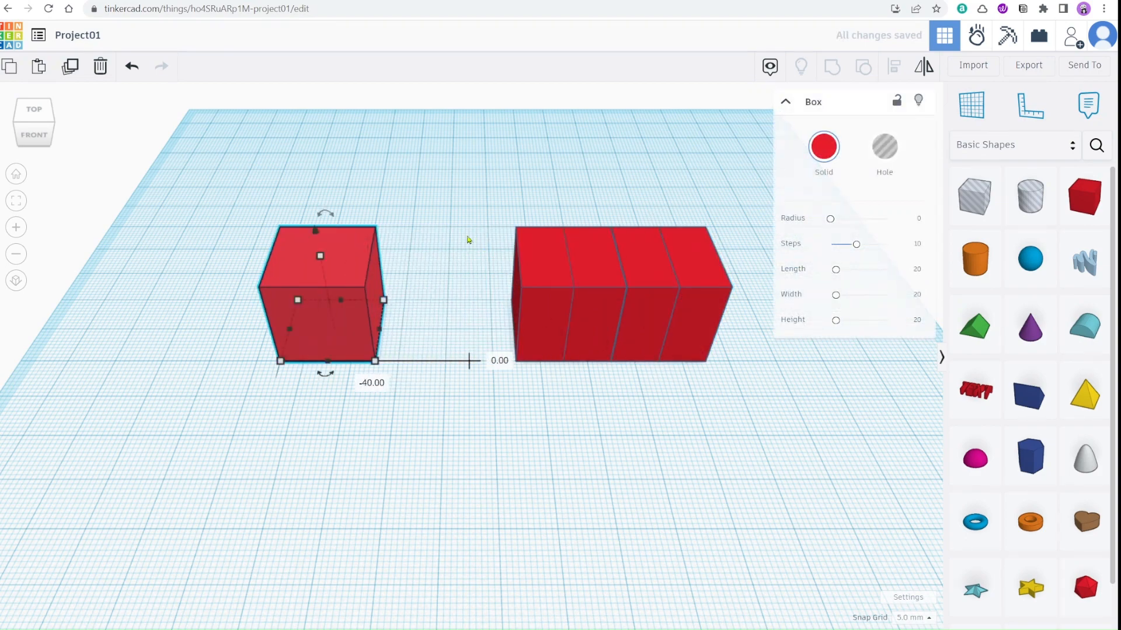
pyautogui.moveTo(526, 311); pyautogui.dragTo(404, 311)
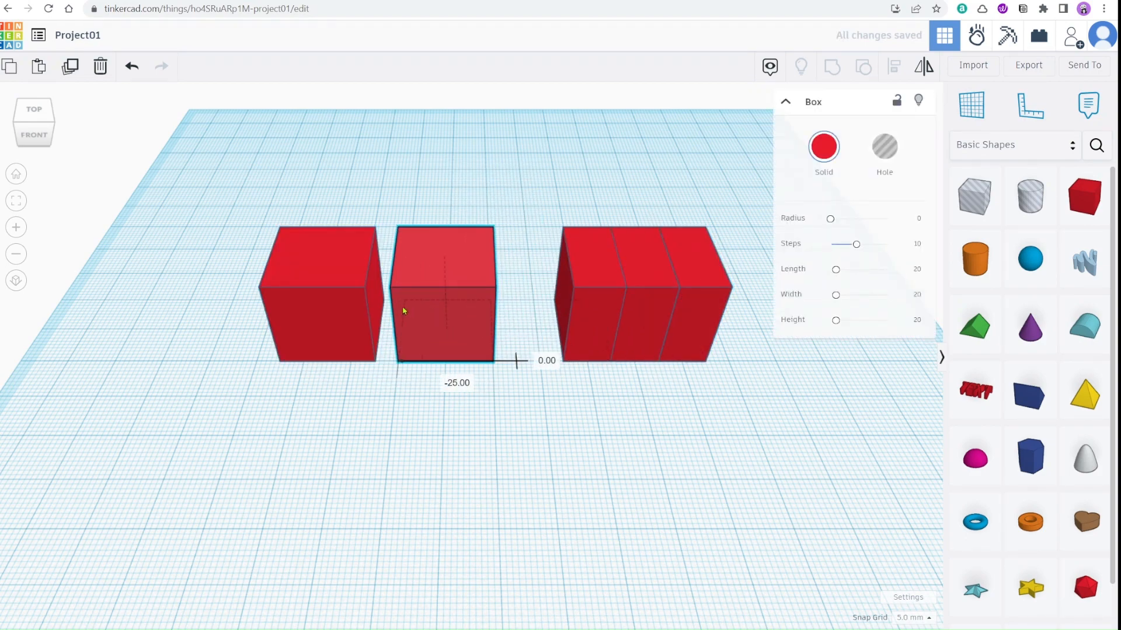
pyautogui.moveTo(613, 315); pyautogui.dragTo(593, 315)
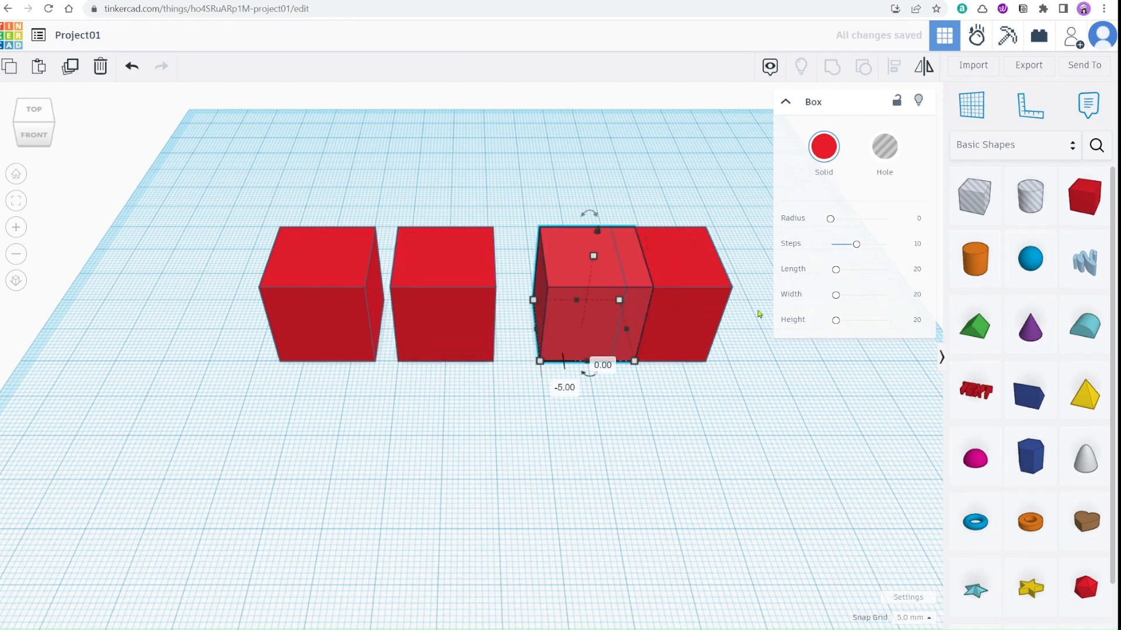
pyautogui.moveTo(698, 315); pyautogui.dragTo(765, 315)
pyautogui.click(677, 409)
# - Fine-tune the row's spacing by moving the second and third boxes 5 mm to the right and shifting the last box slightly right
pyautogui.moveTo(673, 383); pyautogui.dragTo(445, 358, button='right')
pyautogui.click(447, 358)
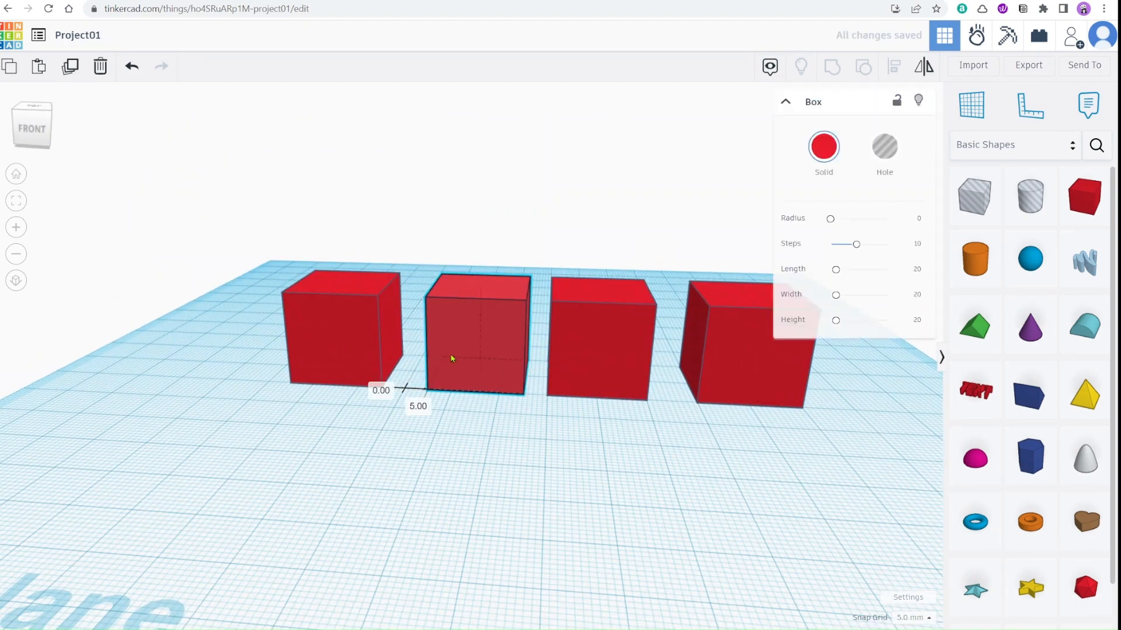
pyautogui.moveTo(521, 483); pyautogui.dragTo(585, 430, button='right')
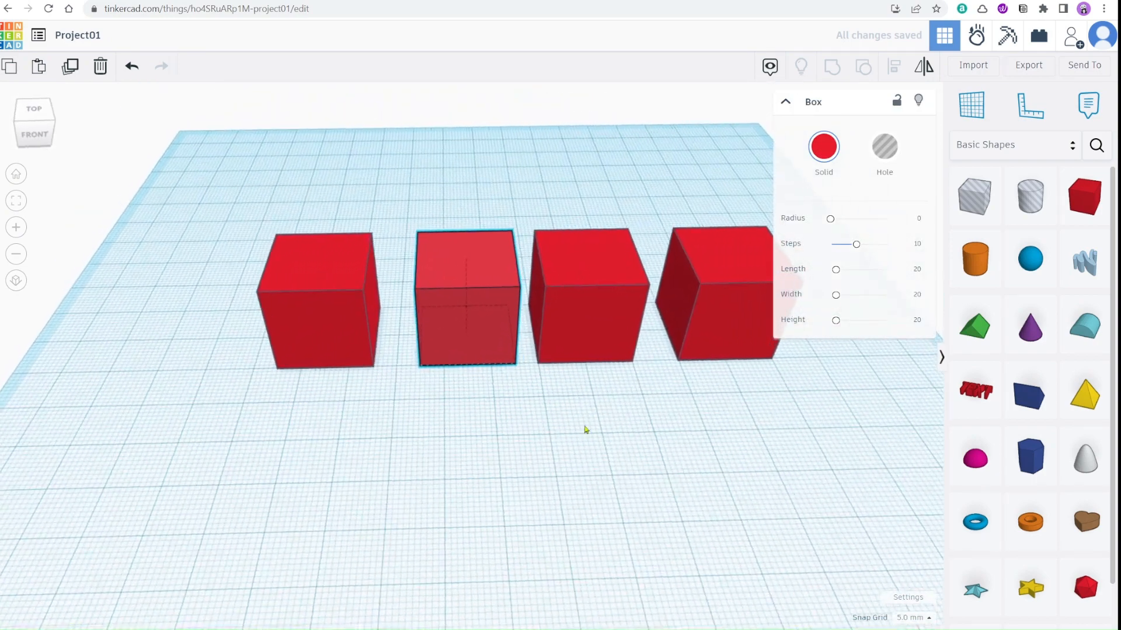
pyautogui.moveTo(601, 333); pyautogui.dragTo(624, 335)
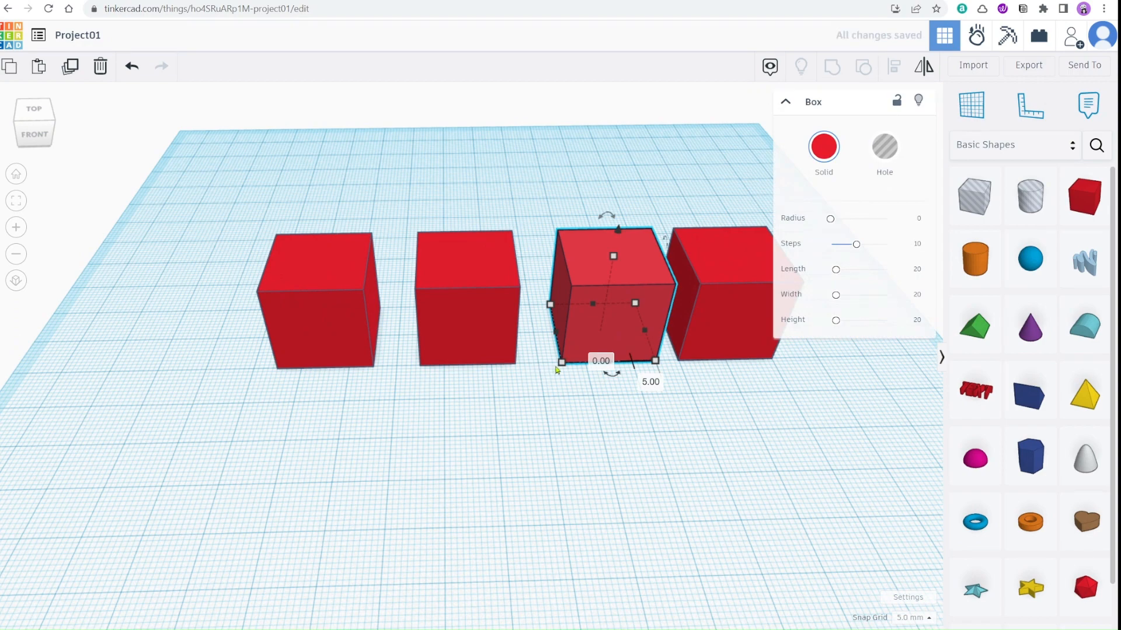
pyautogui.moveTo(723, 332)
pyautogui.mouseDown()
pyautogui.moveTo(747, 333)
pyautogui.moveTo(734, 332)
pyautogui.mouseUp()
pyautogui.moveTo(696, 444); pyautogui.dragTo(673, 400, button='right')
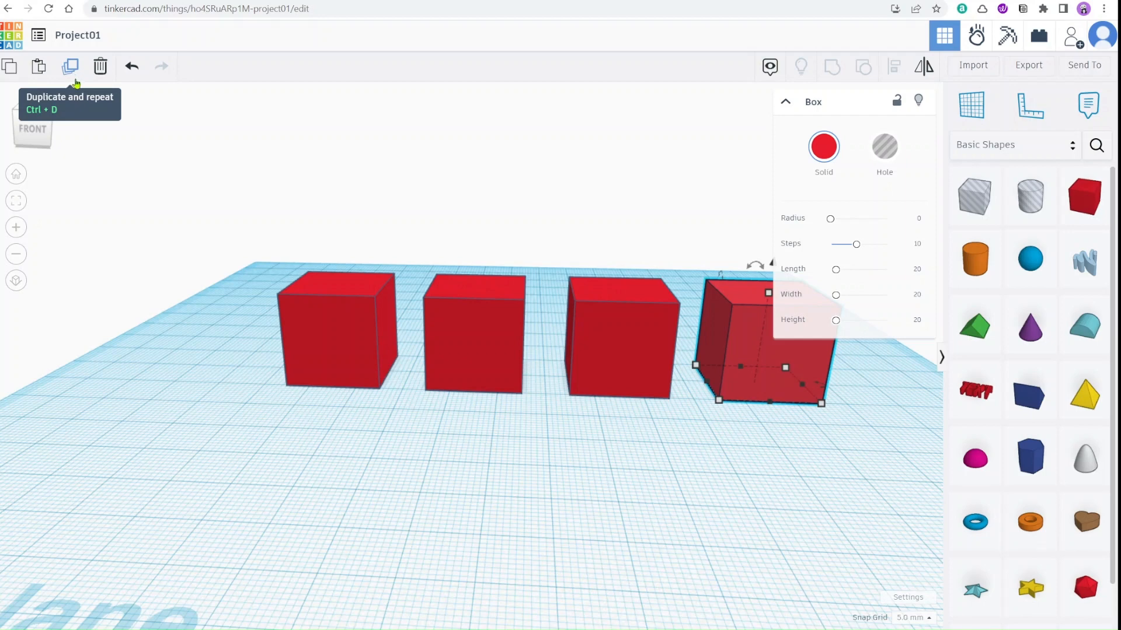
# - Delete the three duplicate boxes, keeping only the leftmost one
pyautogui.click(453, 471)
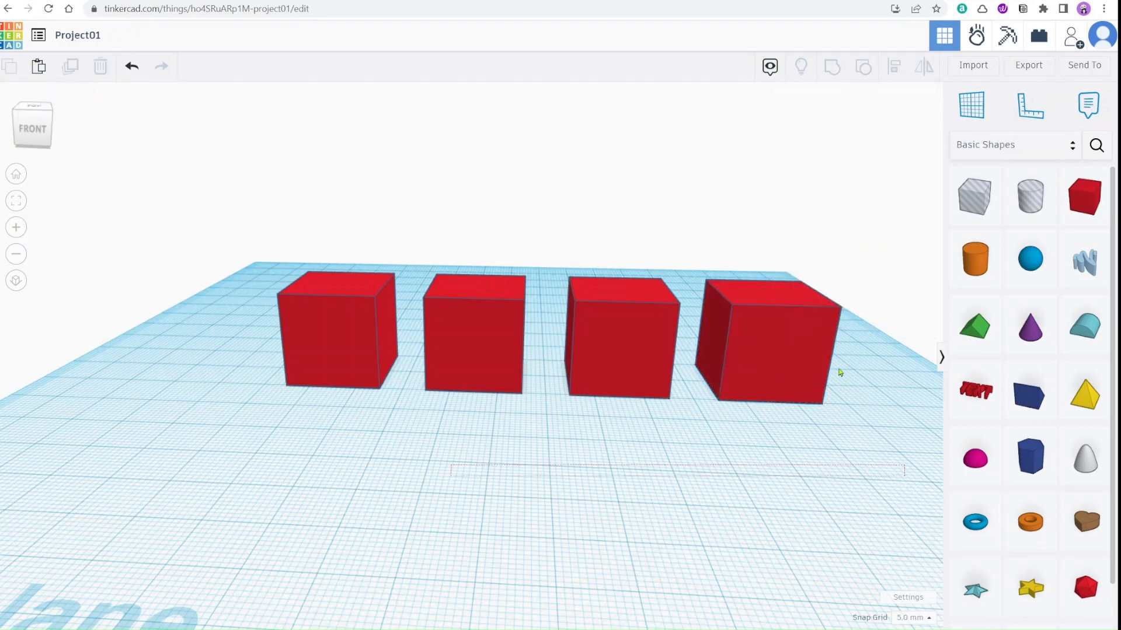
pyautogui.moveTo(839, 372); pyautogui.dragTo(811, 292)
pyautogui.press('Delete')
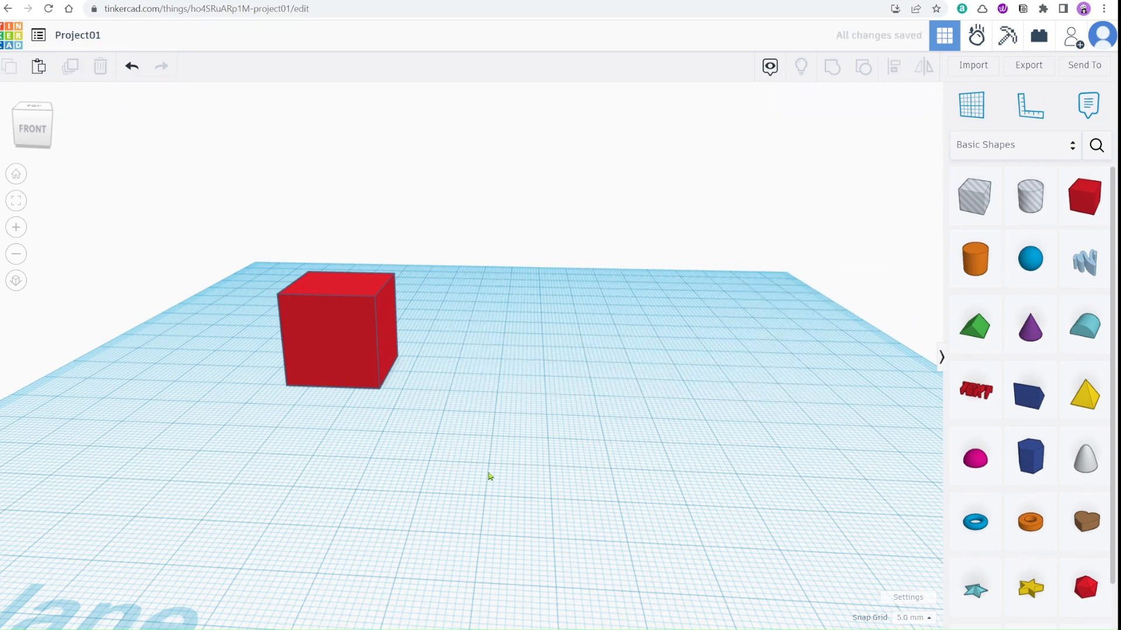
# - Move the remaining box 25 mm to the left, and undo a trial scaling of it to 10 mm
pyautogui.moveTo(490, 477); pyautogui.dragTo(488, 470, button='right')
pyautogui.moveTo(364, 341); pyautogui.dragTo(205, 317)
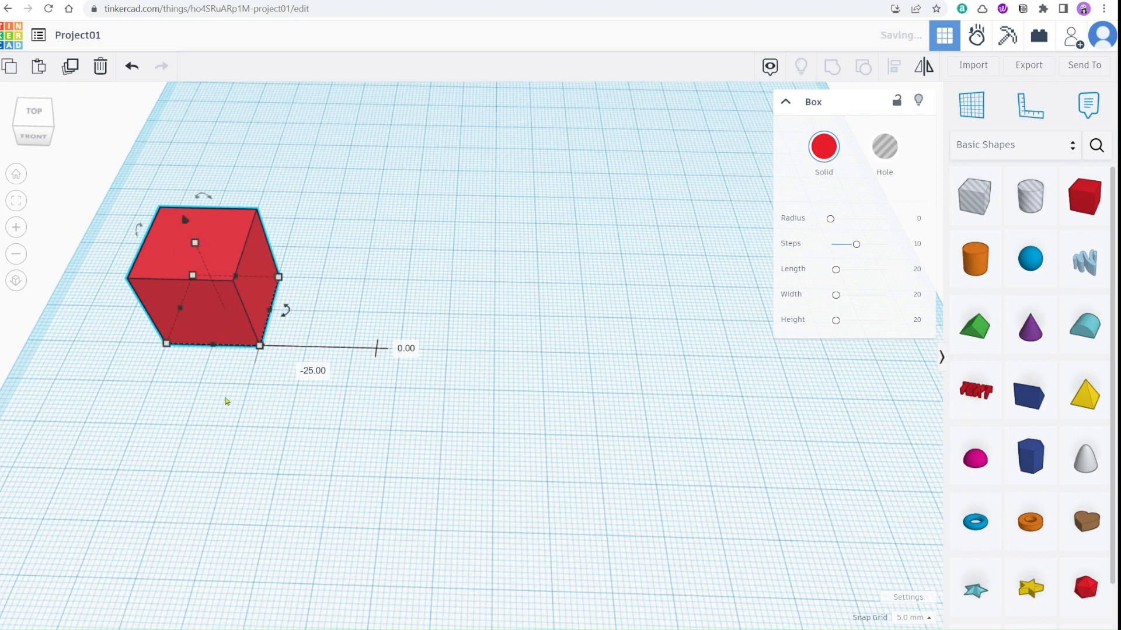
pyautogui.moveTo(225, 401); pyautogui.dragTo(243, 430, button='right')
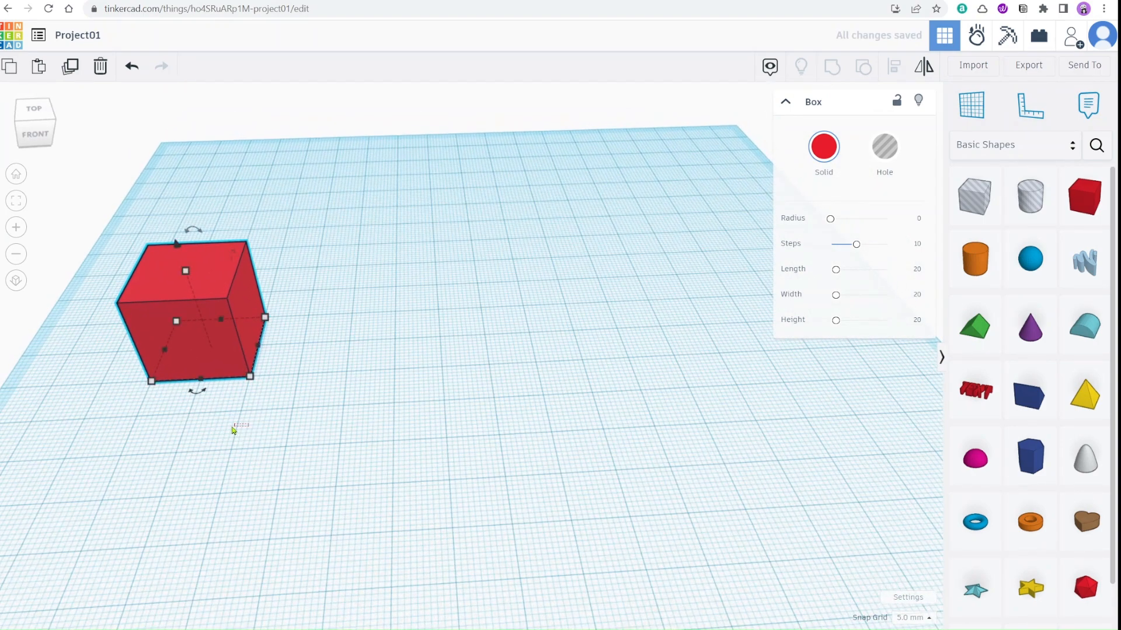
pyautogui.click(229, 425)
pyautogui.click(216, 317)
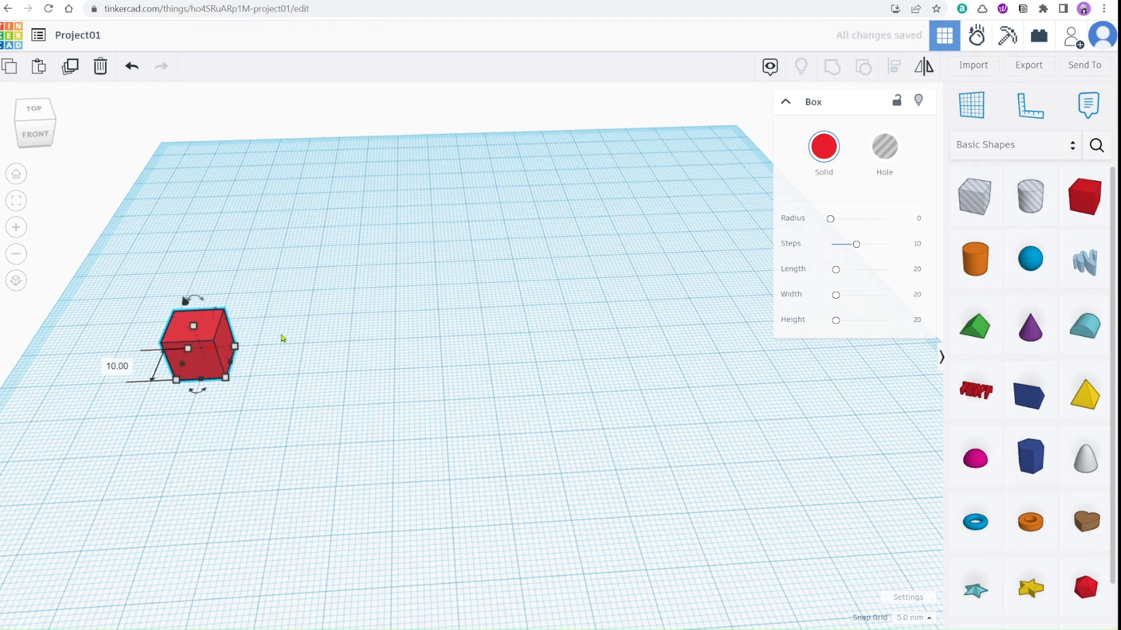
pyautogui.hotkey('ctrl', 'z')
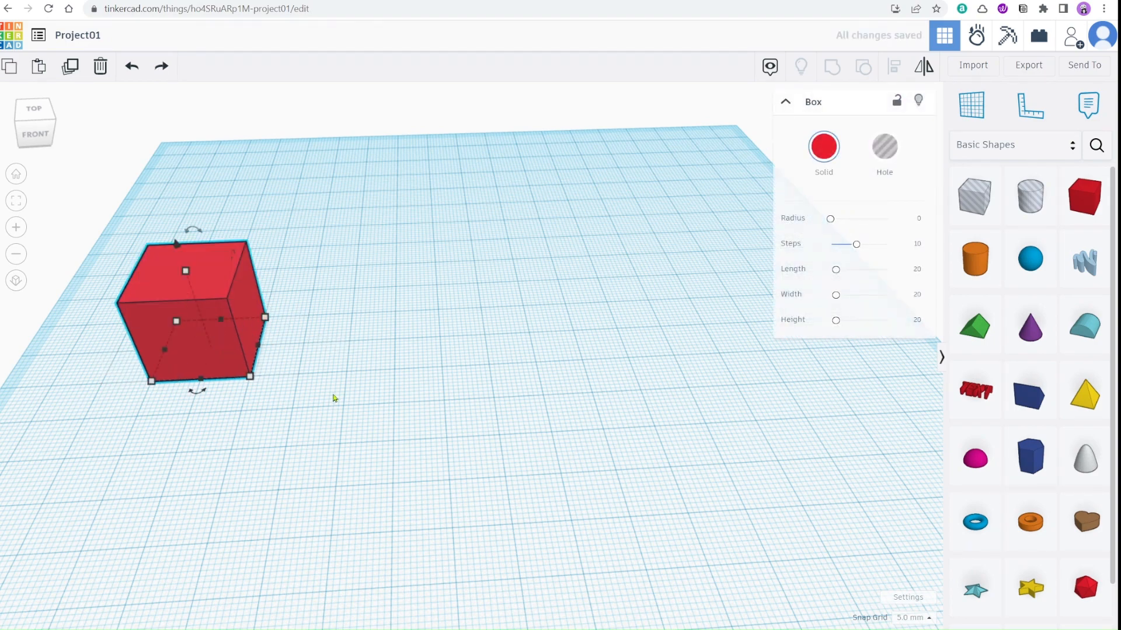
# - Paste a copy of the box, move it 20 mm further to the right and deselect it
pyautogui.hotkey('ctrl', 'v')
pyautogui.moveTo(281, 341); pyautogui.dragTo(388, 339)
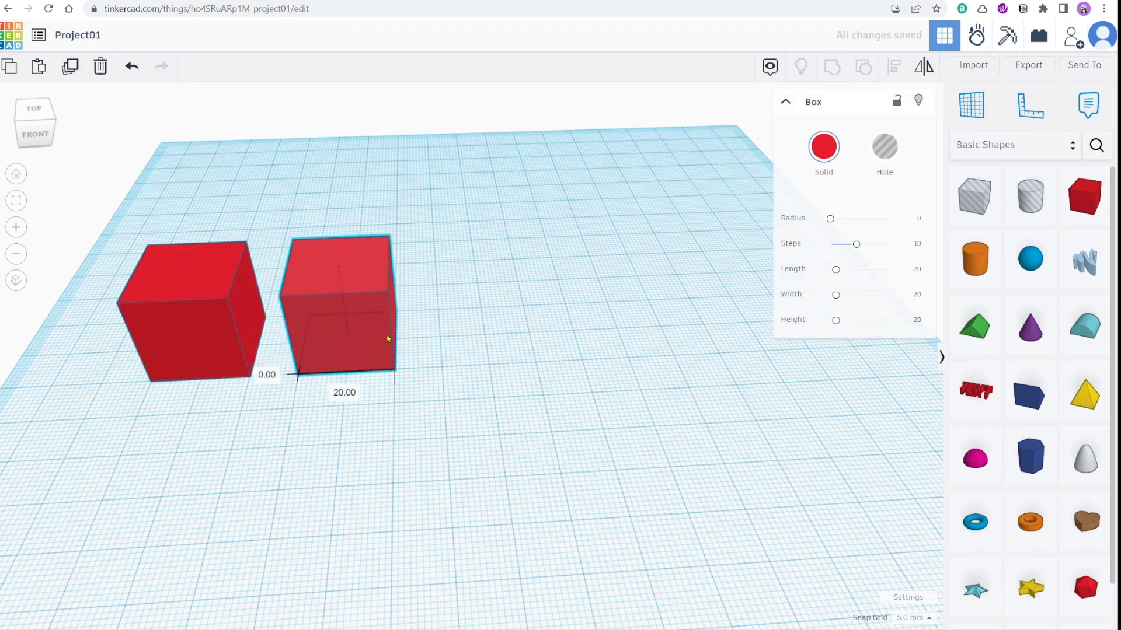
pyautogui.click(298, 440)
pyautogui.moveTo(299, 440); pyautogui.dragTo(255, 400, button='right')
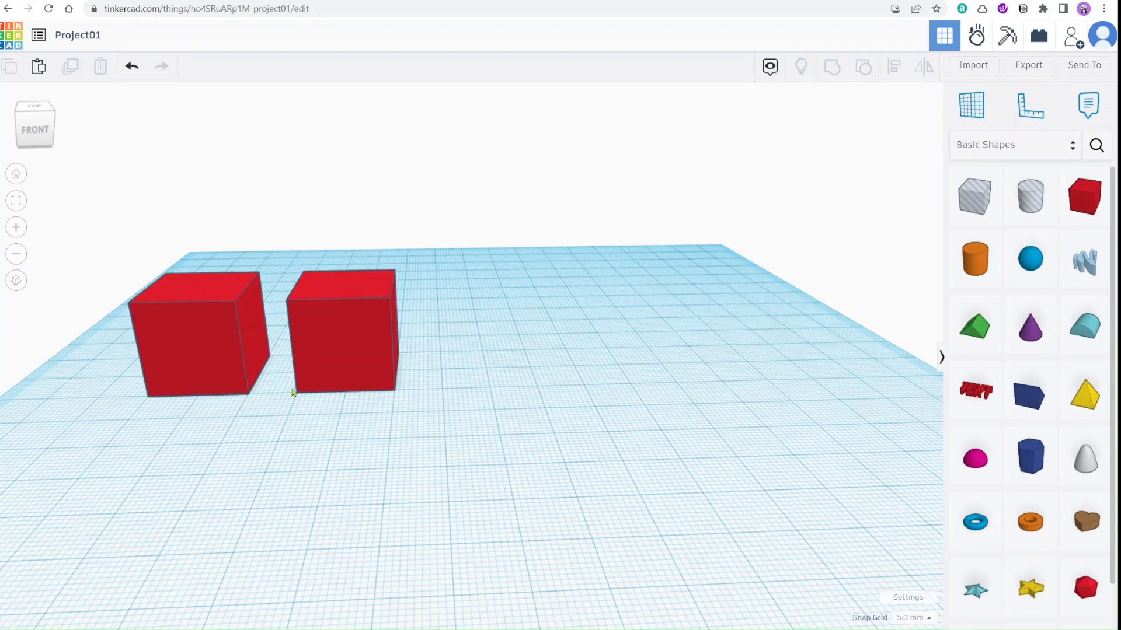
# - Copy and paste the second box, and move the new copy 20 mm to the right to form a row of three
pyautogui.click(371, 374)
pyautogui.hotkey('ctrl', 'c')
pyautogui.hotkey('ctrl', 'v')
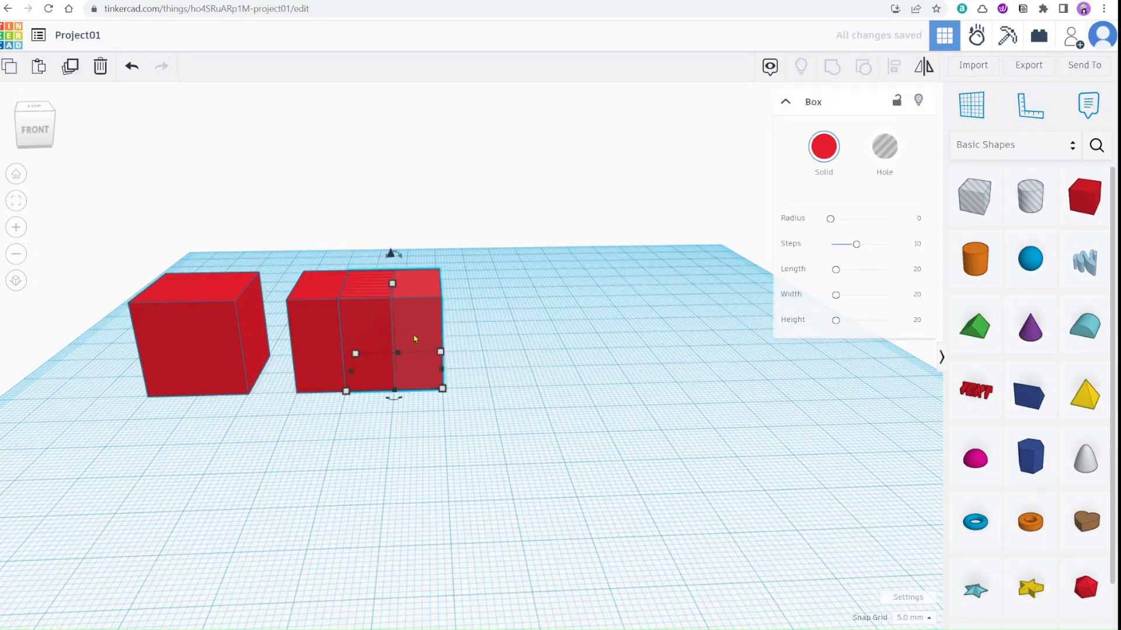
pyautogui.moveTo(414, 339); pyautogui.dragTo(510, 331)
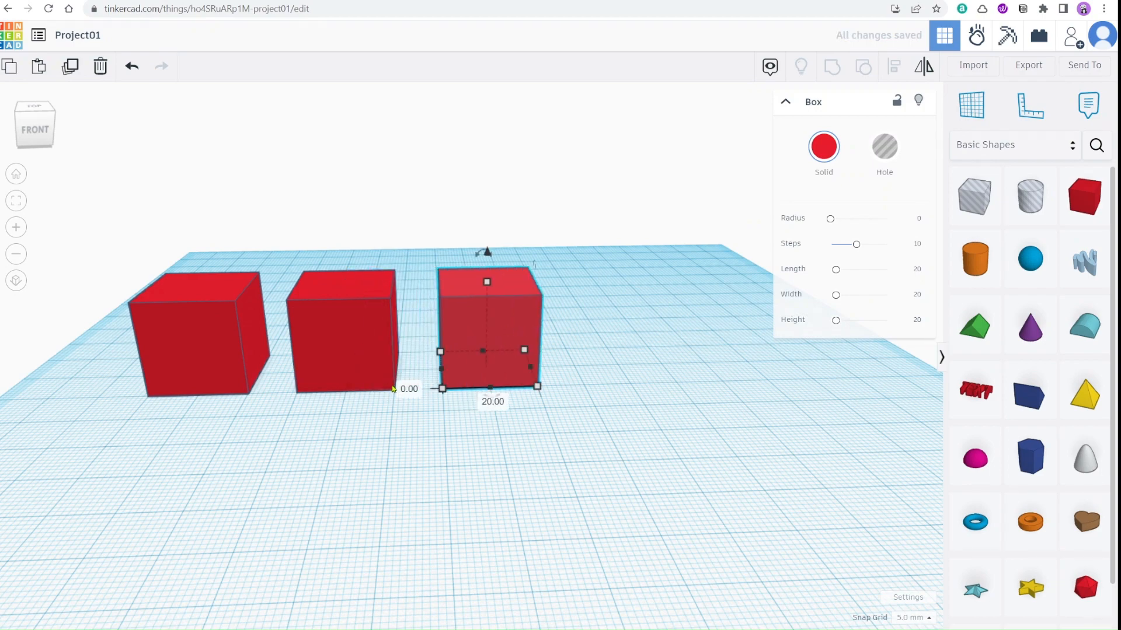
pyautogui.click(418, 510)
pyautogui.moveTo(418, 510); pyautogui.dragTo(415, 519, button='right')
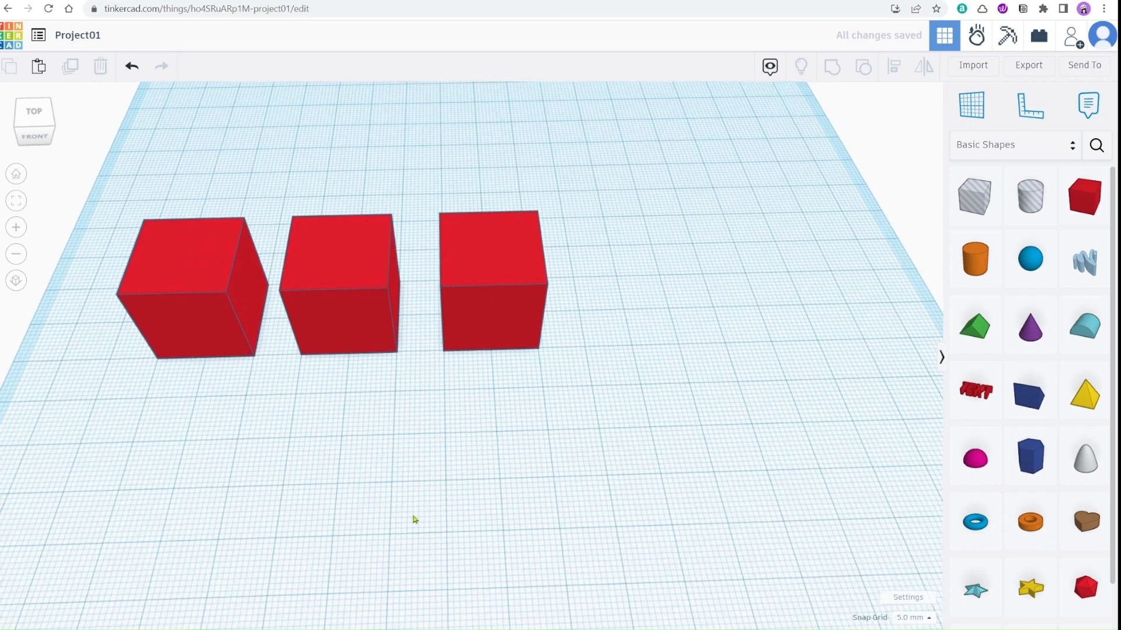
pyautogui.moveTo(265, 386); pyautogui.dragTo(593, 157)
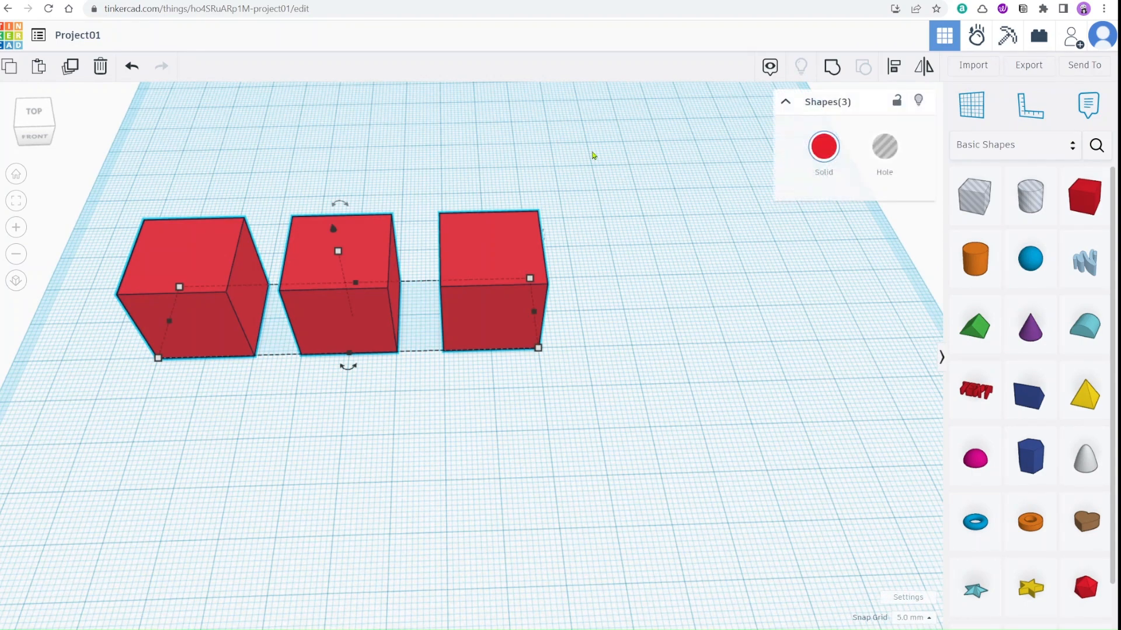
pyautogui.press('Delete')
pyautogui.hotkey('ctrl', 'z')
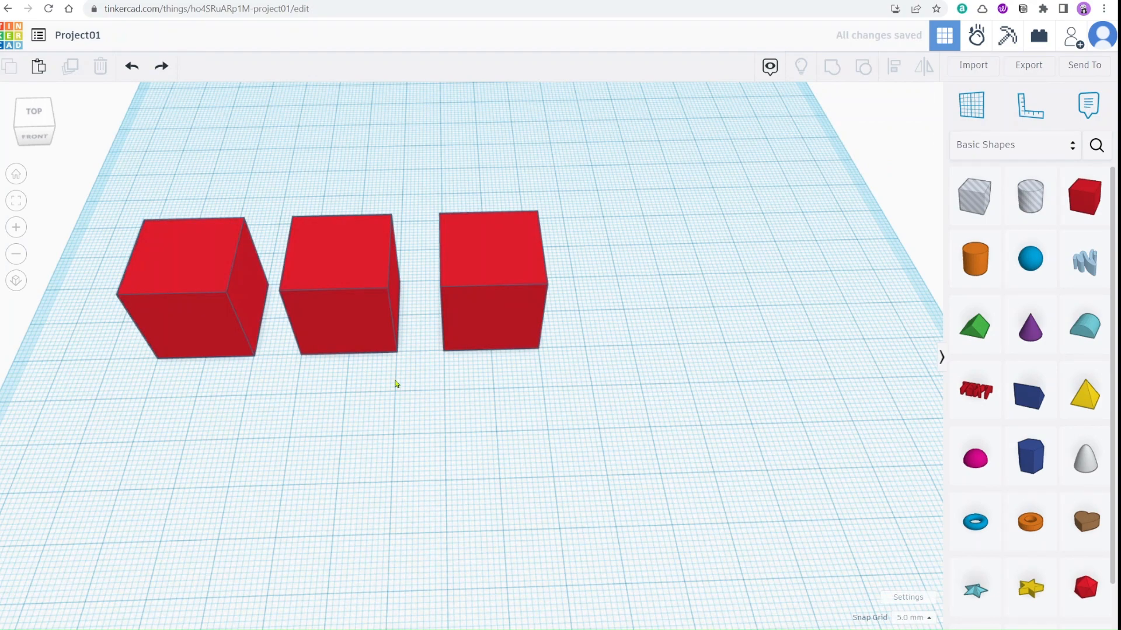
# - Delete the two copied boxes, keeping the leftmost one
pyautogui.moveTo(297, 383); pyautogui.dragTo(548, 290)
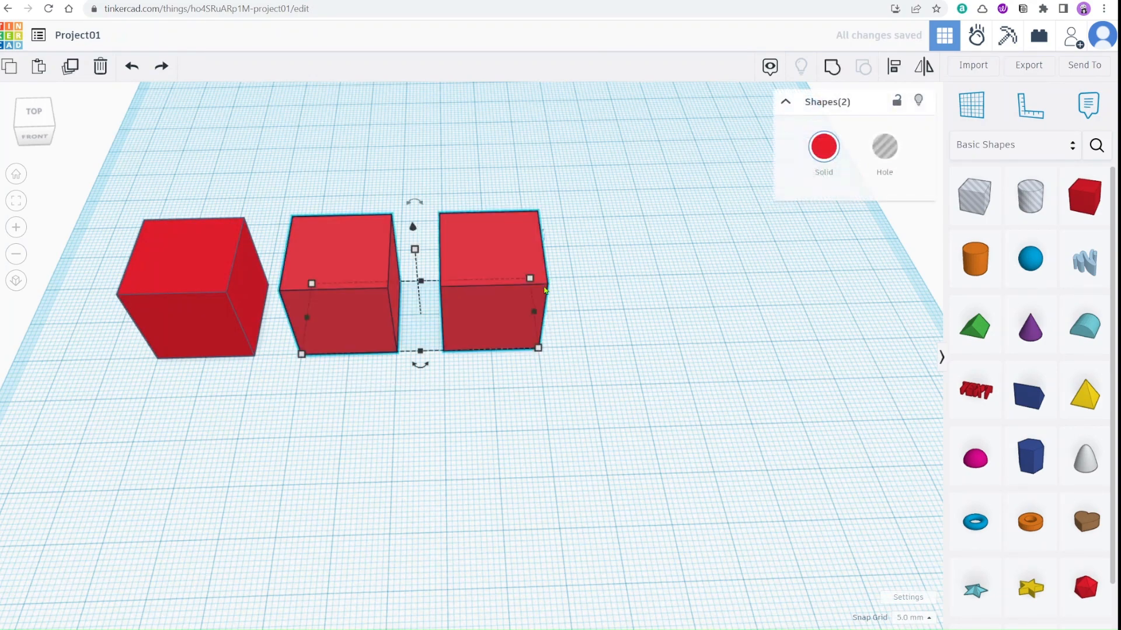
pyautogui.press('Delete')
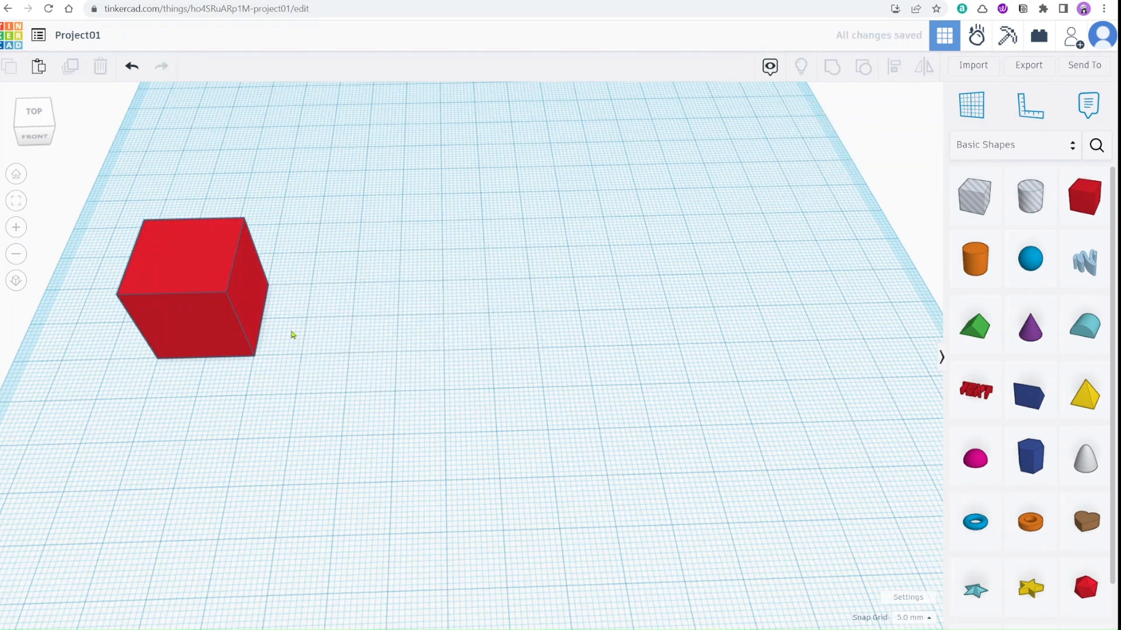
# - Duplicate the box in place with Duplicate and repeat, and move the duplicate 30 mm to the right
pyautogui.click(195, 324)
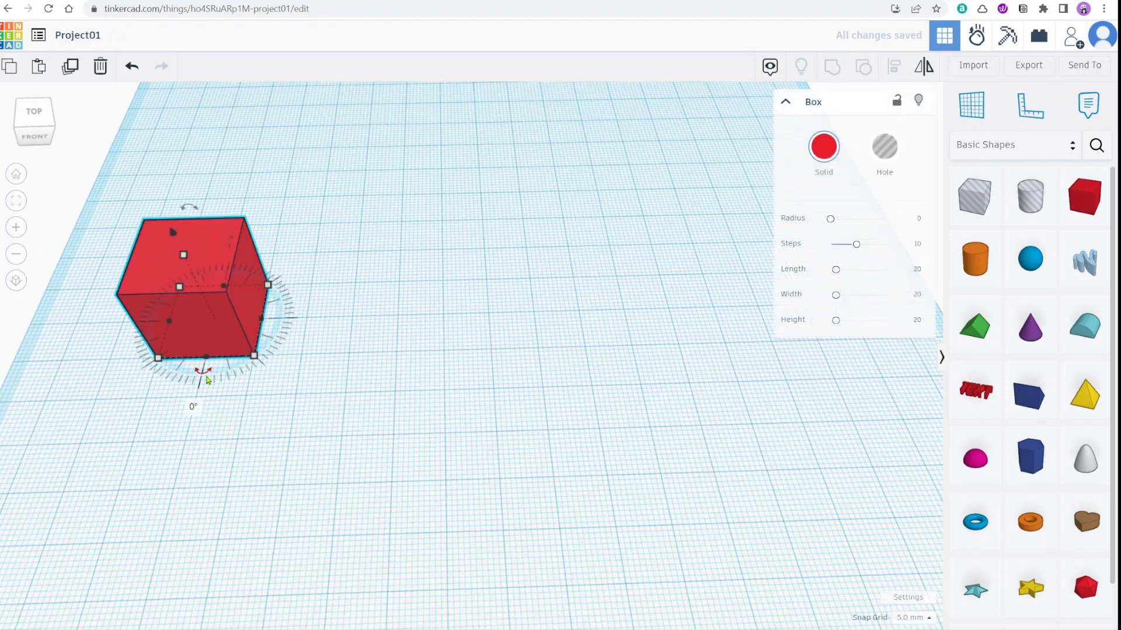
pyautogui.click(73, 70)
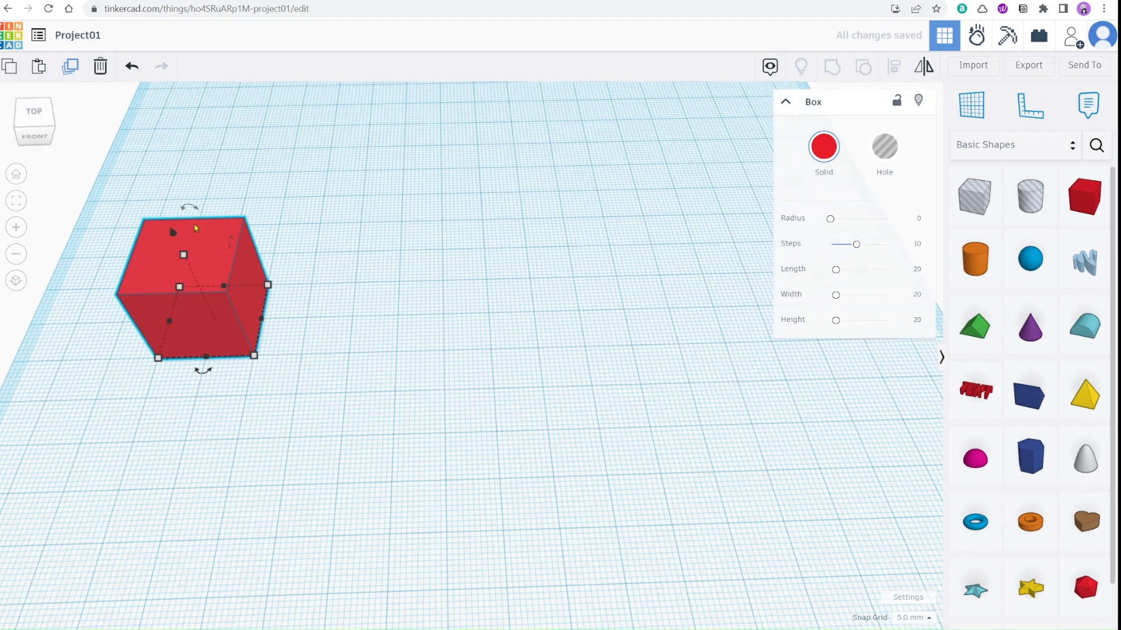
pyautogui.moveTo(203, 255); pyautogui.dragTo(358, 258)
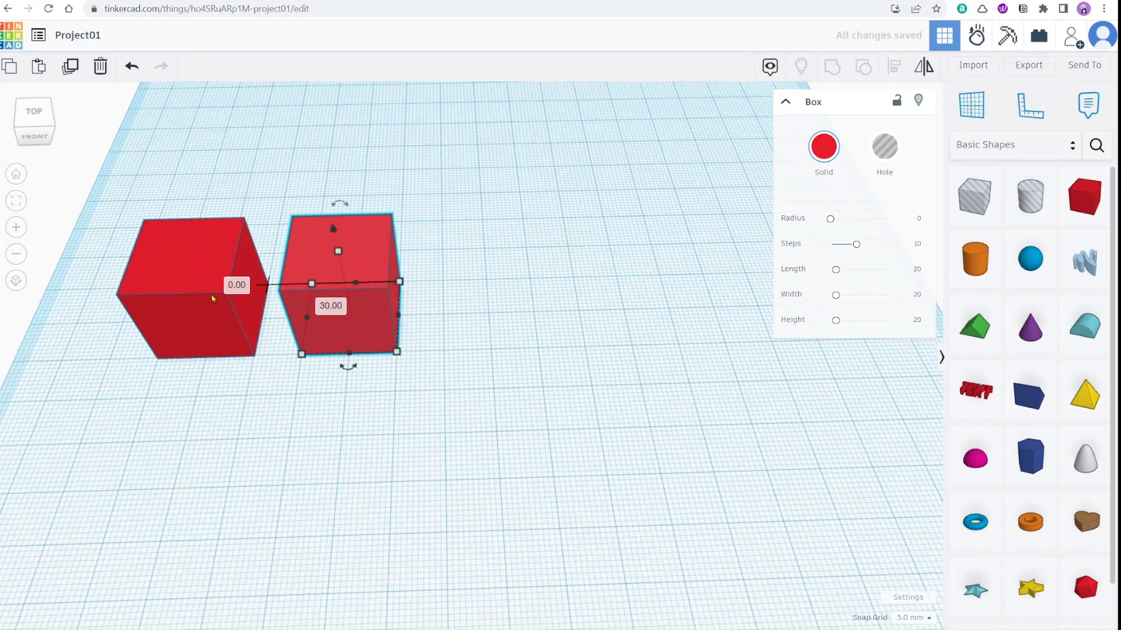
pyautogui.moveTo(303, 384); pyautogui.dragTo(297, 362, button='right')
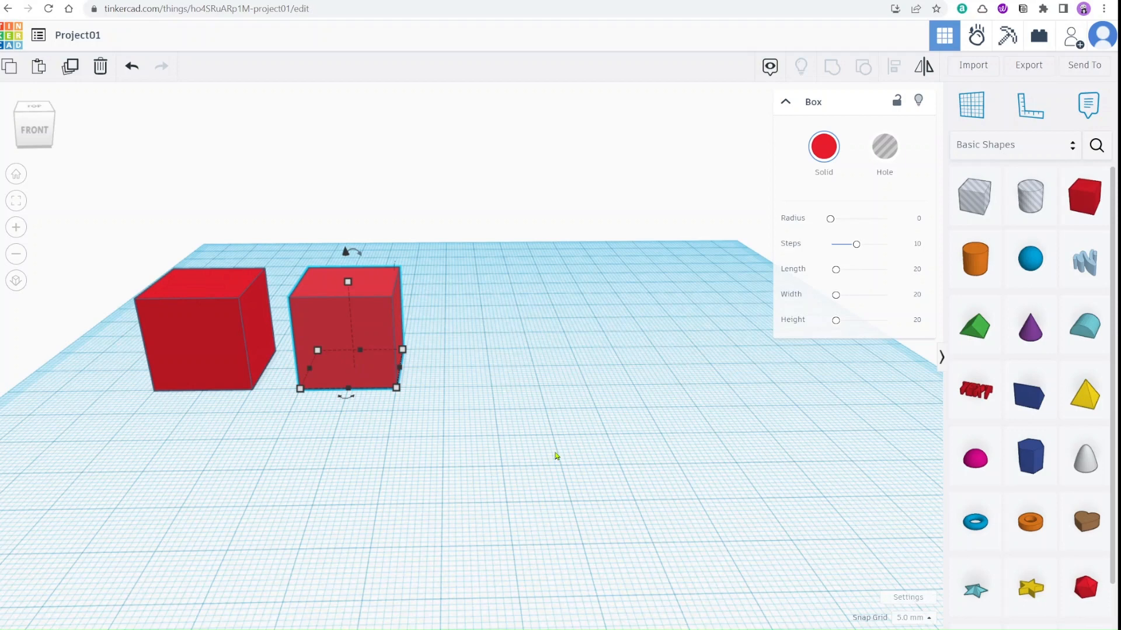
# - Repeat the duplication four times with the same spacing to make an evenly spaced row of six boxes
pyautogui.hotkey('ctrl', 'd')
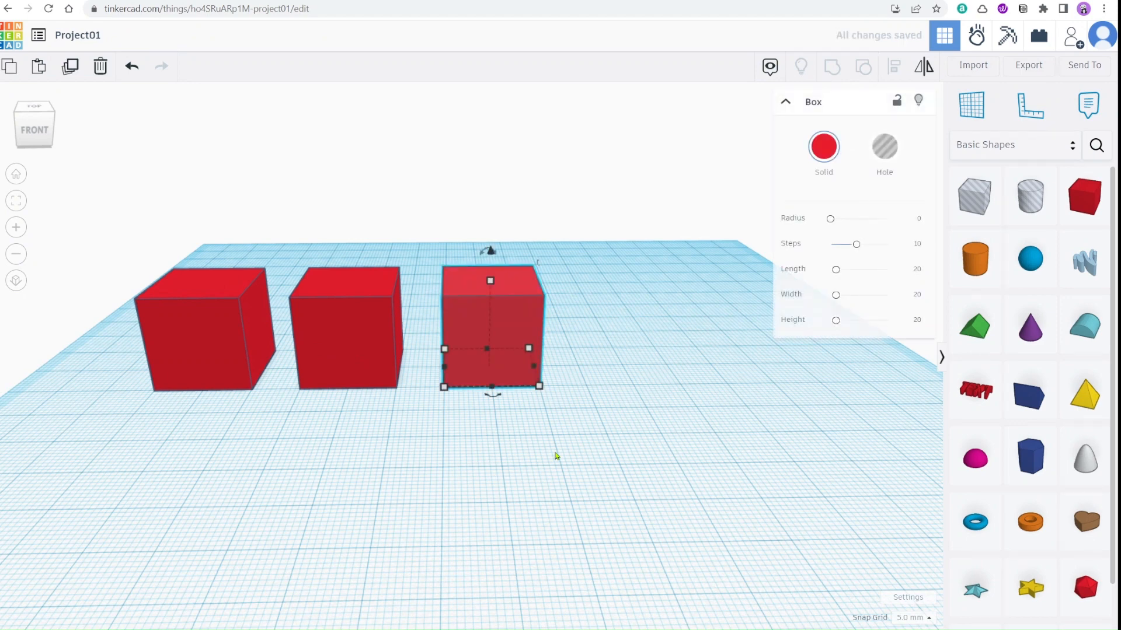
pyautogui.hotkey('ctrl', 'd')
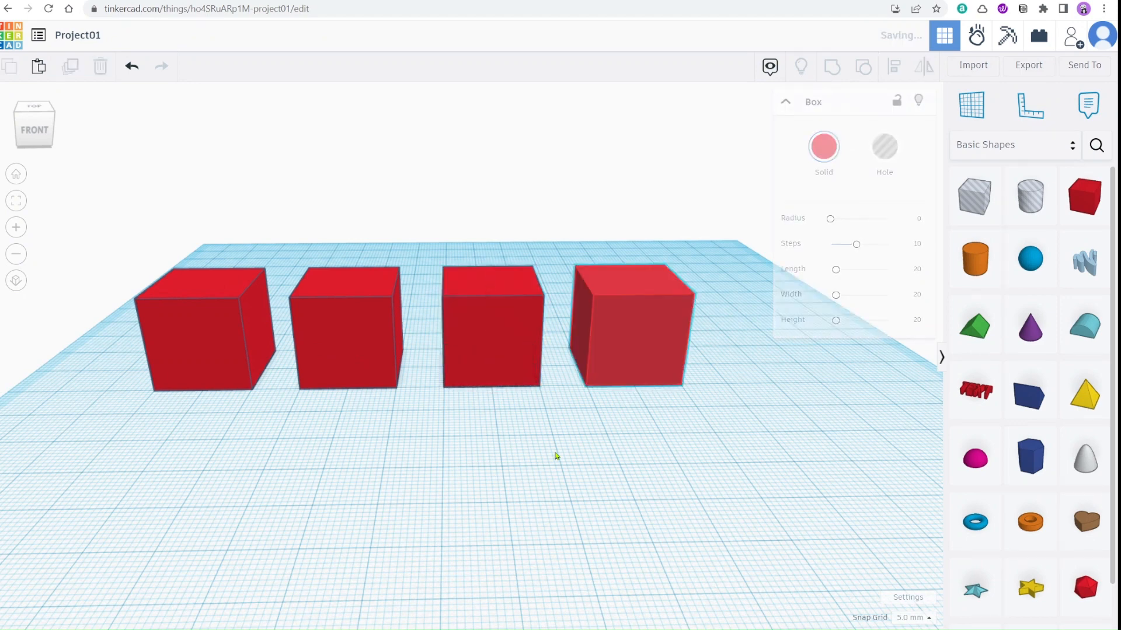
pyautogui.hotkey('ctrl', 'd')
pyautogui.hotkey('ctrl', 'd')
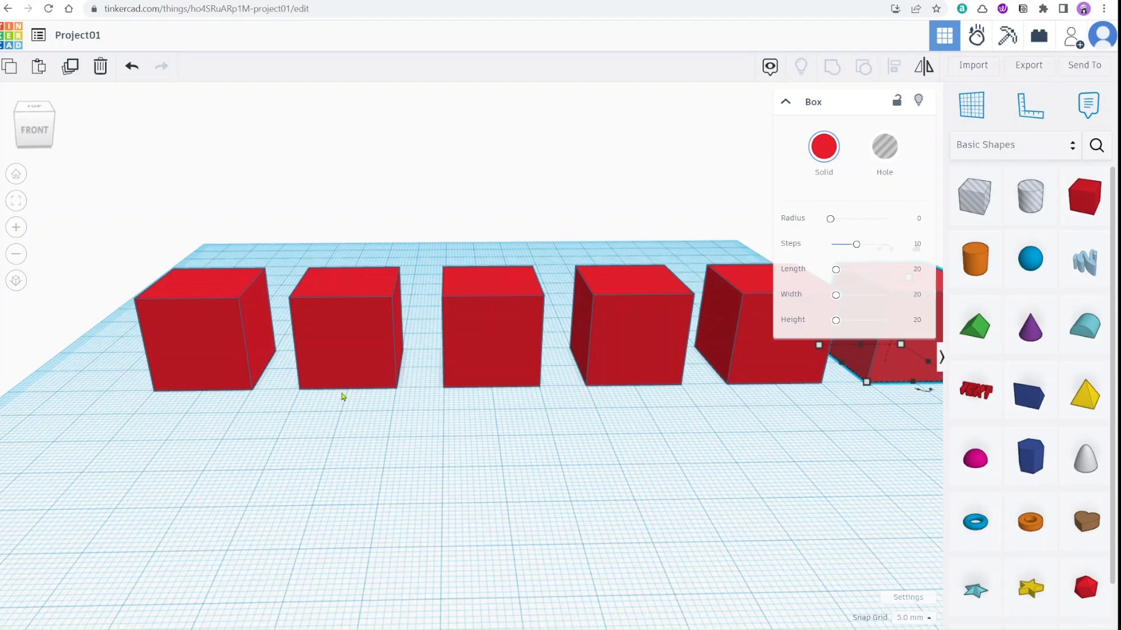
# - Undo the duplications in the row so that only the original leftmost box remains
pyautogui.moveTo(395, 415)
pyautogui.mouseDown(button='right')
pyautogui.moveTo(383, 510)
pyautogui.moveTo(386, 408)
pyautogui.mouseUp(button='right')
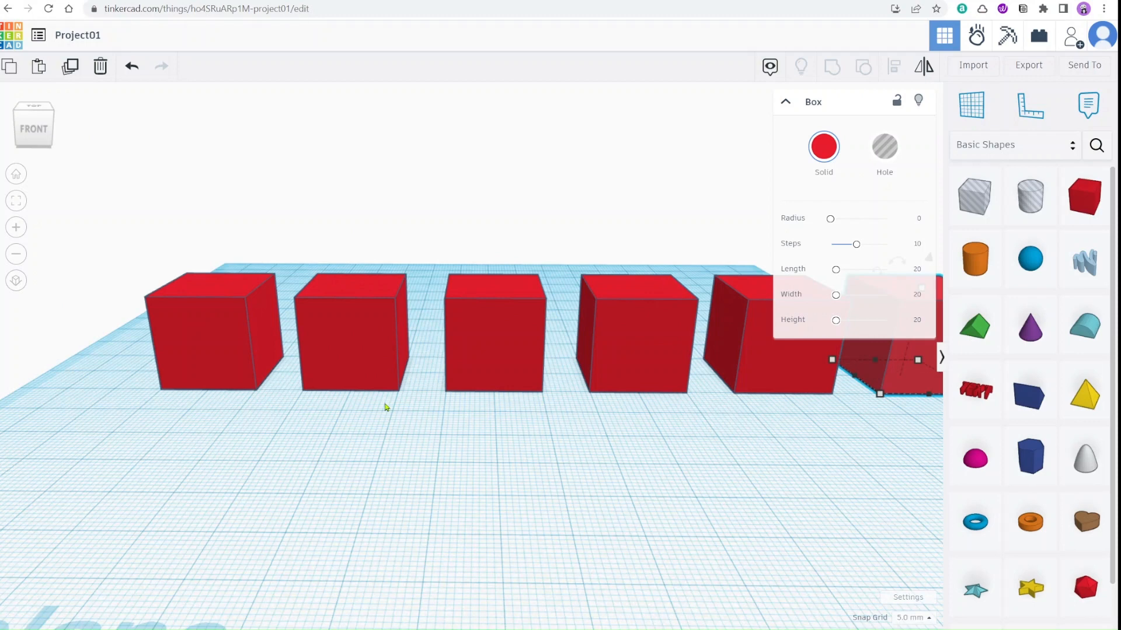
pyautogui.hotkey('ctrl', 'z')
pyautogui.hotkey('ctrl', 'z')
pyautogui.hotkey('ctrl', 'z')
pyautogui.hotkey('ctrl', 'z')
pyautogui.hotkey('ctrl', 'z')
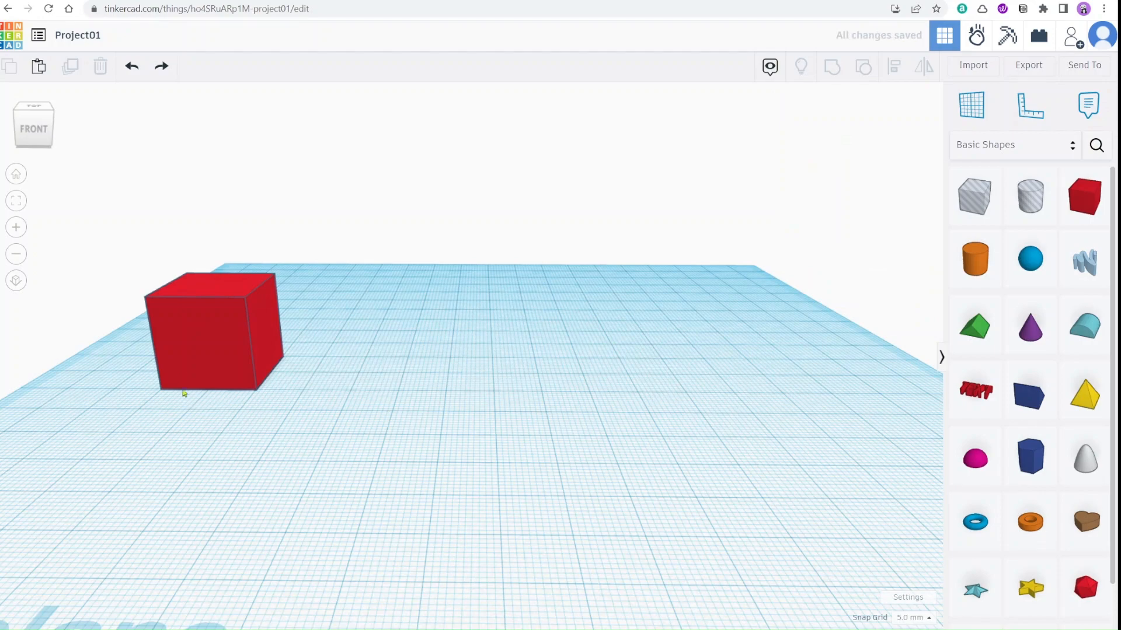
# - Move the box from the left side of the workplane toward its front middle
pyautogui.moveTo(282, 453); pyautogui.dragTo(282, 470, button='right')
pyautogui.moveTo(215, 308); pyautogui.dragTo(488, 460)
pyautogui.moveTo(563, 458); pyautogui.dragTo(566, 426, button='right')
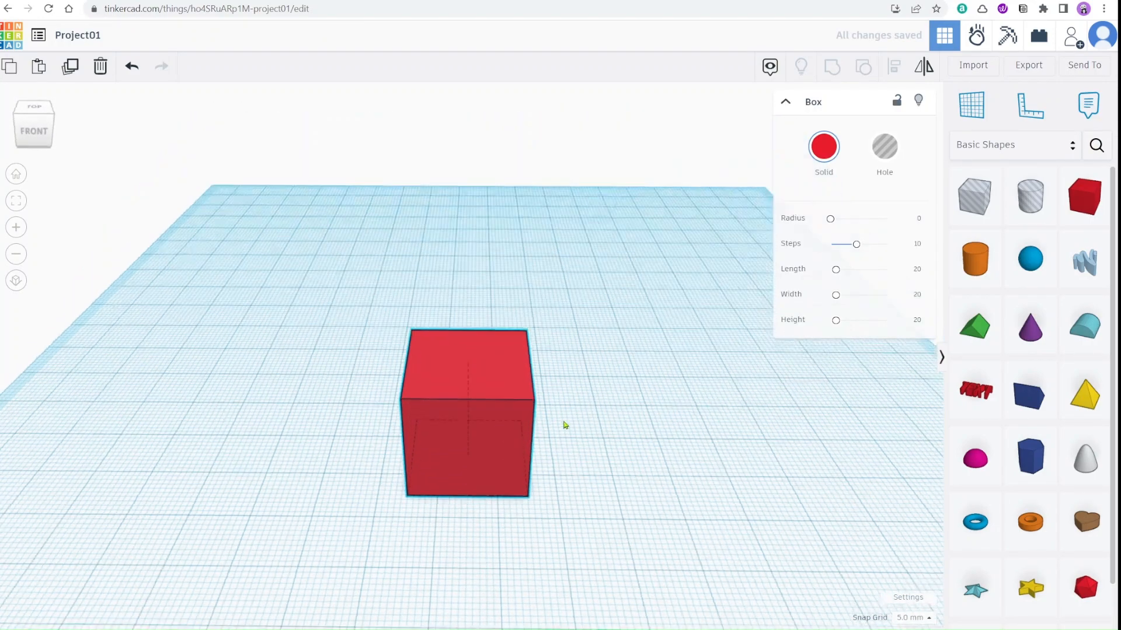
pyautogui.scroll(2, 576, 434)
pyautogui.scroll(1, 576, 433)
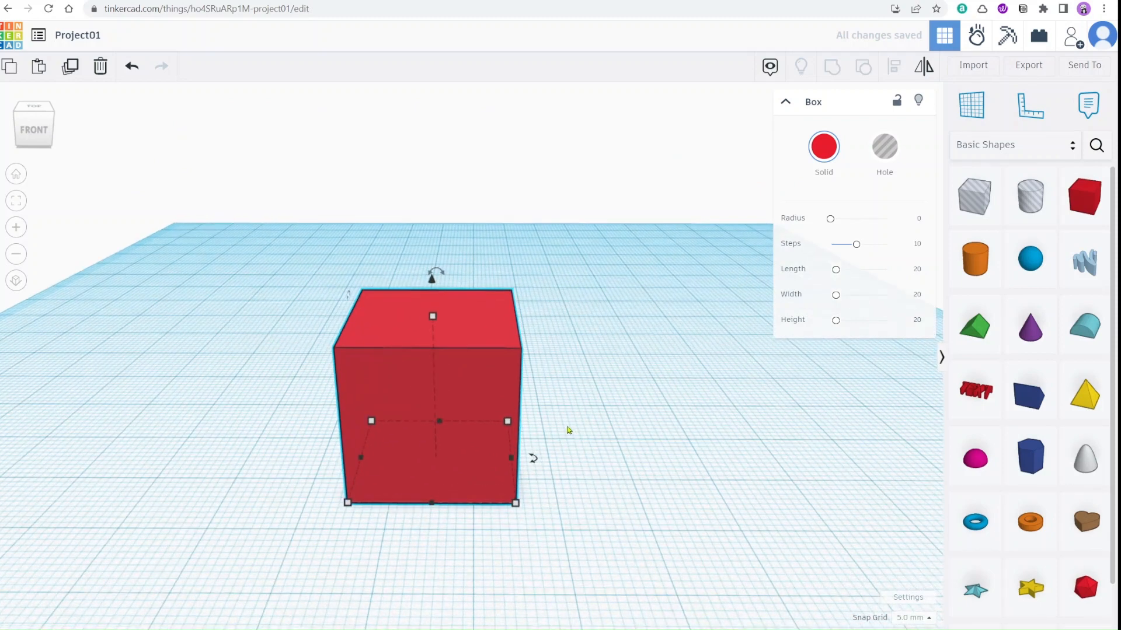
pyautogui.scroll(-1, 572, 424)
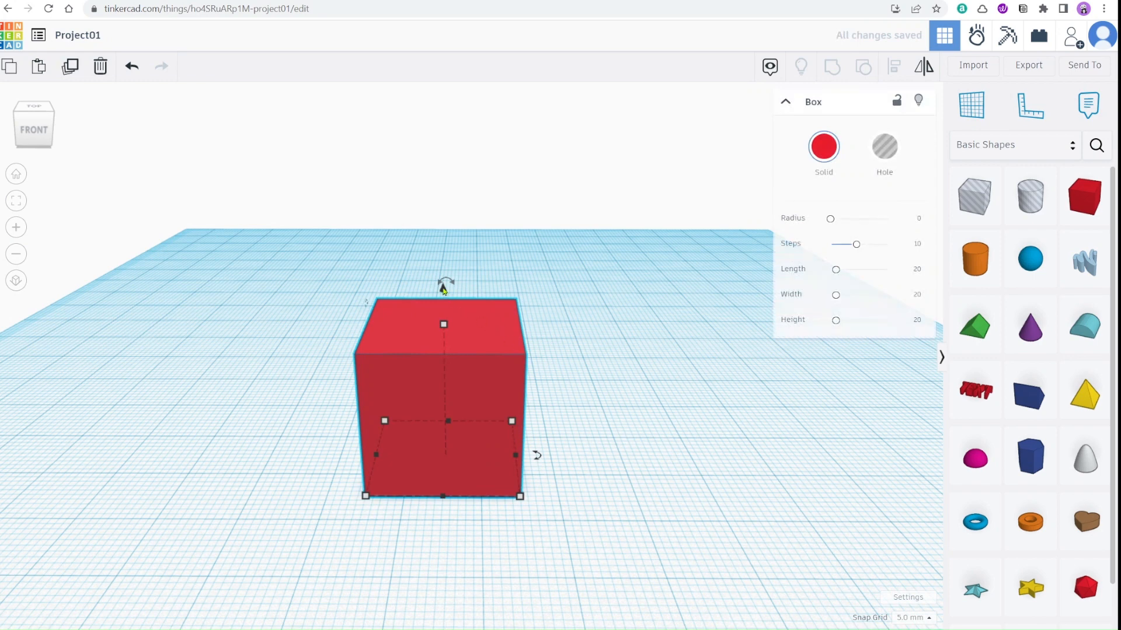
# - Raise a duplicate of the box 20 mm so it rests directly on the original
pyautogui.moveTo(444, 293); pyautogui.dragTo(465, 88)
pyautogui.scroll(-1, 596, 250)
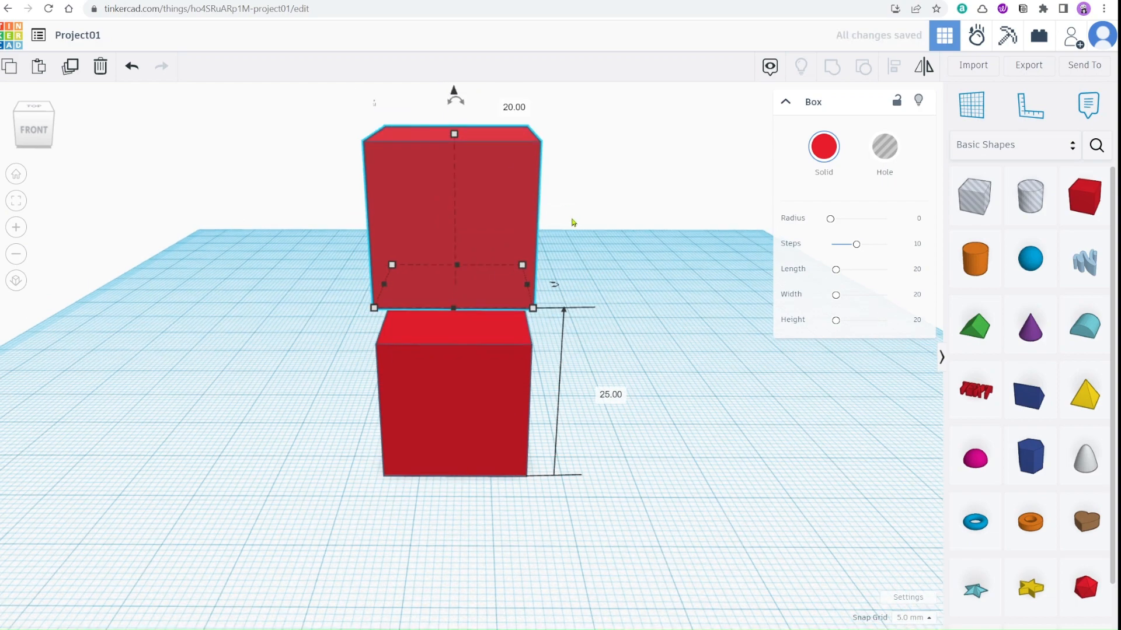
pyautogui.moveTo(454, 92); pyautogui.dragTo(453, 132)
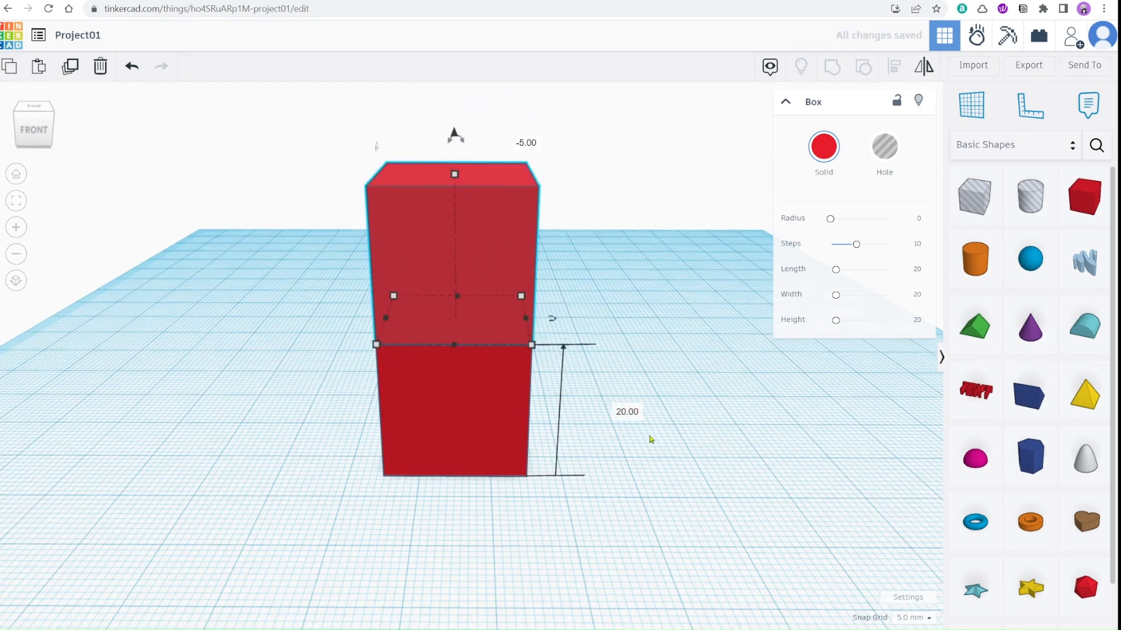
pyautogui.scroll(-5, 738, 435)
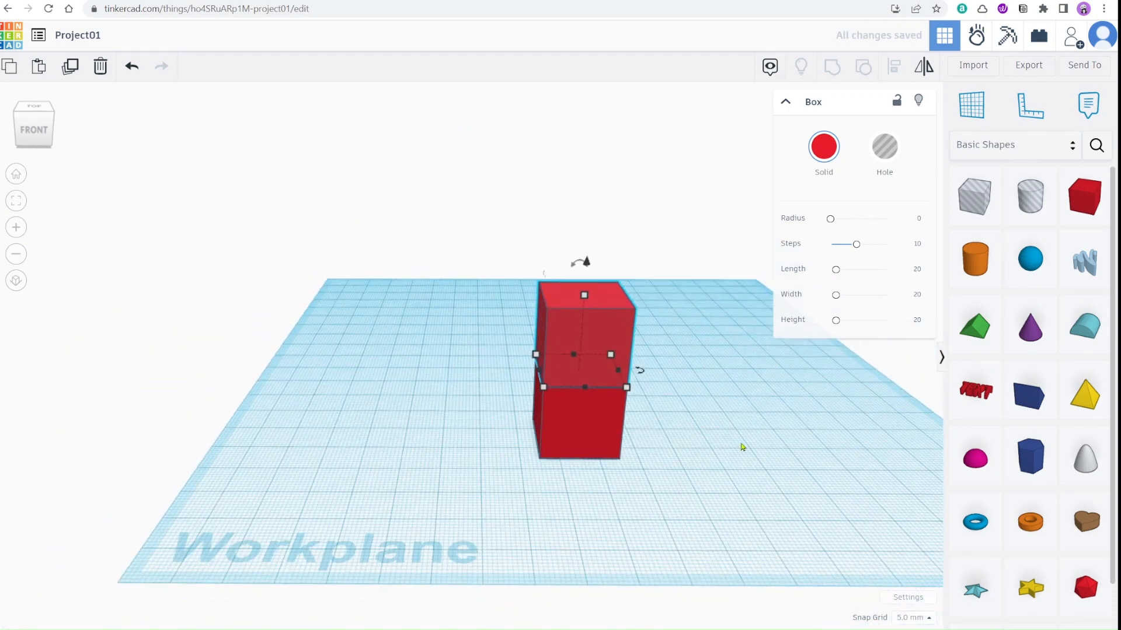
# - Repeat the duplication with the same upward spacing to build a tower of ten boxes
pyautogui.hotkey('ctrl', 'd')
pyautogui.hotkey('ctrl', 'd')
pyautogui.hotkey('ctrl', 'd')
pyautogui.hotkey('ctrl', 'd')
pyautogui.hotkey('ctrl', 'd')
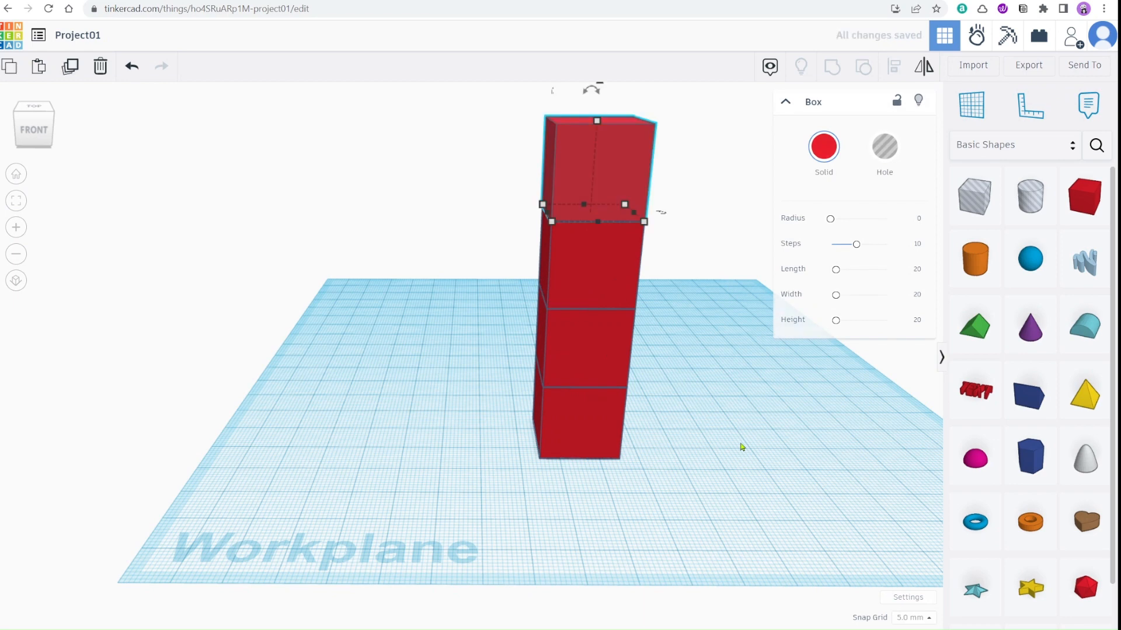
pyautogui.scroll(-2, 740, 442)
pyautogui.scroll(-5, 739, 442)
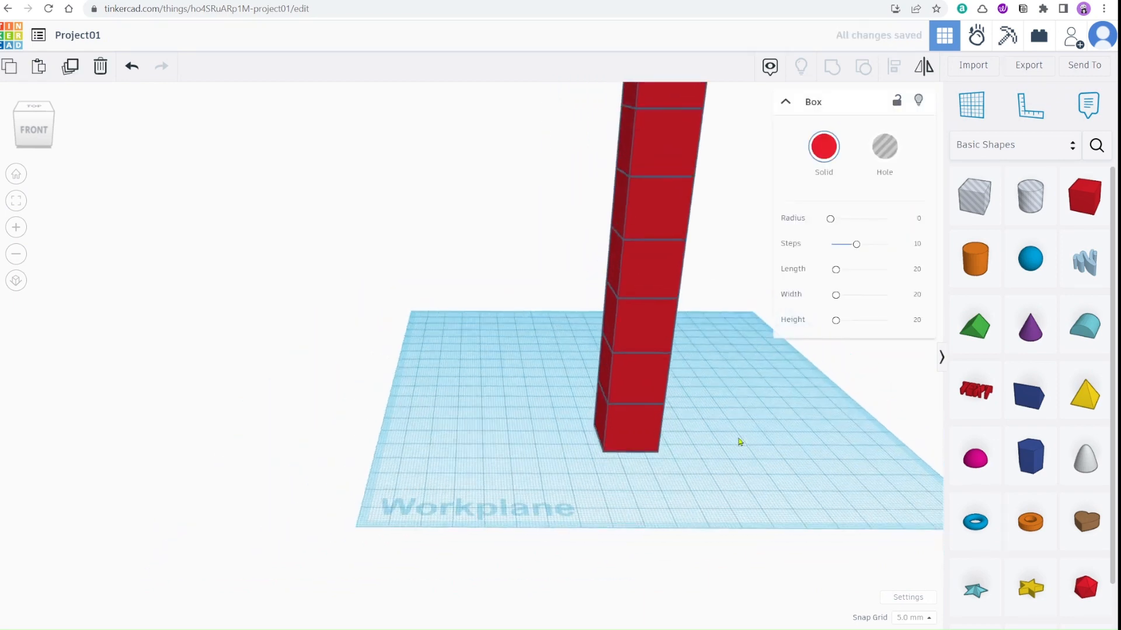
pyautogui.scroll(-3, 739, 441)
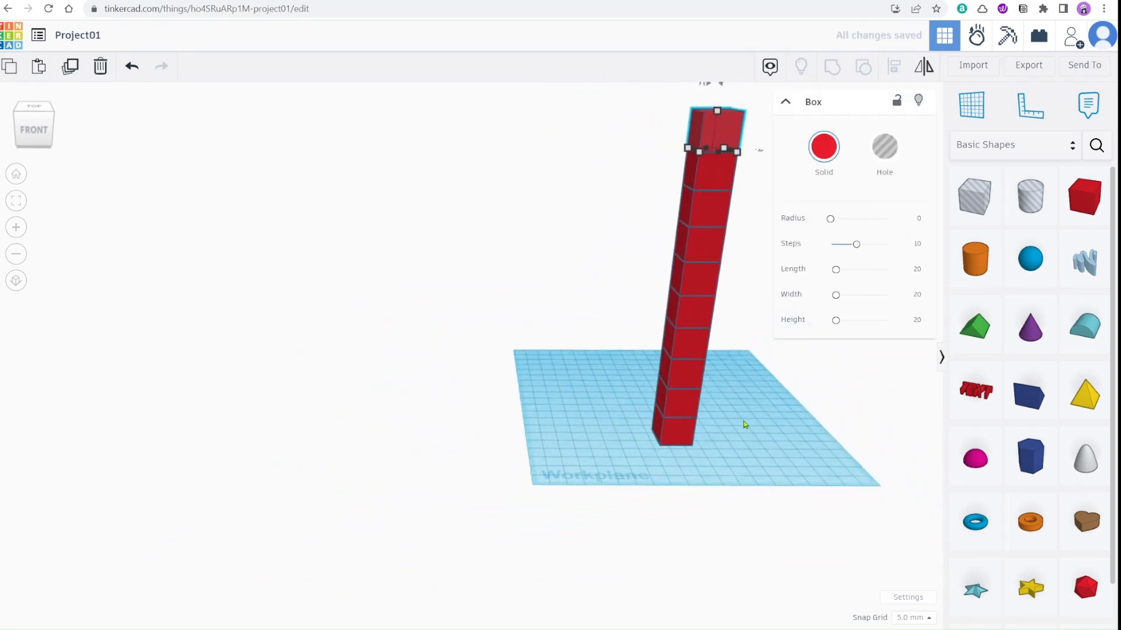
# - Undo the stacked duplicates until only the single box remains on the workplane
pyautogui.hotkey('ctrl', 'z')
pyautogui.hotkey('ctrl', 'z')
pyautogui.hotkey('ctrl', 'z')
pyautogui.hotkey('ctrl', 'z')
pyautogui.hotkey('ctrl', 'z')
pyautogui.hotkey('ctrl', 'z')
pyautogui.hotkey('ctrl', 'z')
pyautogui.hotkey('ctrl', 'z')
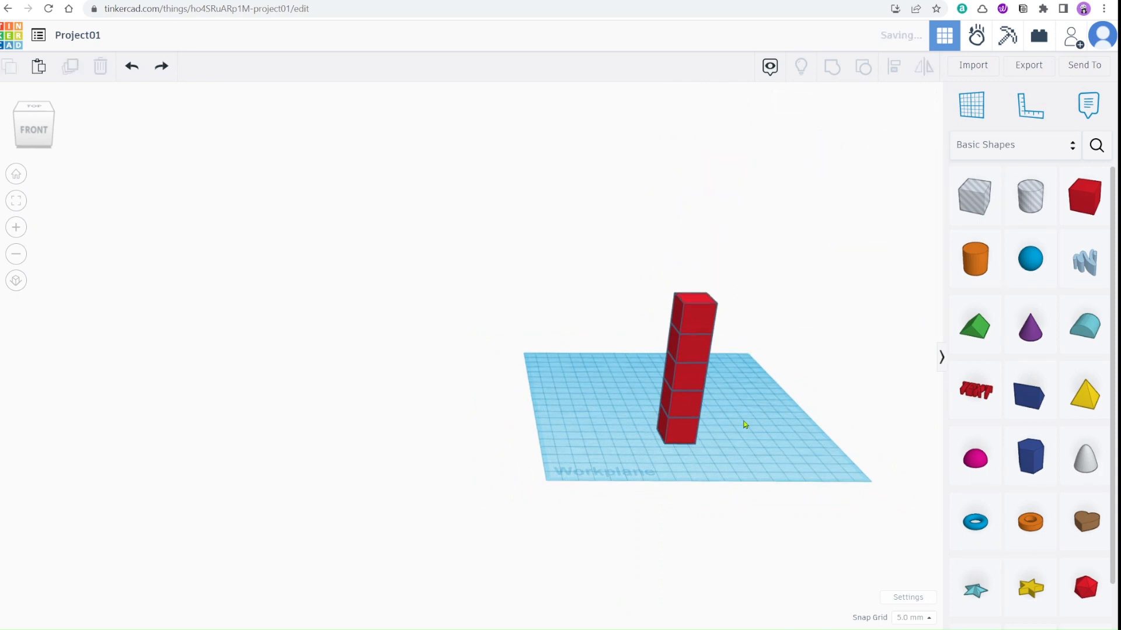
pyautogui.hotkey('ctrl', 'z')
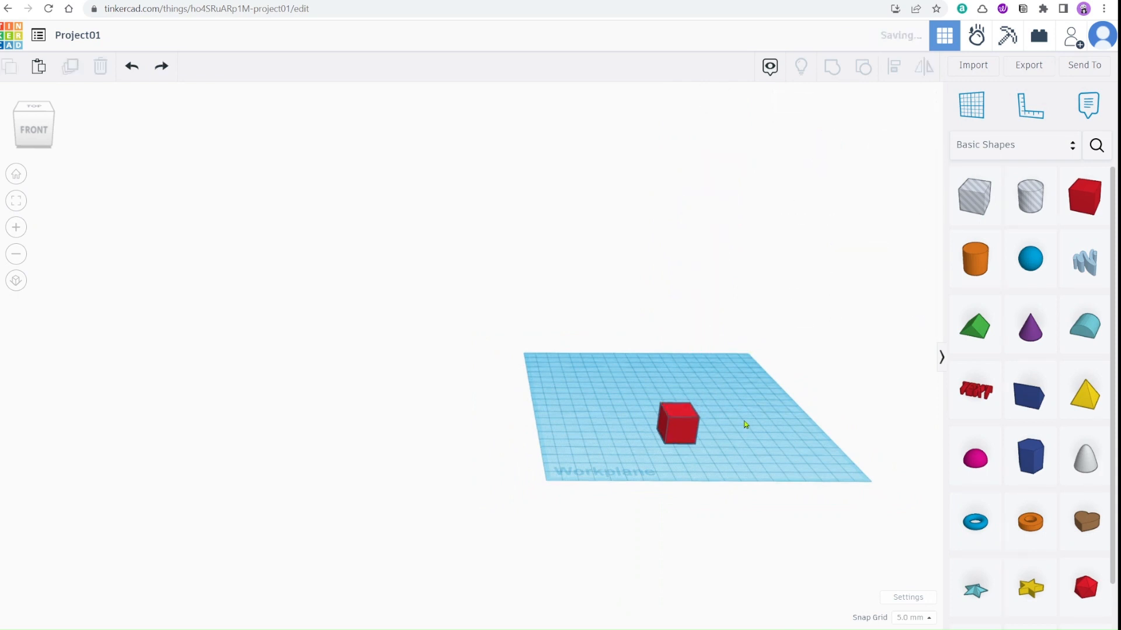
pyautogui.hotkey('ctrl', 'z')
pyautogui.scroll(2, 744, 425)
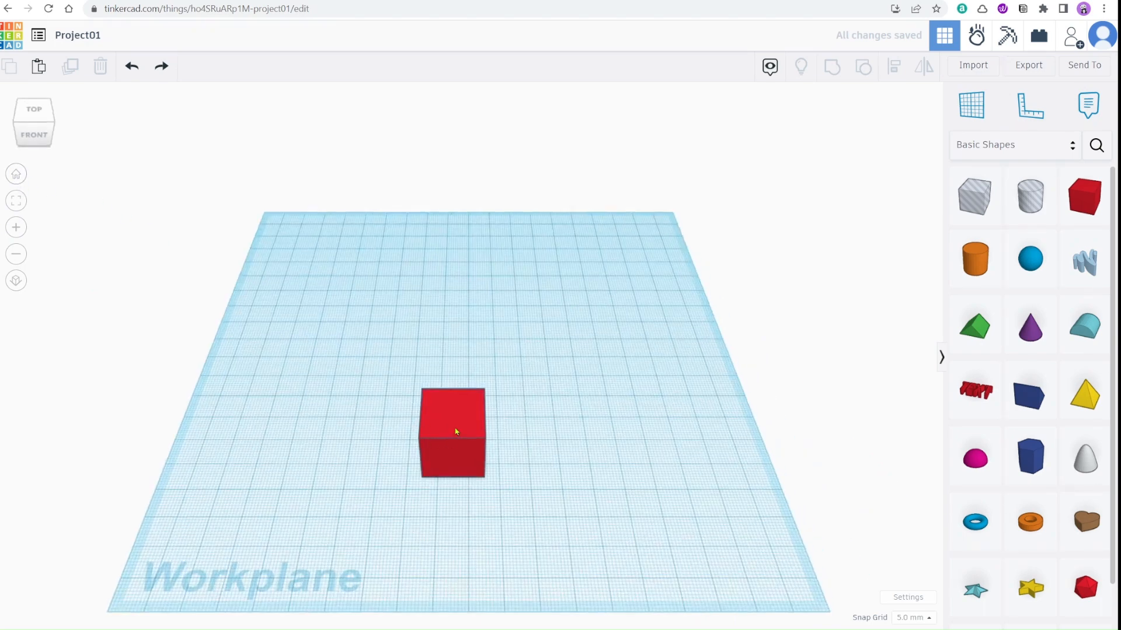
# - Select the box and duplicate it in place
pyautogui.click(457, 432)
pyautogui.scroll(2, 514, 470)
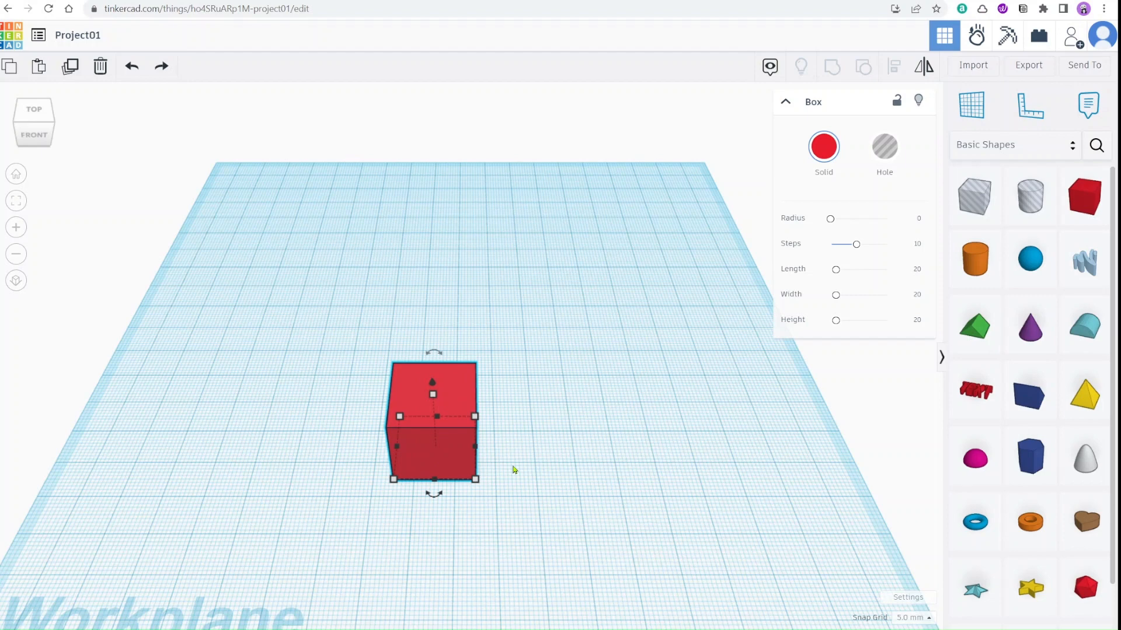
pyautogui.click(493, 416)
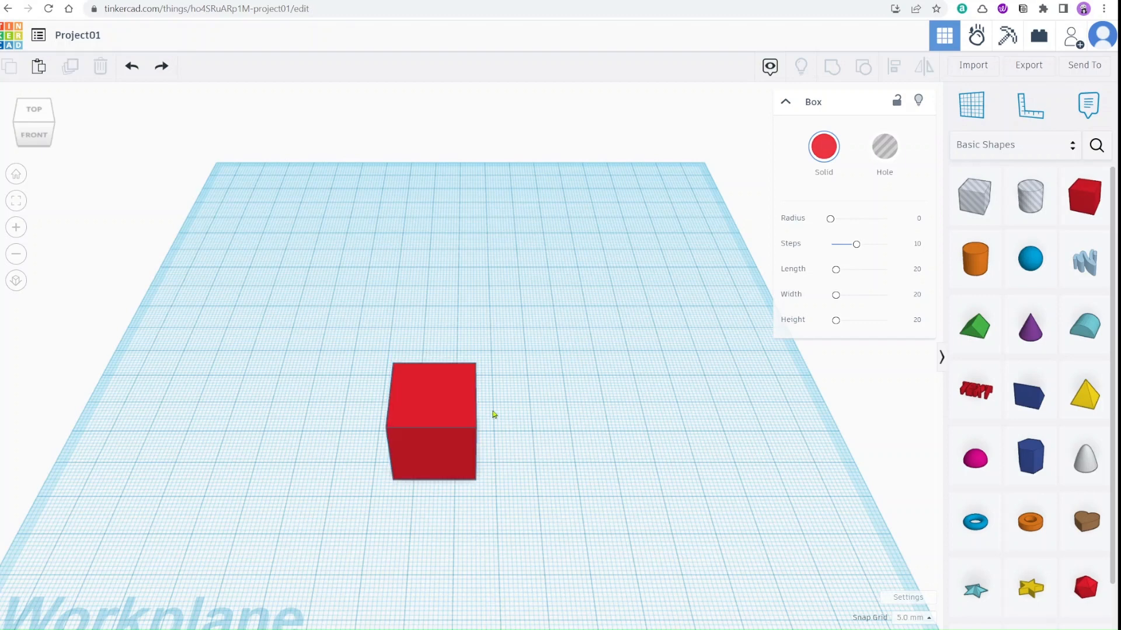
pyautogui.click(463, 393)
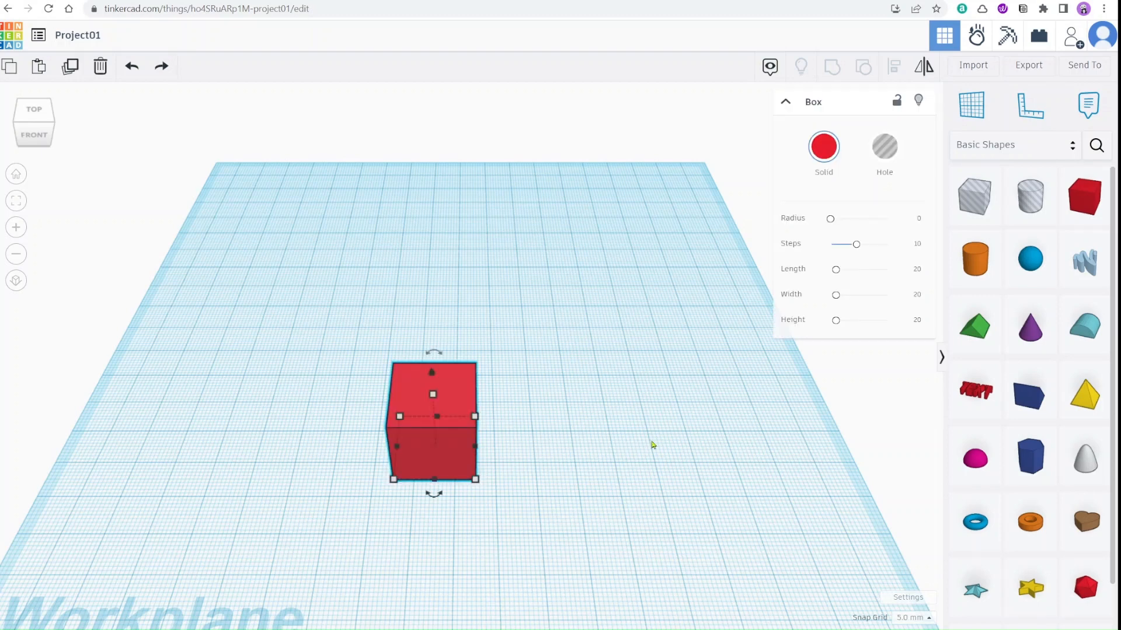
pyautogui.hotkey('ctrl', 'y')
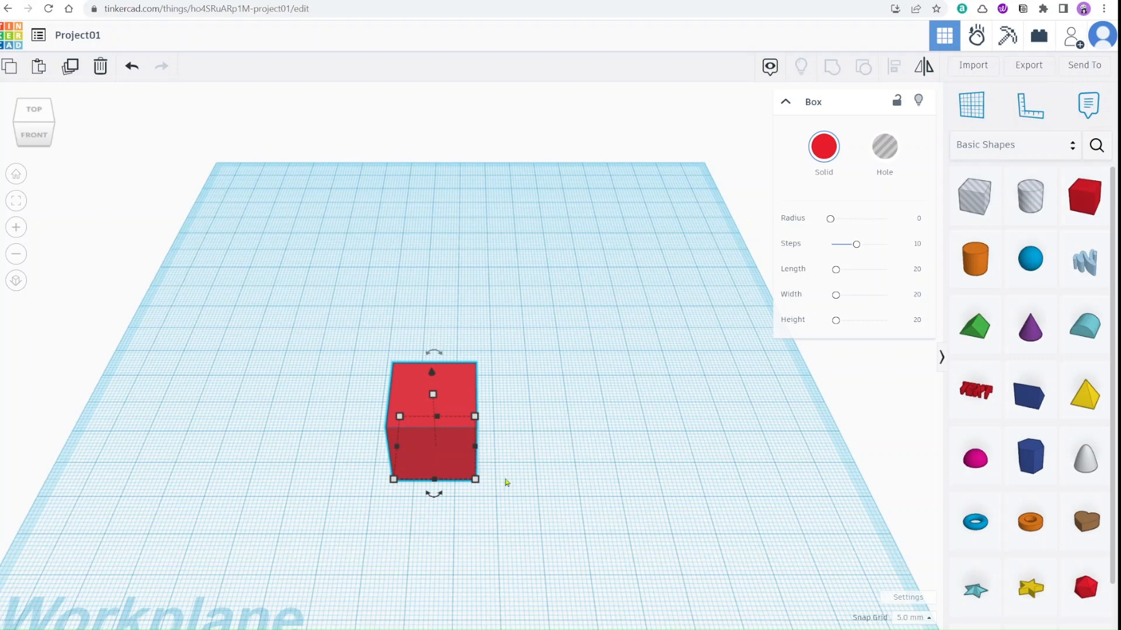
# - Shrink the duplicate's base to 10 by 10 mm about its centre and raise it onto the original box
pyautogui.moveTo(476, 481)
pyautogui.moveTo(476, 481); pyautogui.dragTo(465, 470)
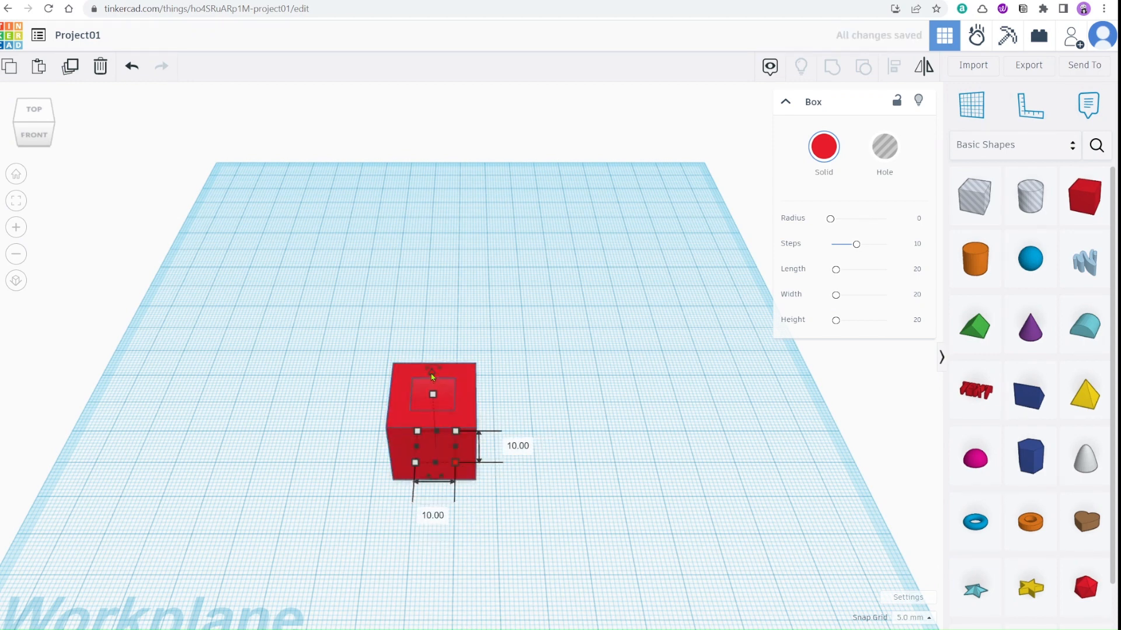
pyautogui.moveTo(433, 368); pyautogui.dragTo(428, 303)
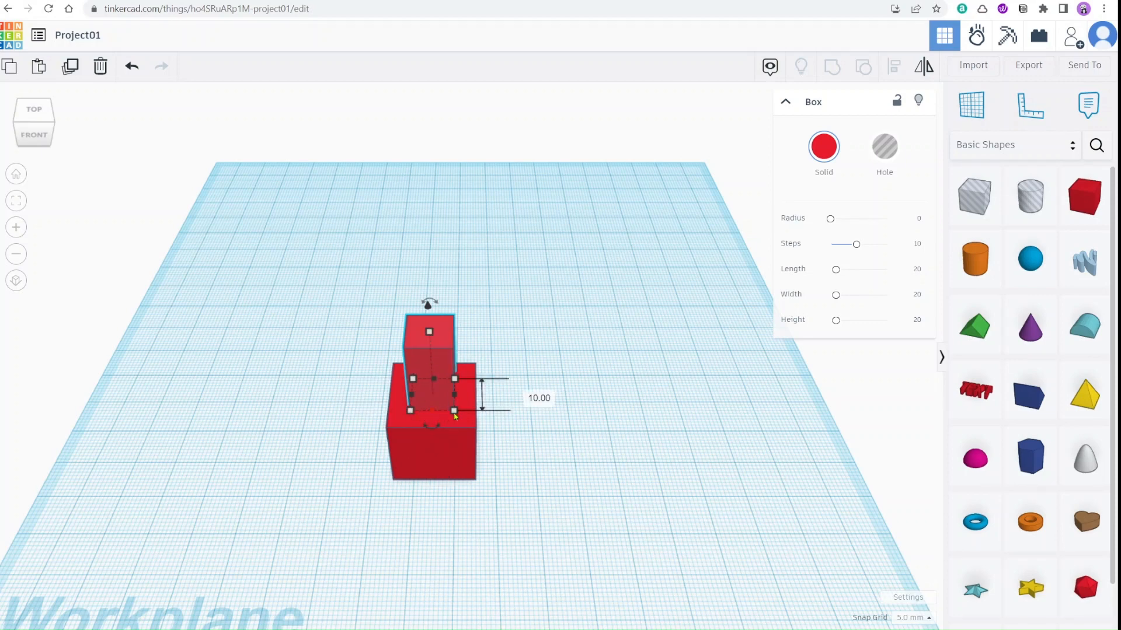
# - Enlarge the raised box from its front corner, and resize its base to 20 by 20 mm about its centre
pyautogui.moveTo(454, 410); pyautogui.dragTo(597, 484)
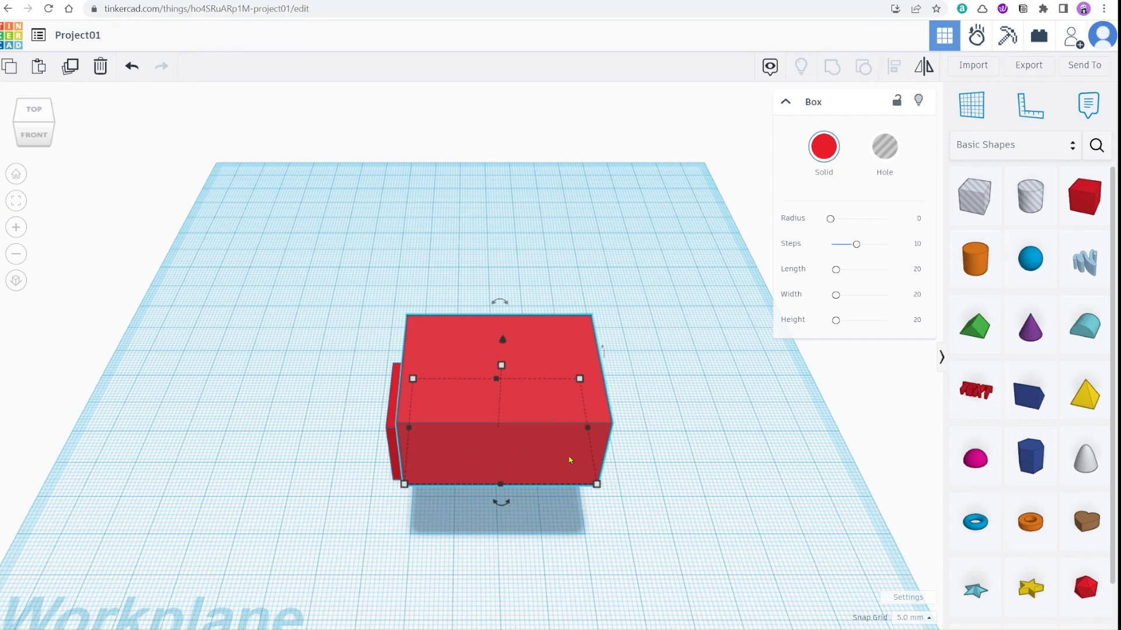
pyautogui.moveTo(596, 486); pyautogui.dragTo(546, 464)
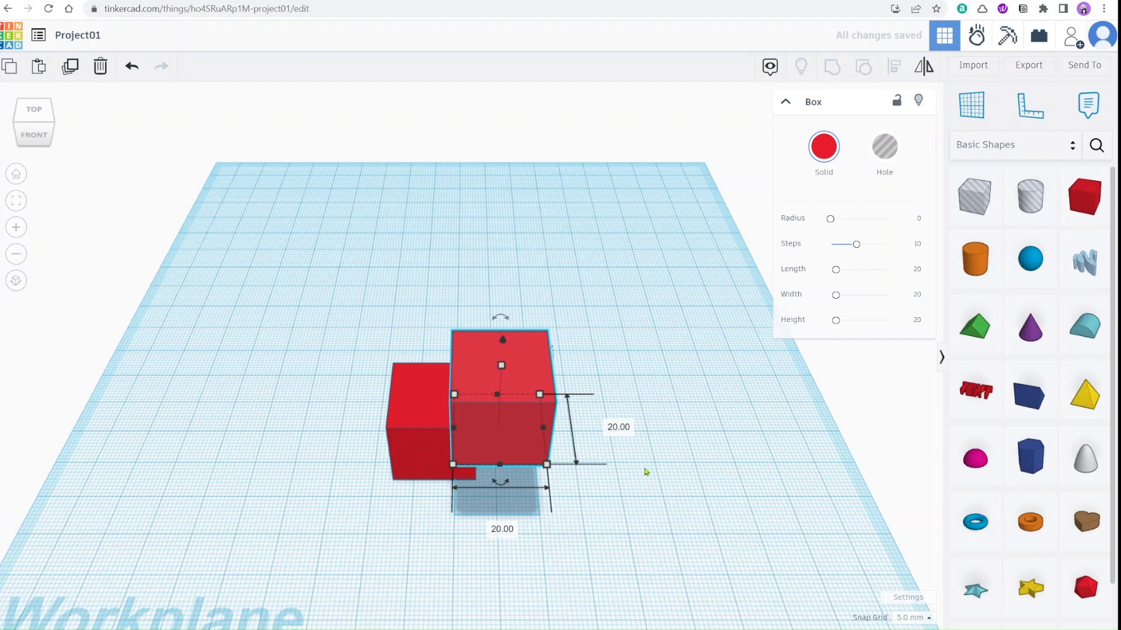
# - Undo the resizing and raising of the duplicate, returning to the single original box
pyautogui.hotkey('ctrl', 'z')
pyautogui.hotkey('ctrl', 'z')
pyautogui.hotkey('ctrl', 'z')
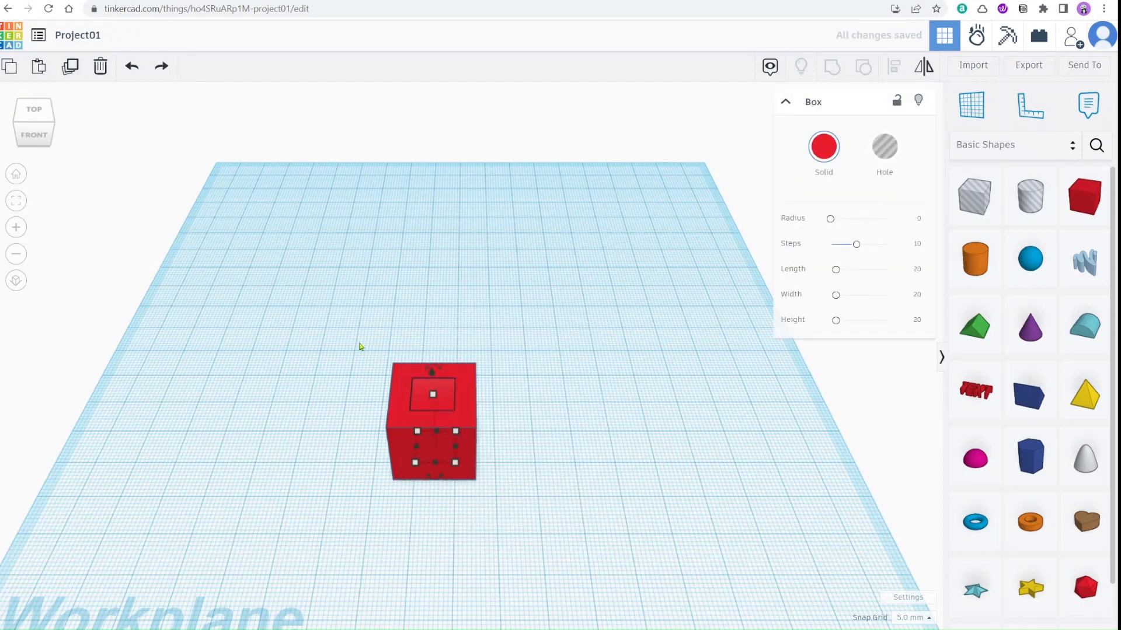
pyautogui.hotkey('ctrl', 'z')
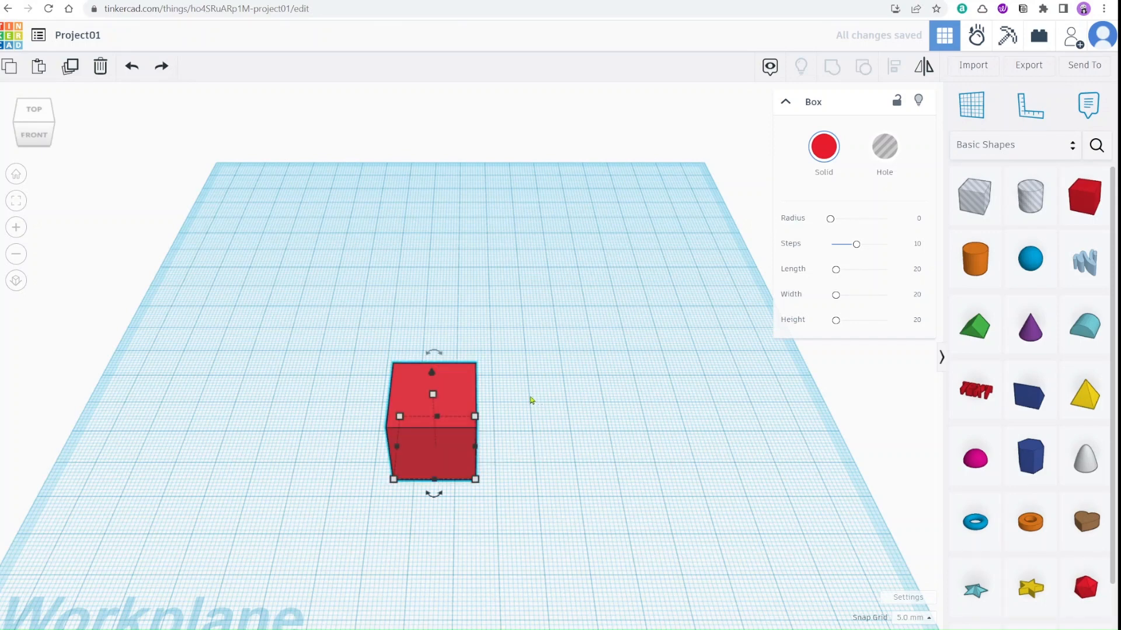
# - Scale an in-place duplicate of the box to a 10 by 10 mm base about its centre and raise it 20 mm
pyautogui.click(530, 400)
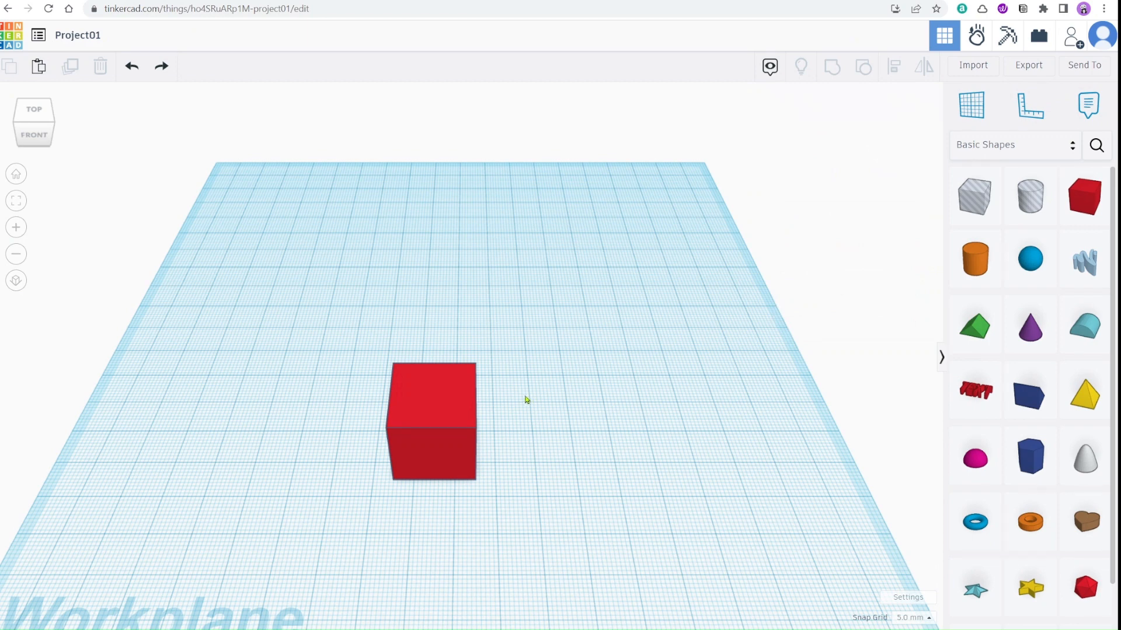
pyautogui.click(469, 409)
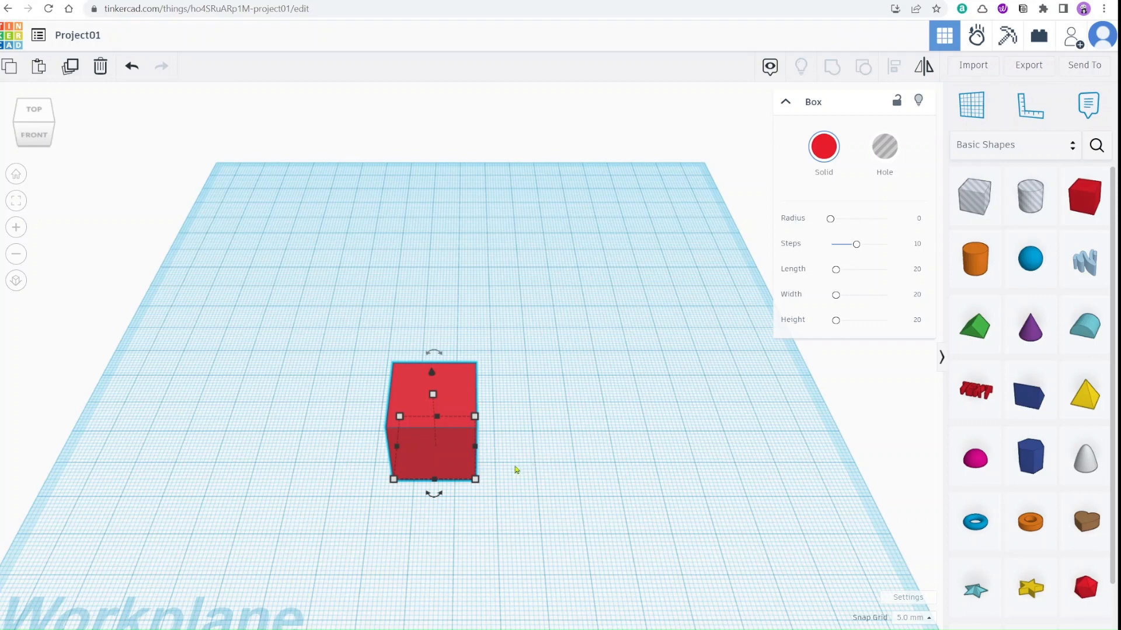
pyautogui.moveTo(476, 482); pyautogui.dragTo(464, 468)
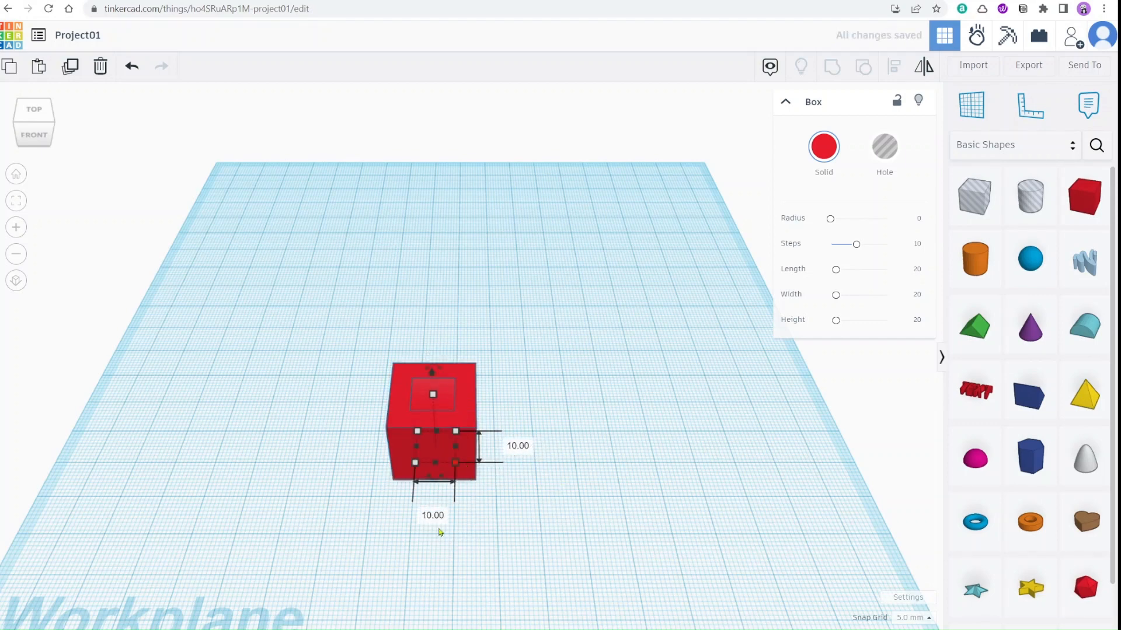
pyautogui.moveTo(434, 376); pyautogui.dragTo(435, 313)
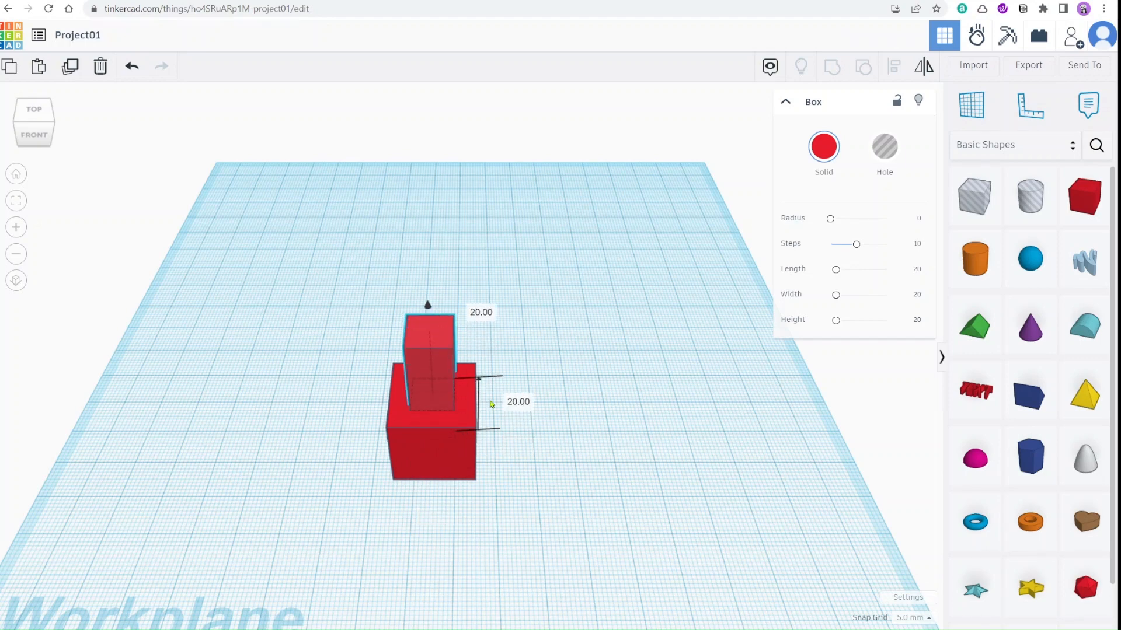
pyautogui.click(565, 358)
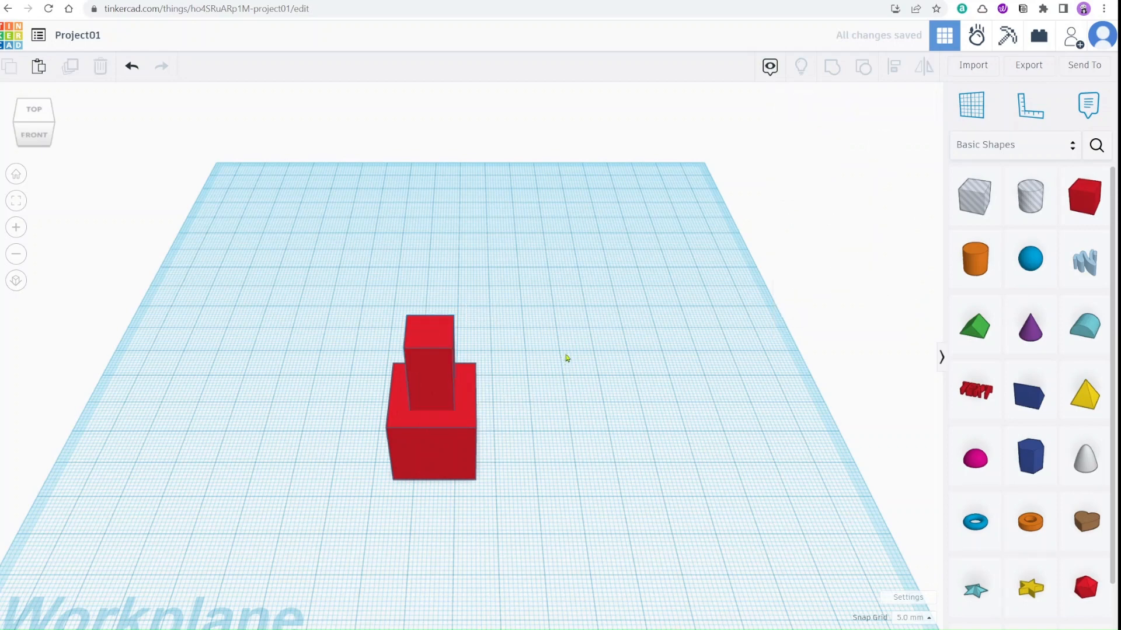
pyautogui.moveTo(510, 383); pyautogui.dragTo(502, 372, button='right')
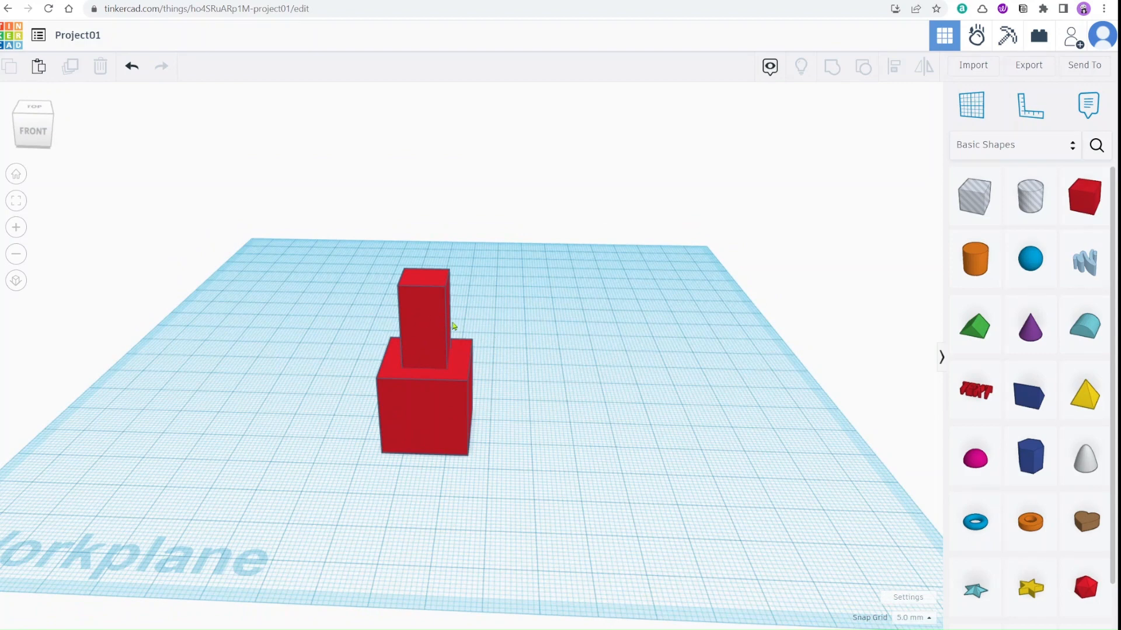
# - Undo the duplicate's changes and the box's move, back to its original place on the workplane's left side
pyautogui.hotkey('ctrl', 'z')
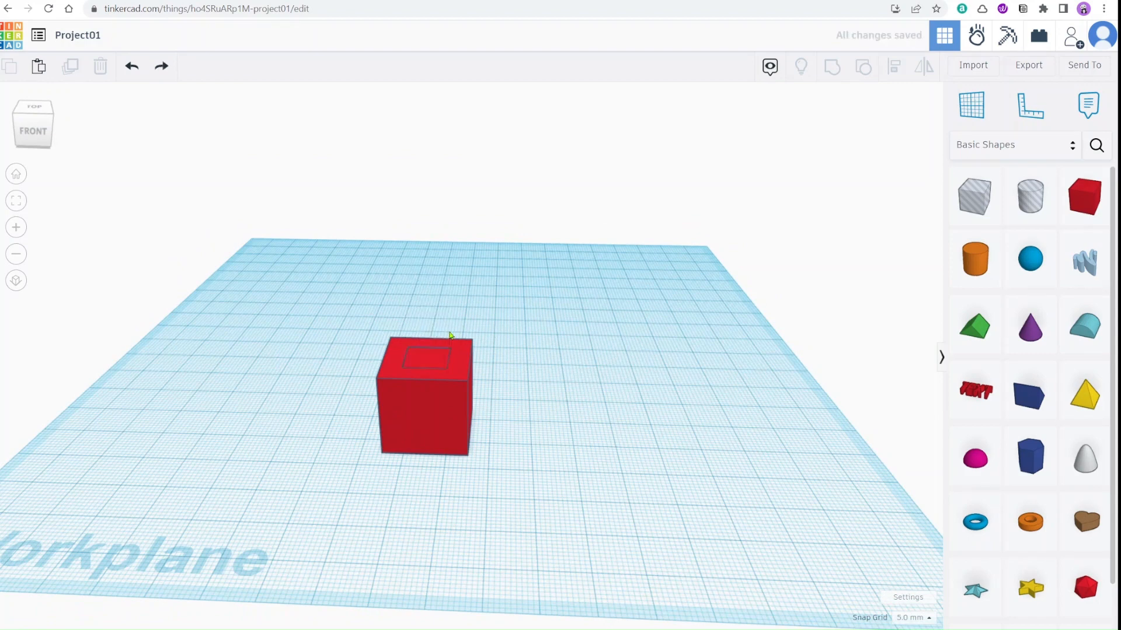
pyautogui.hotkey('ctrl', 'z')
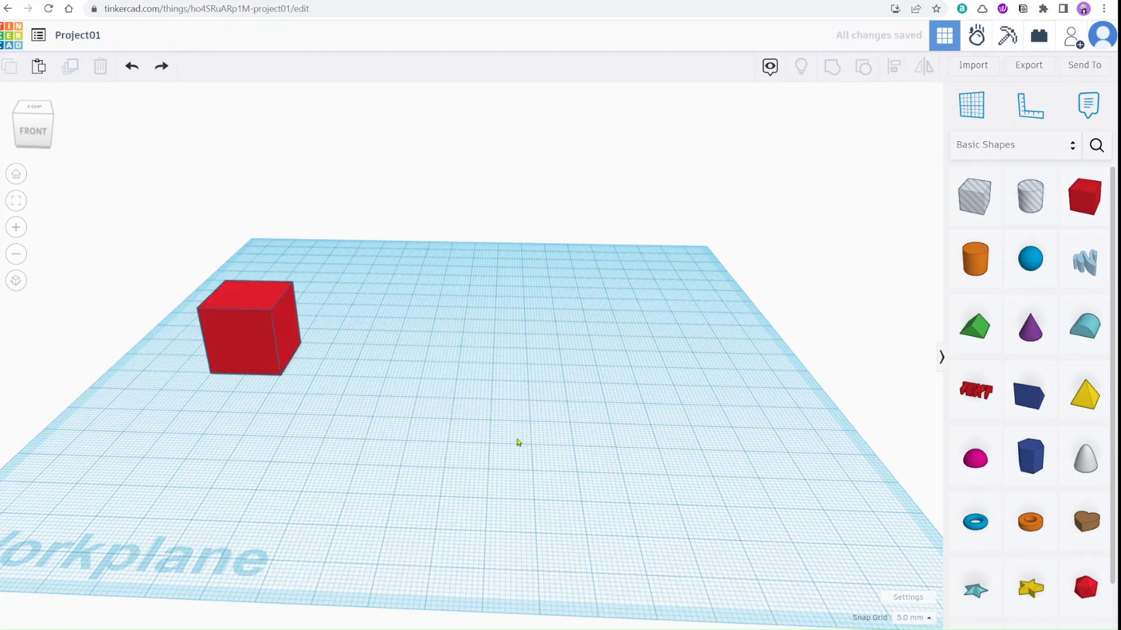
pyautogui.hotkey('ctrl', 'z')
pyautogui.hotkey('ctrl', 'z')
# - Move the box 50 mm to the right and 50 mm toward the front of the workplane
pyautogui.moveTo(244, 341); pyautogui.dragTo(396, 458)
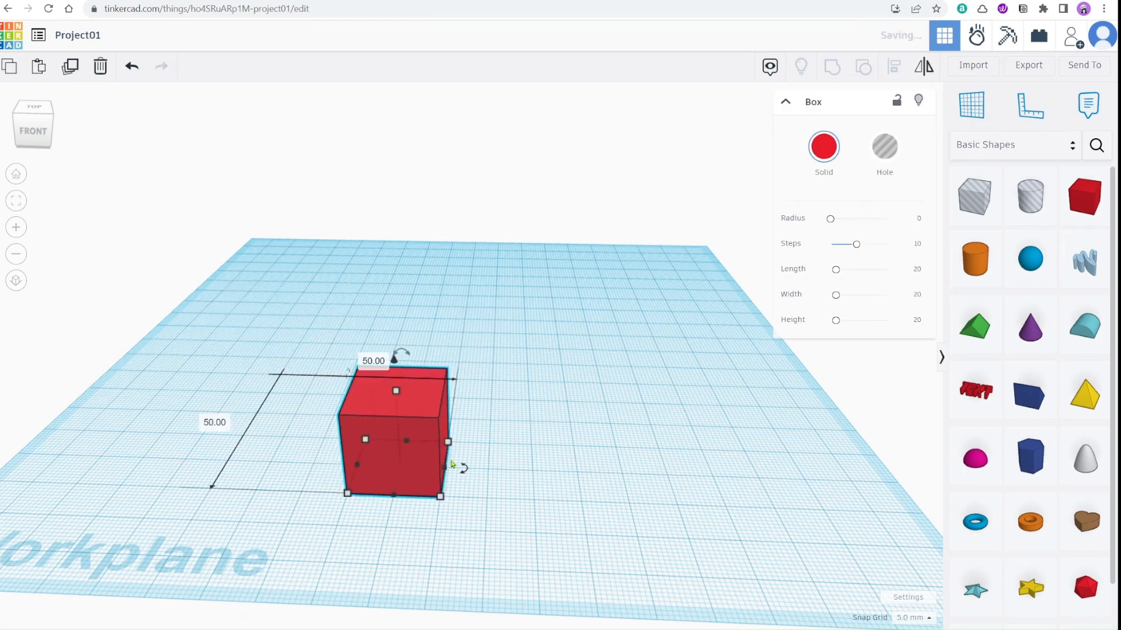
pyautogui.scroll(4, 488, 553)
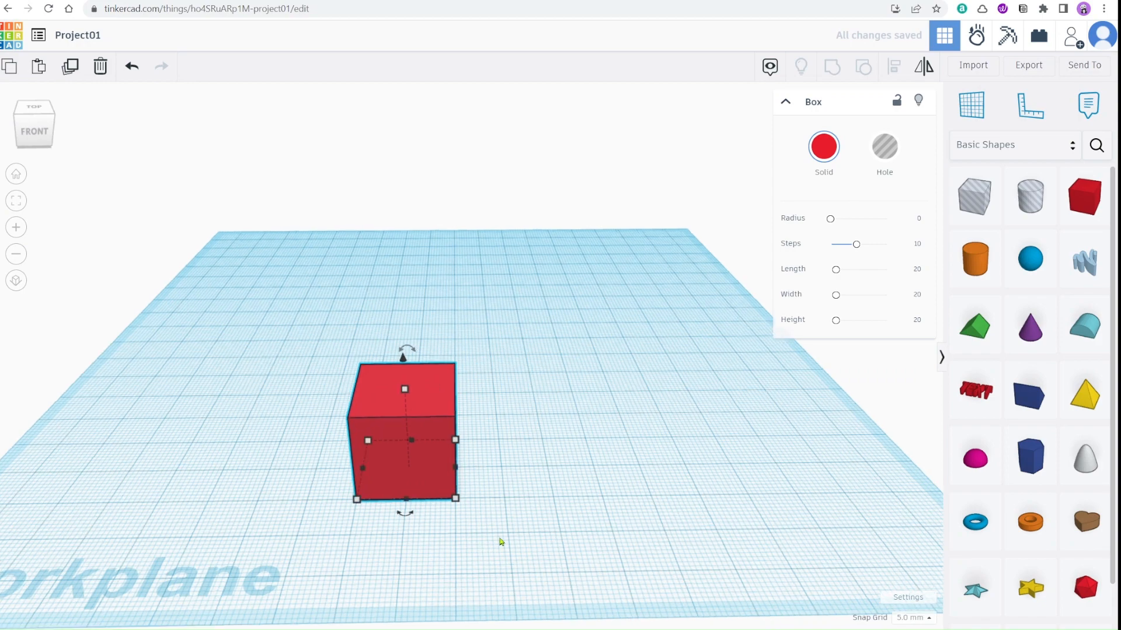
pyautogui.scroll(4, 508, 520)
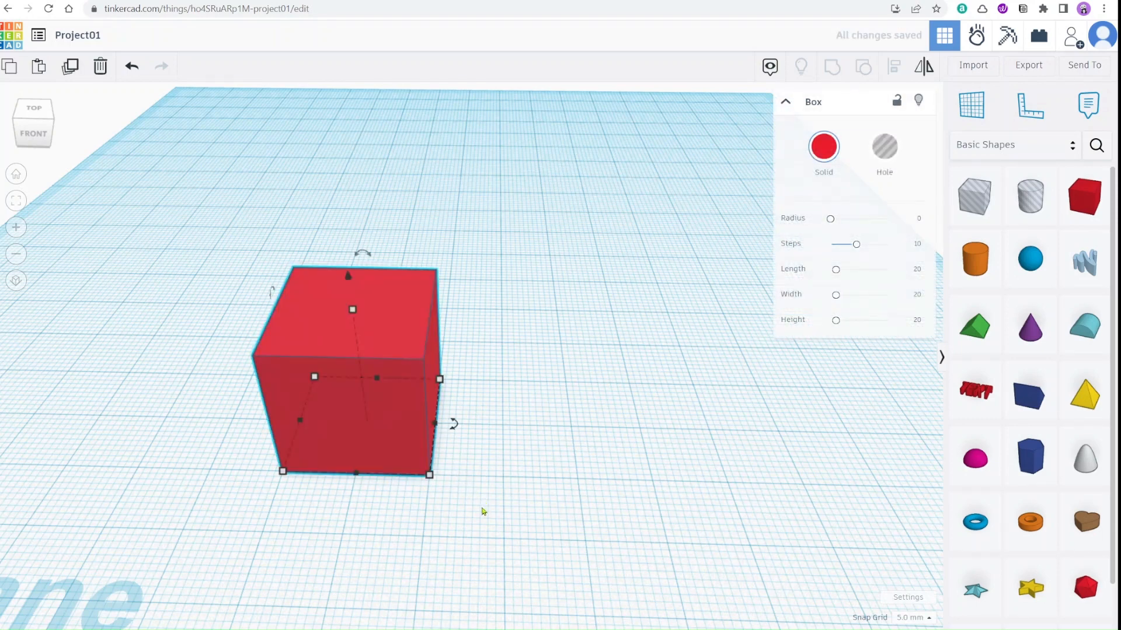
# - Scale an in-place duplicate of the box to a 10 by 10 mm base about its centre and raise it 20 mm
pyautogui.click(430, 474)
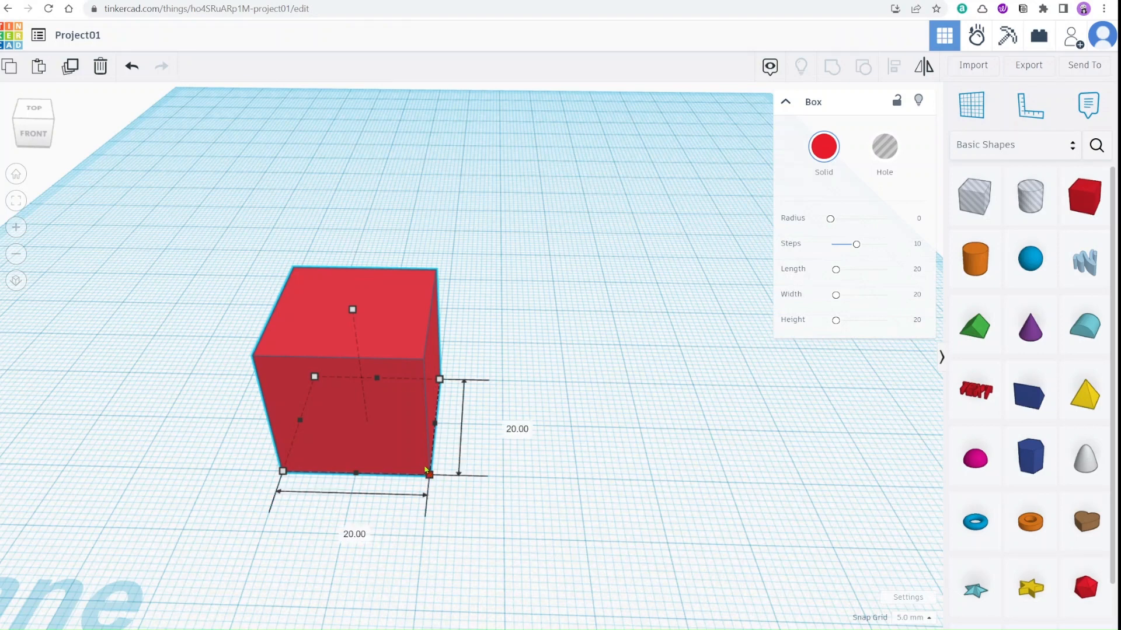
pyautogui.moveTo(418, 460); pyautogui.dragTo(413, 459)
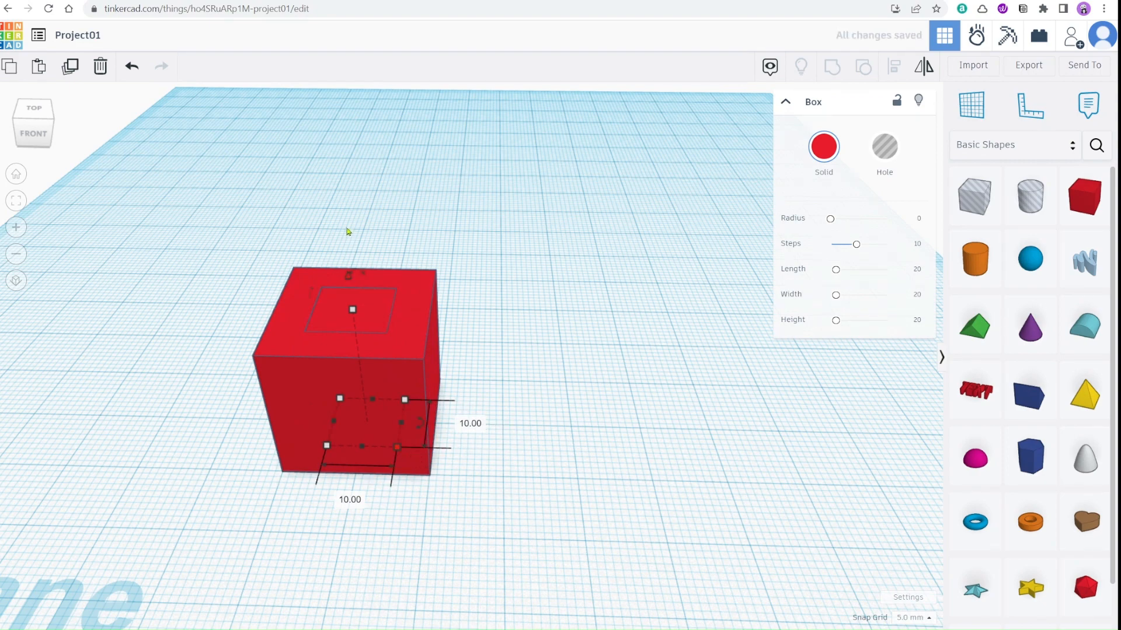
pyautogui.moveTo(347, 232); pyautogui.dragTo(328, 102)
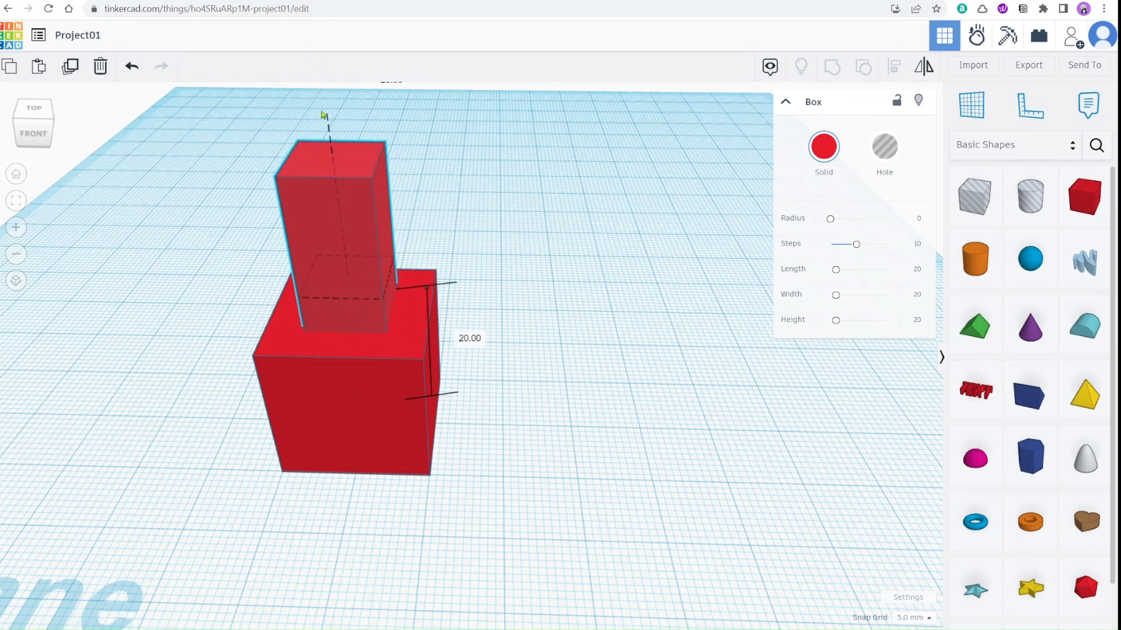
pyautogui.moveTo(325, 121); pyautogui.dragTo(326, 120)
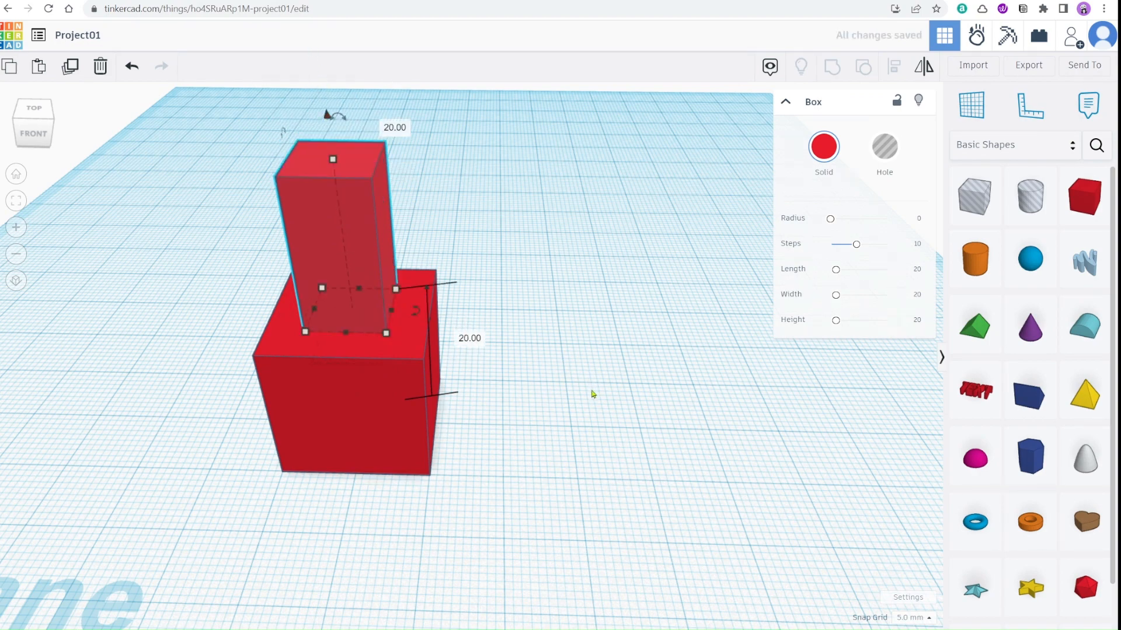
# - Repeat the scaled and raised duplicate several times to build a tapering tower on the box
pyautogui.scroll(-2, 593, 395)
pyautogui.scroll(-4, 593, 403)
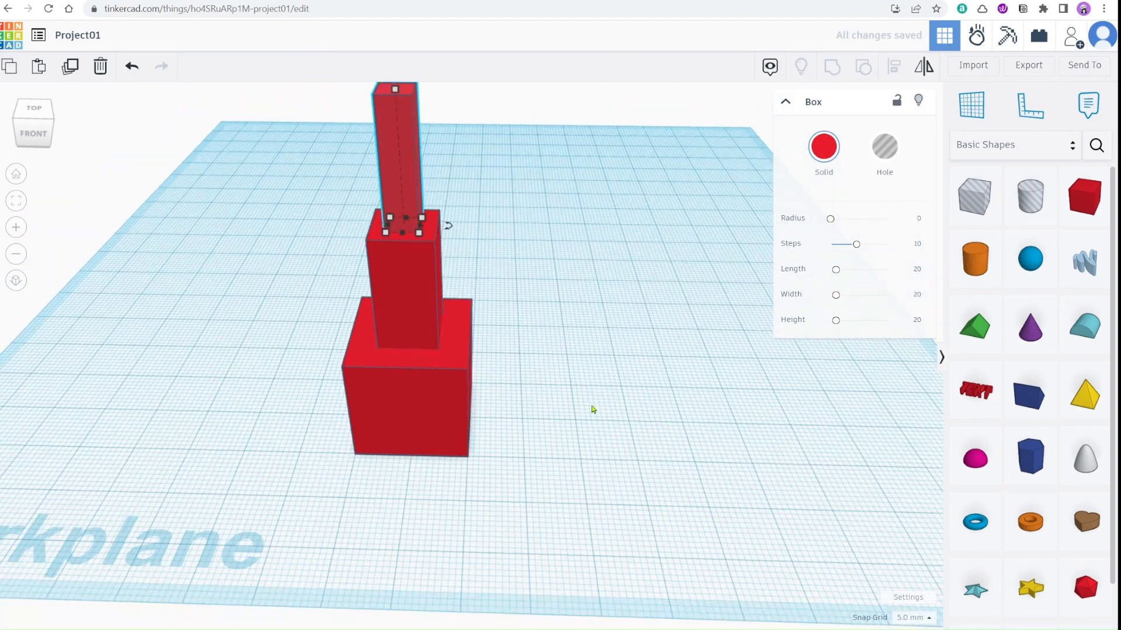
pyautogui.scroll(-2, 592, 409)
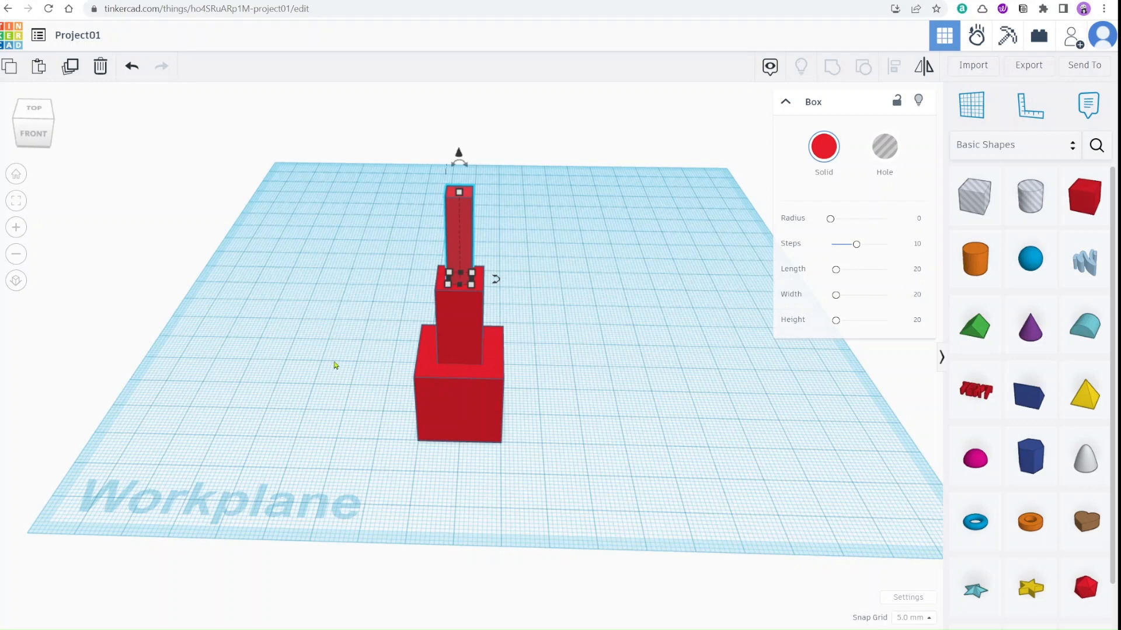
pyautogui.hotkey('ctrl', 'Up')
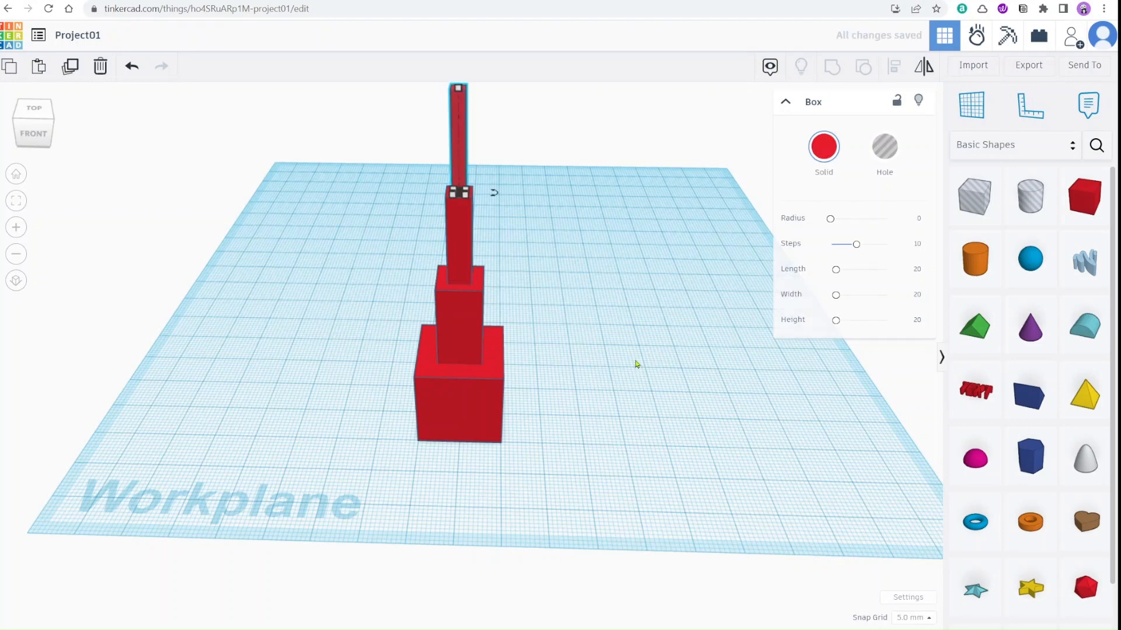
pyautogui.scroll(-1, 636, 364)
pyautogui.moveTo(635, 370); pyautogui.dragTo(604, 402, button='right')
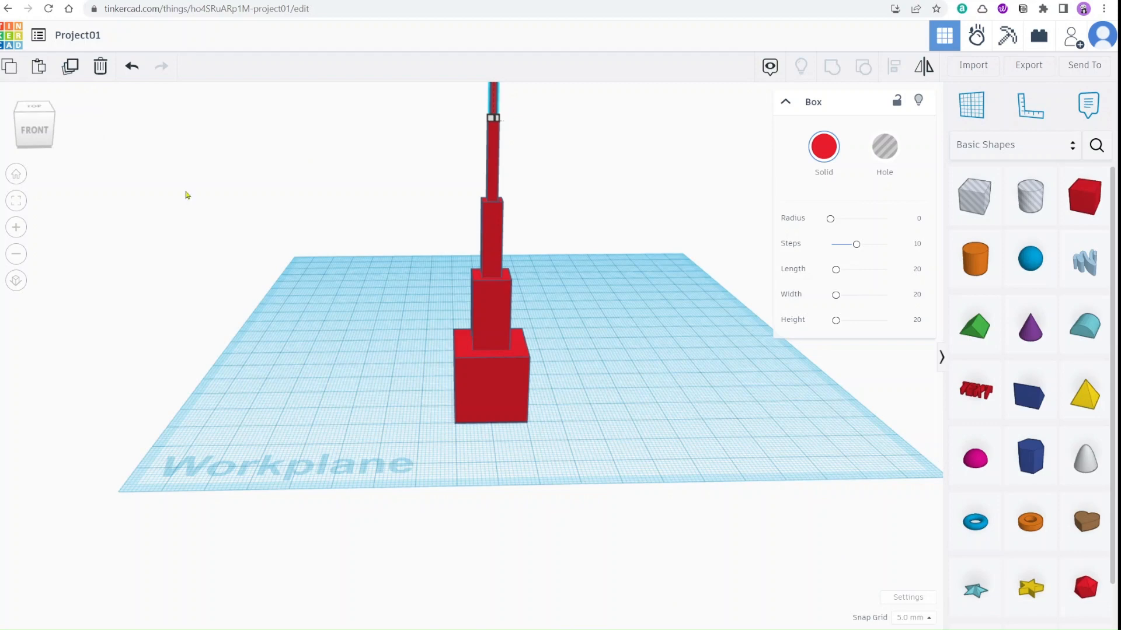
# - Undo all the tower duplicates and the box's move, back to the single box on the workplane's left side
pyautogui.click(69, 77)
pyautogui.hotkey('ctrl', 'z')
pyautogui.hotkey('ctrl', 'z')
pyautogui.hotkey('ctrl', 'z')
pyautogui.hotkey('ctrl', 'z')
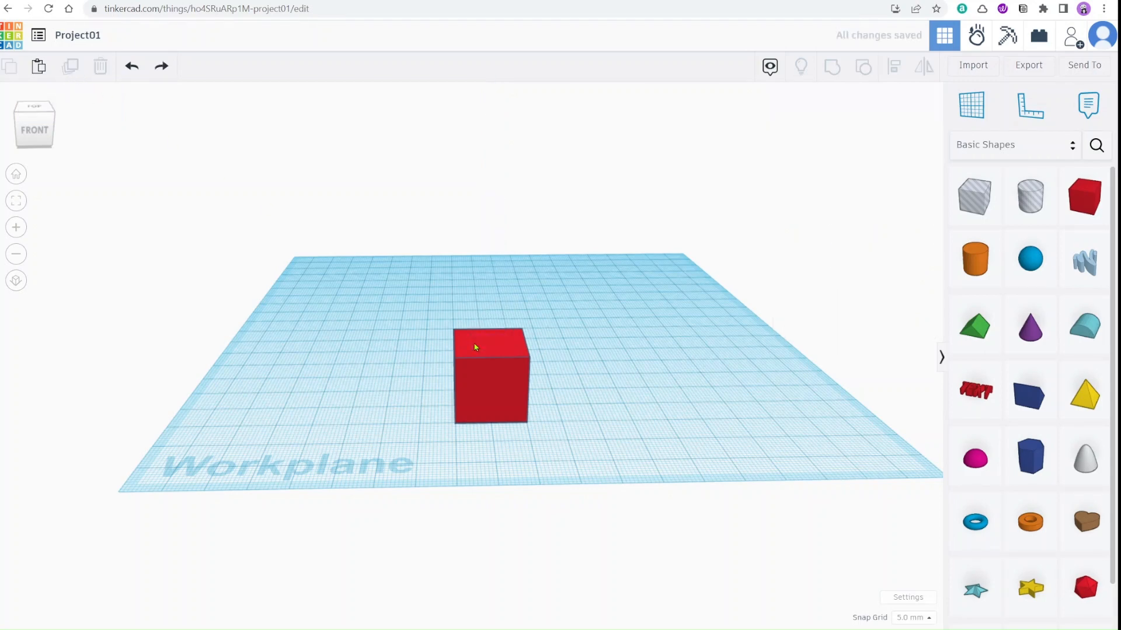
pyautogui.hotkey('ctrl', 'z')
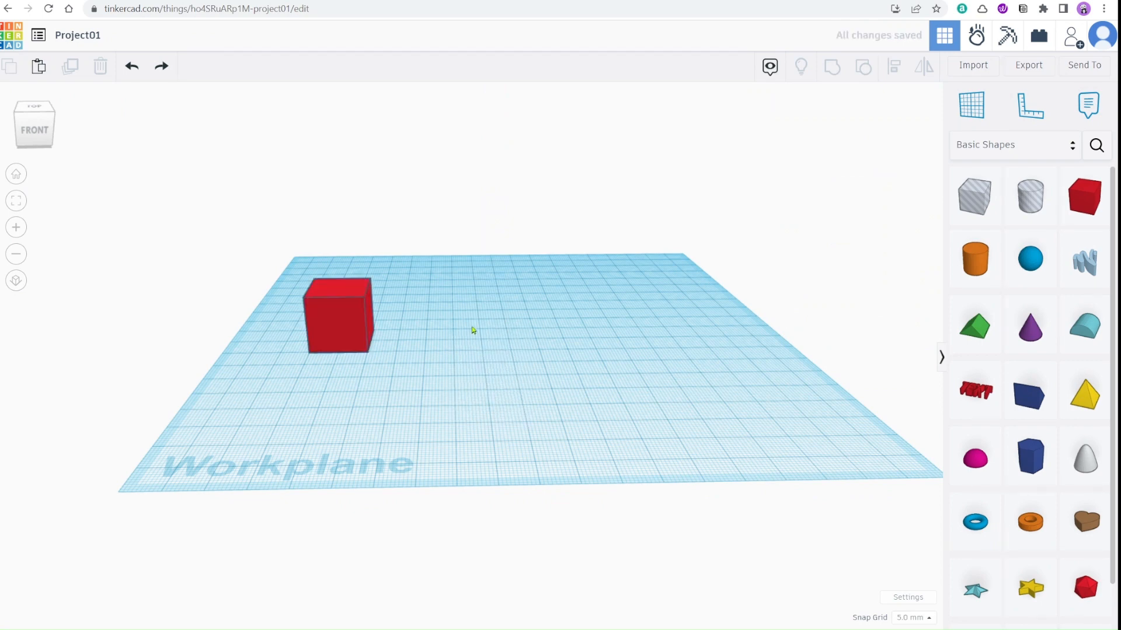
# - Move the box 35 mm to the right and 30 mm toward the front of the workplane
pyautogui.moveTo(467, 315); pyautogui.dragTo(460, 350, button='right')
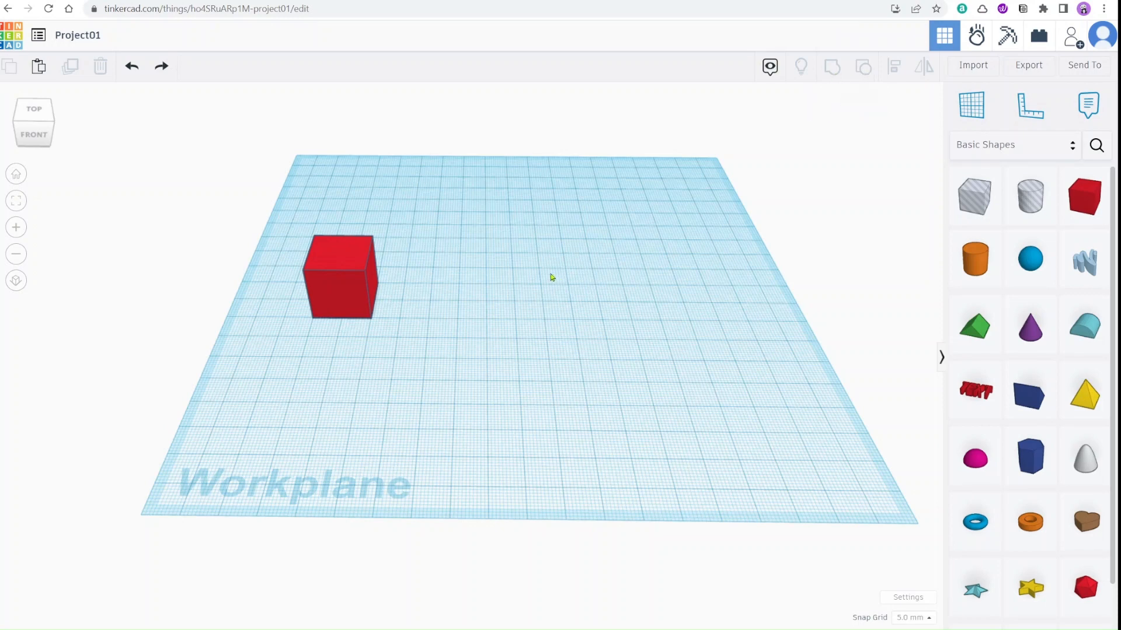
pyautogui.scroll(1, 519, 277)
pyautogui.scroll(3, 446, 280)
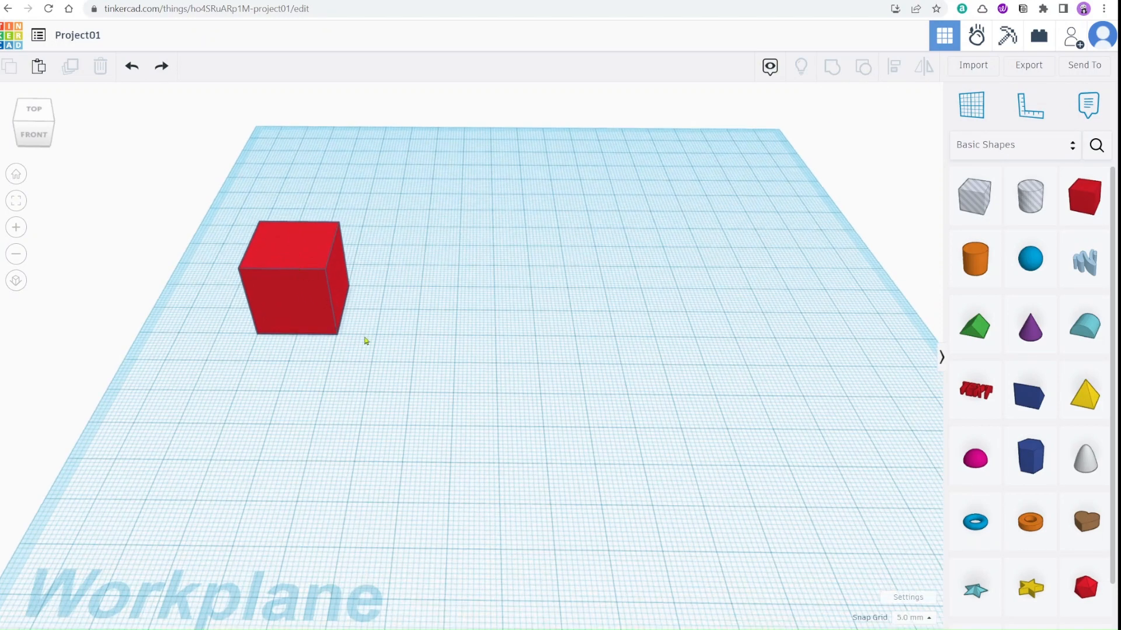
pyautogui.moveTo(312, 279); pyautogui.dragTo(442, 413)
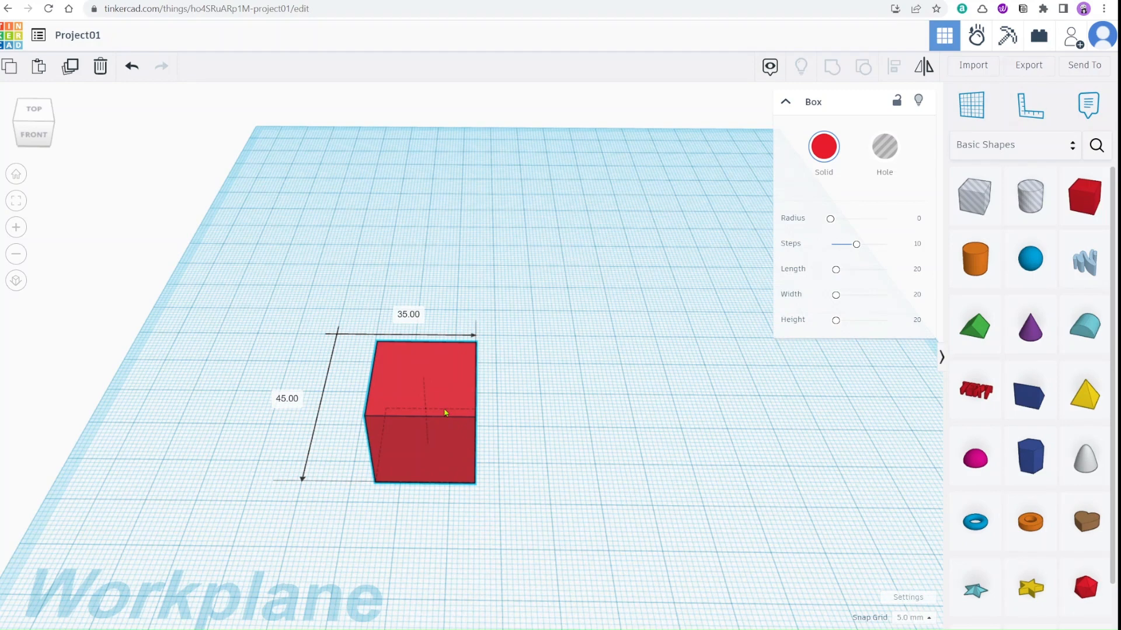
pyautogui.click(283, 400)
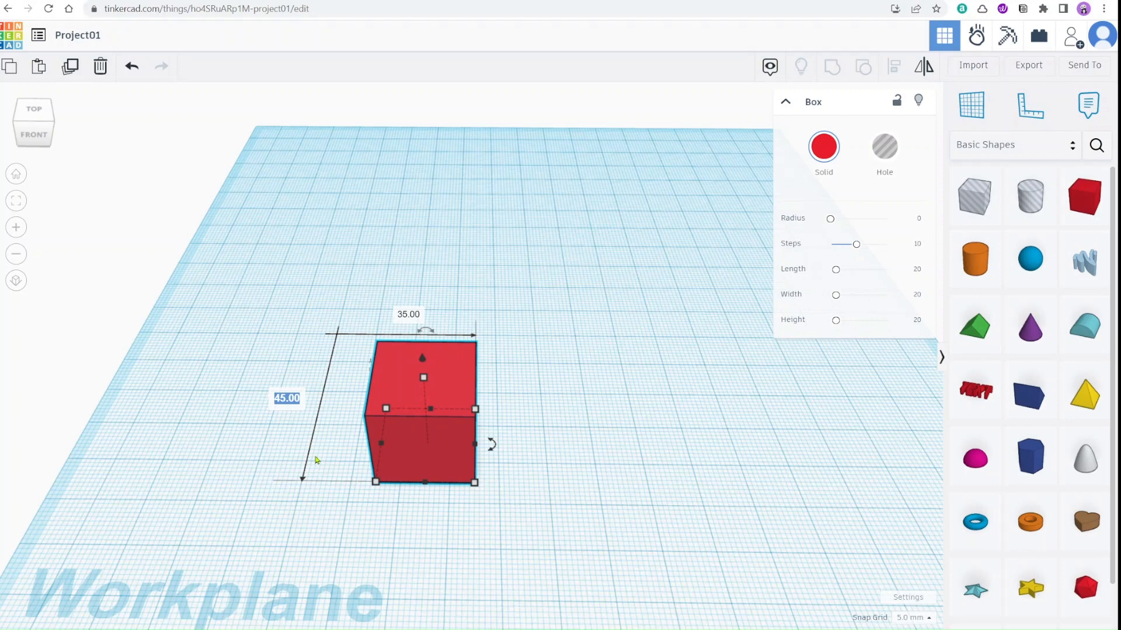
pyautogui.write('30')
pyautogui.press('Return')
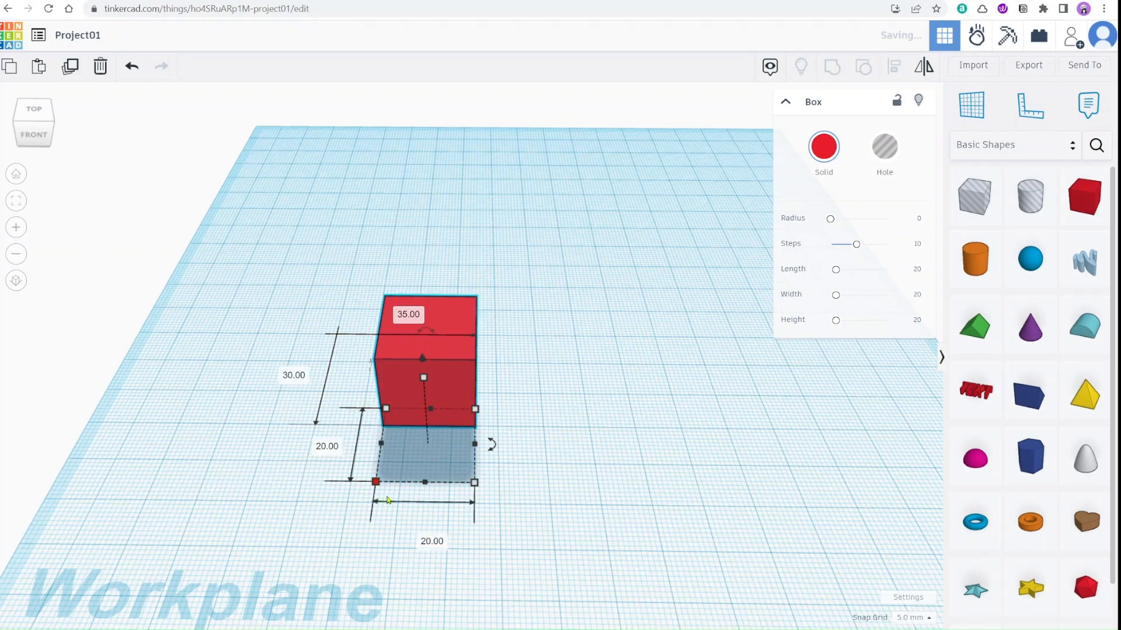
# - Move the box 20 mm to the left and 20 mm toward the back of the workplane
pyautogui.click(483, 442)
pyautogui.moveTo(476, 428)
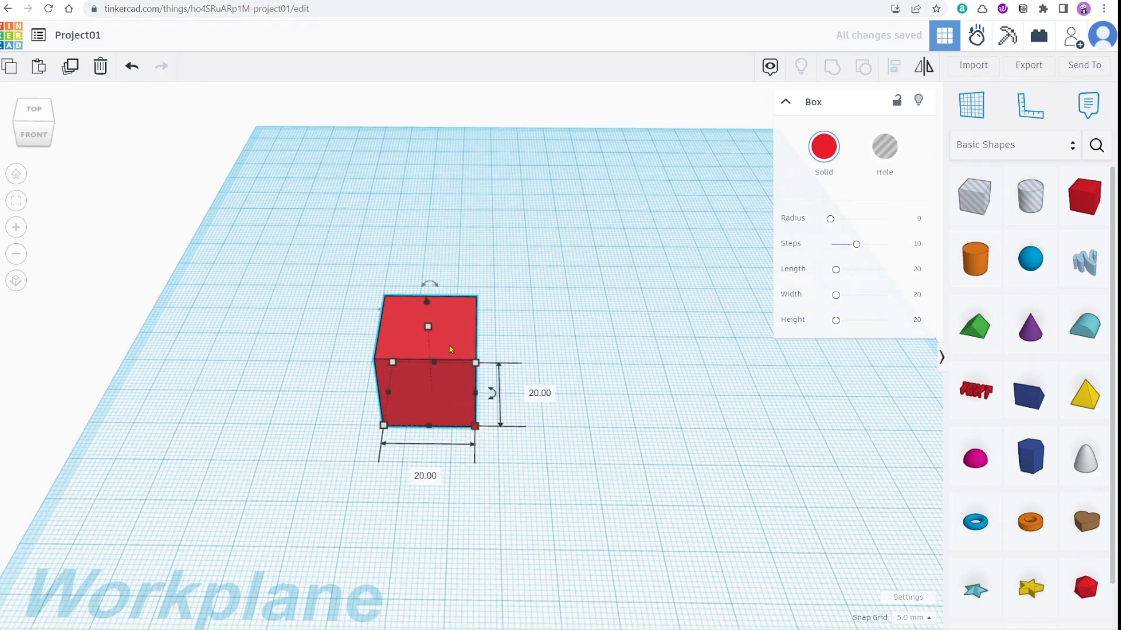
pyautogui.moveTo(449, 349); pyautogui.dragTo(358, 352)
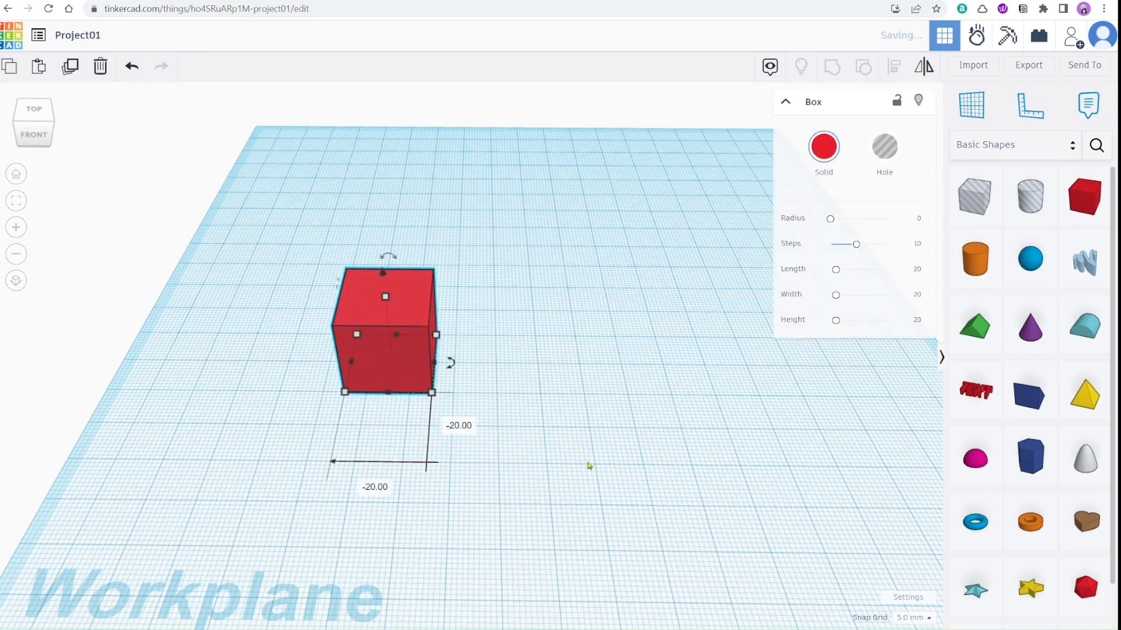
# - Delete the box and place a new solid box left of the workplane's centre
pyautogui.press('Delete')
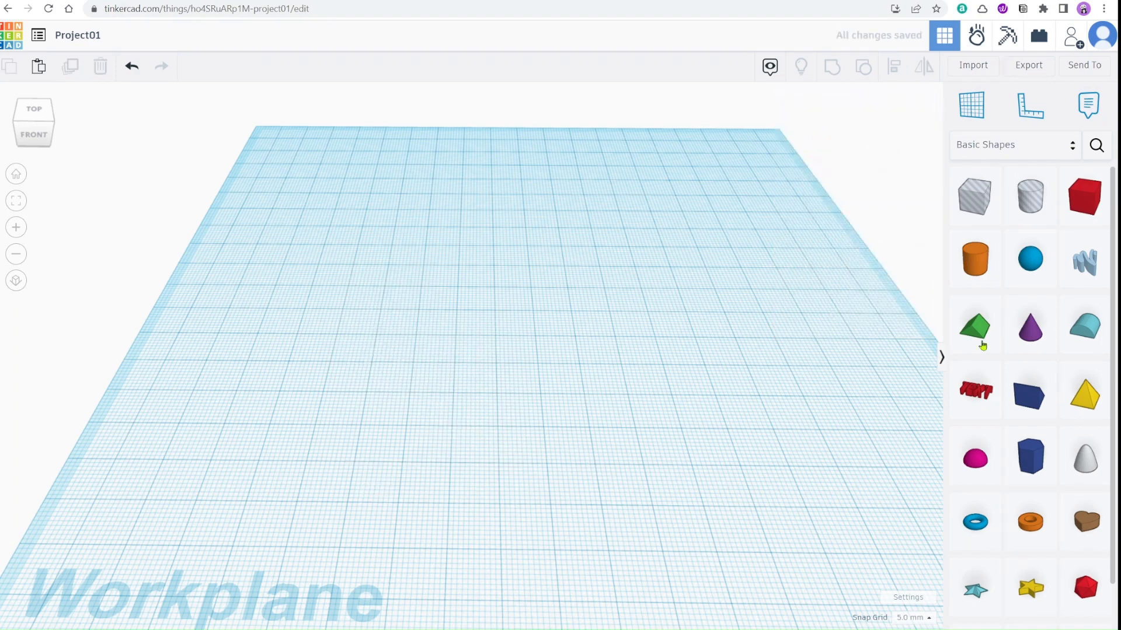
pyautogui.moveTo(1085, 196); pyautogui.dragTo(409, 403)
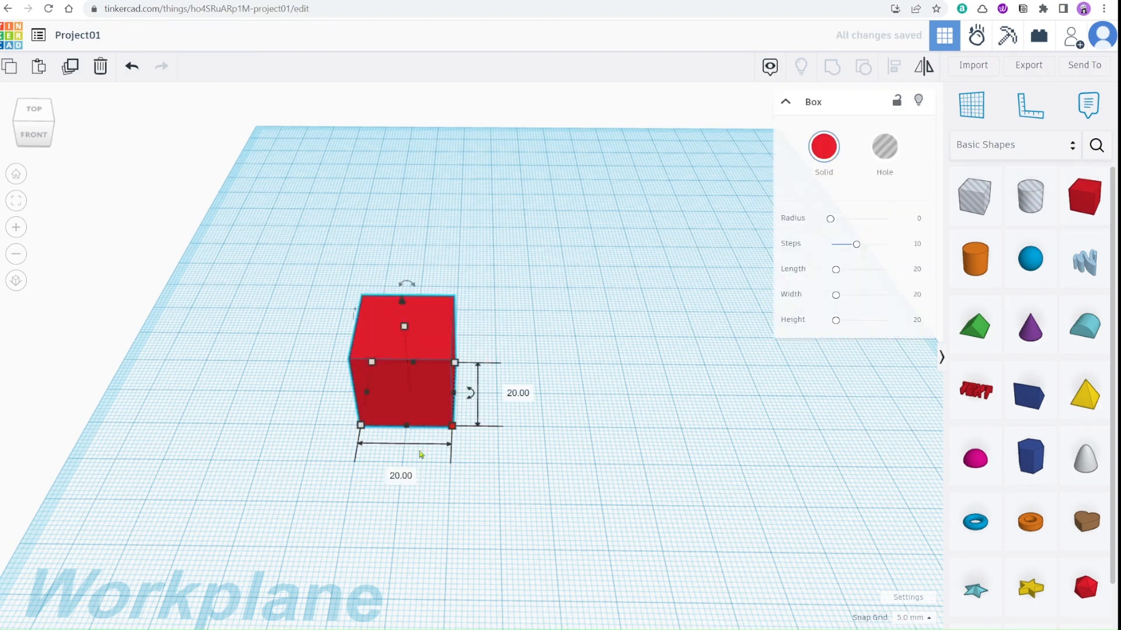
# - Set the new box's base to 50 mm wide and 30 mm deep
pyautogui.click(395, 474)
pyautogui.write('50')
pyautogui.press('Return')
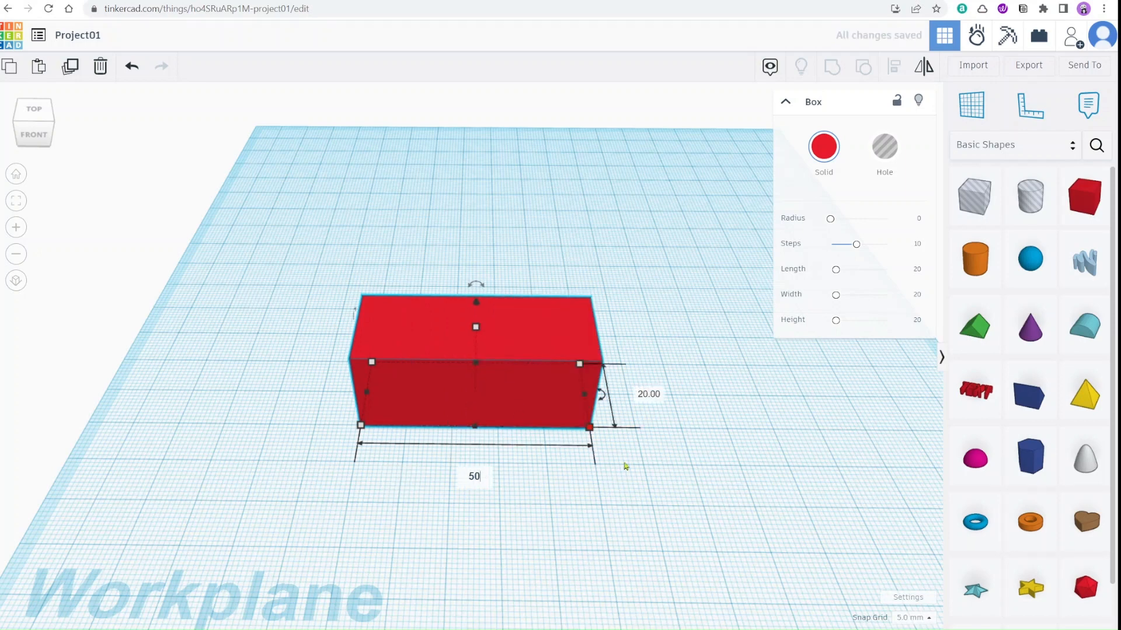
pyautogui.click(643, 395)
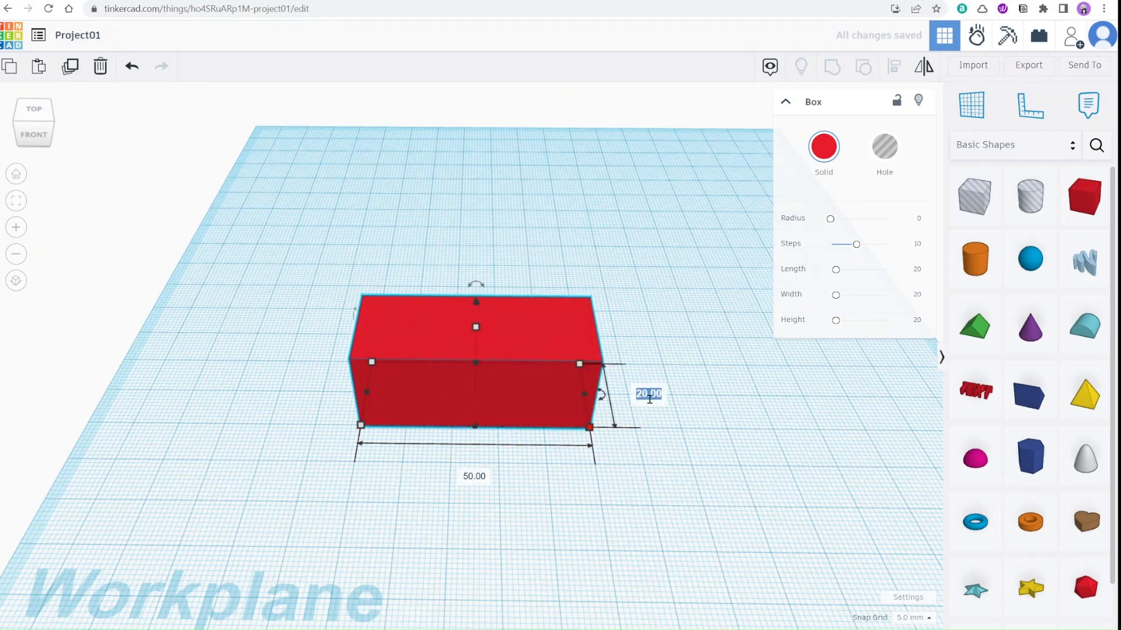
pyautogui.write('30')
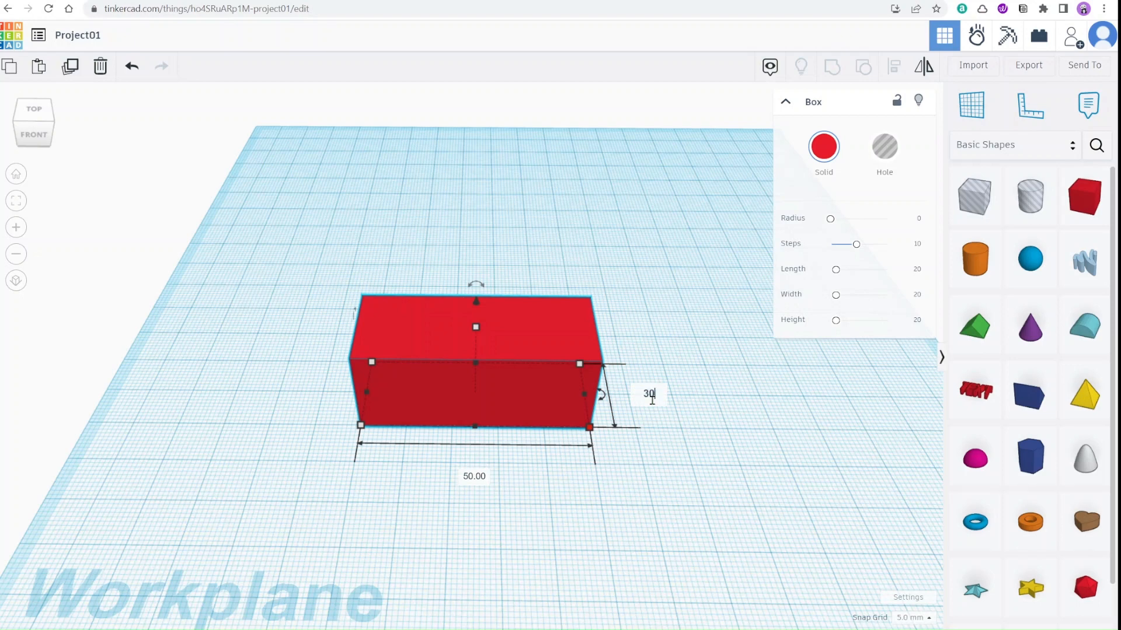
pyautogui.press('Return')
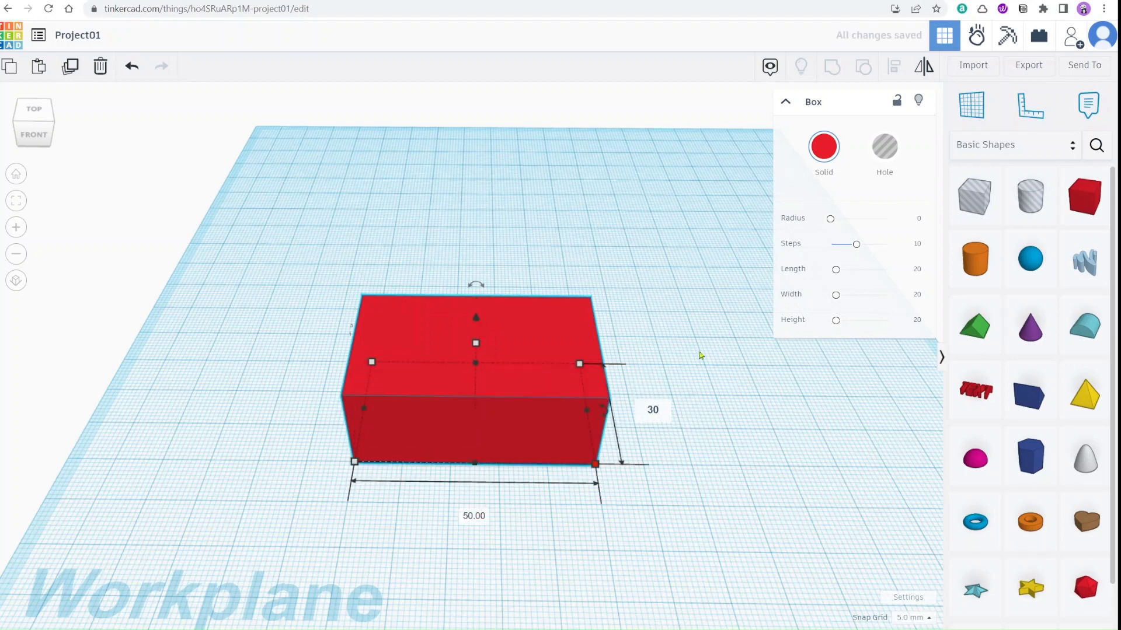
pyautogui.click(670, 395)
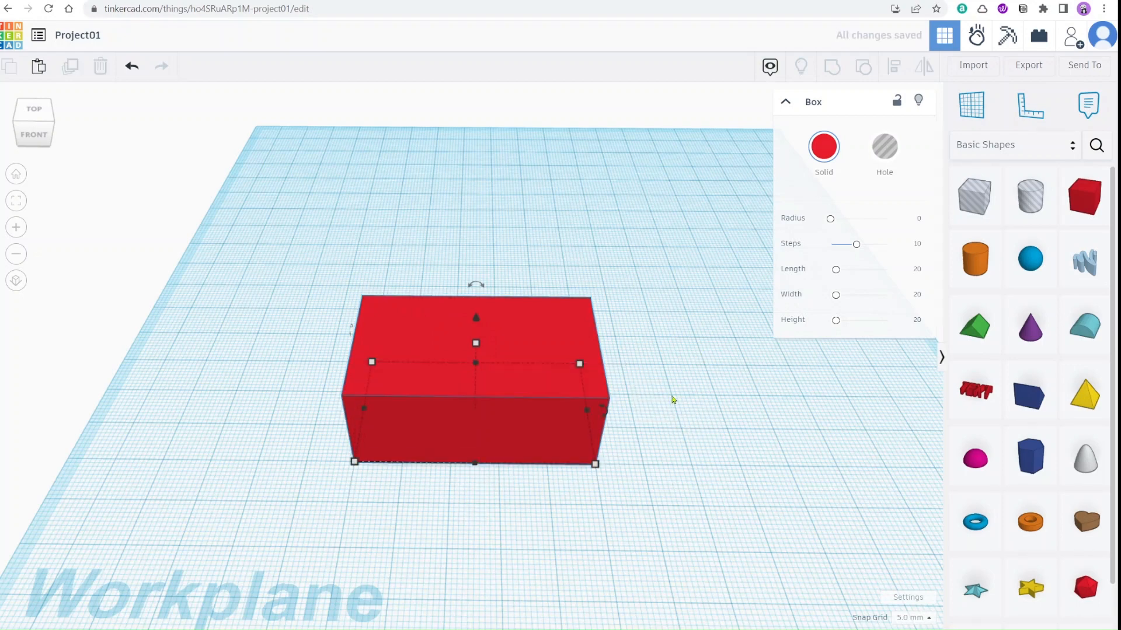
# - Move the box 20 mm to the left and place a solid cylinder on the workplane to its right
pyautogui.moveTo(524, 382); pyautogui.dragTo(418, 382)
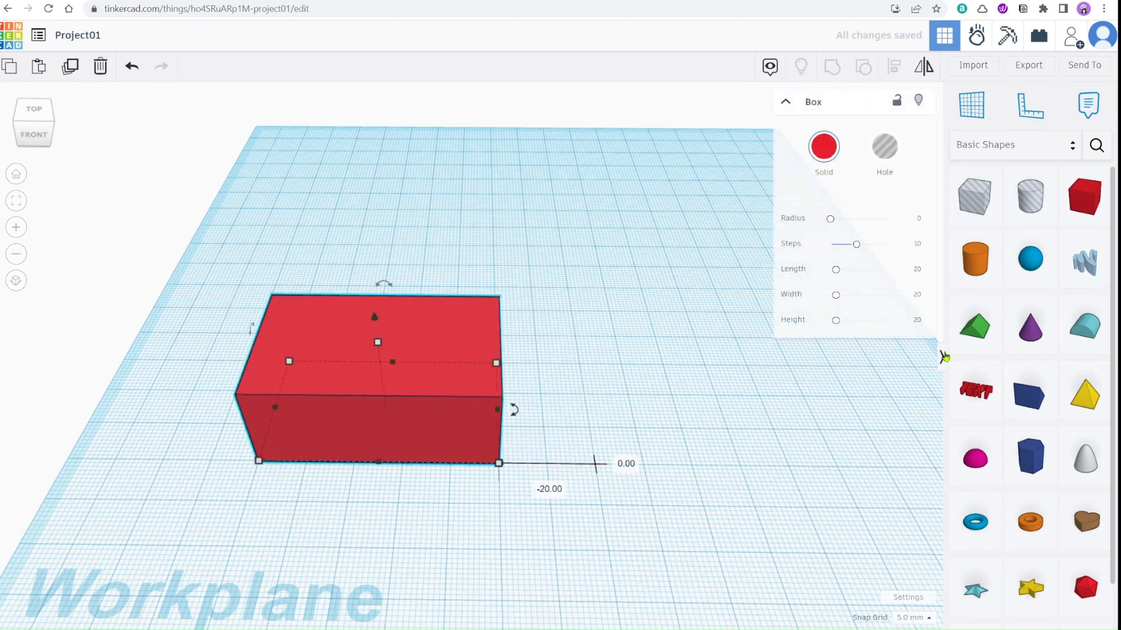
pyautogui.click(622, 374)
pyautogui.click(621, 373)
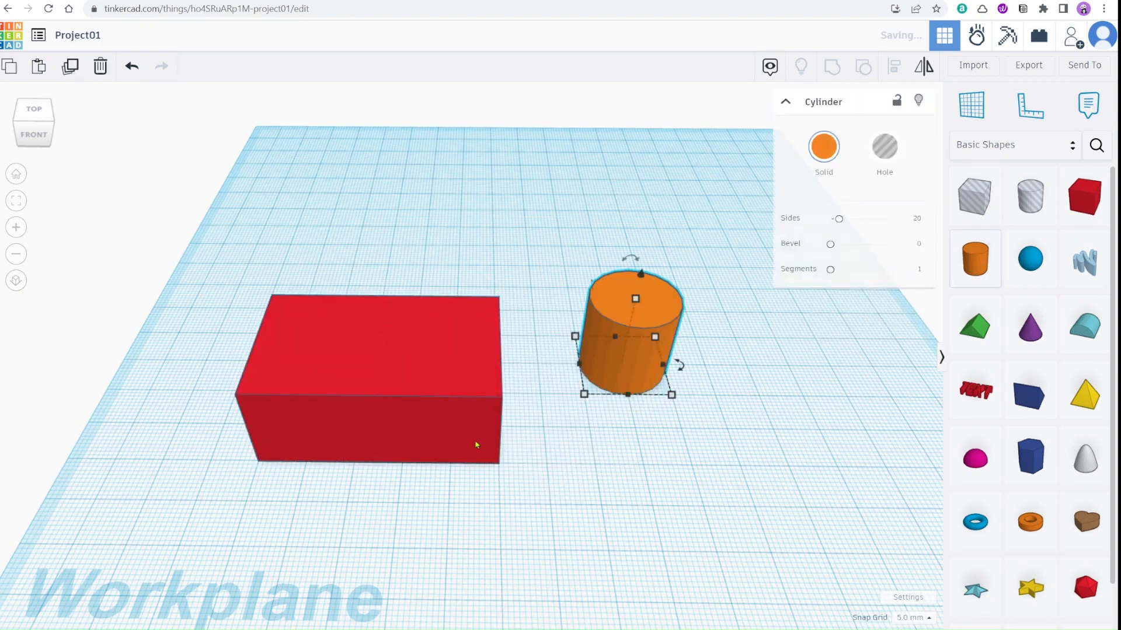
# - Check the box's base dimensions and set the cylinder's depth to 30 mm to match it
pyautogui.click(458, 430)
pyautogui.click(499, 465)
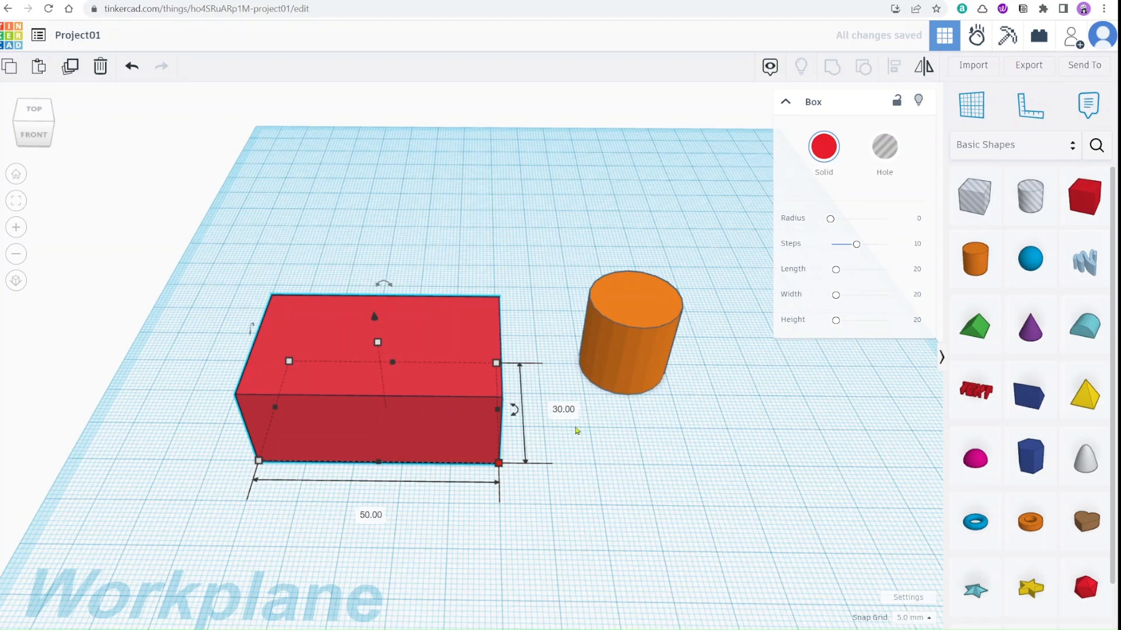
pyautogui.click(629, 359)
pyautogui.click(672, 396)
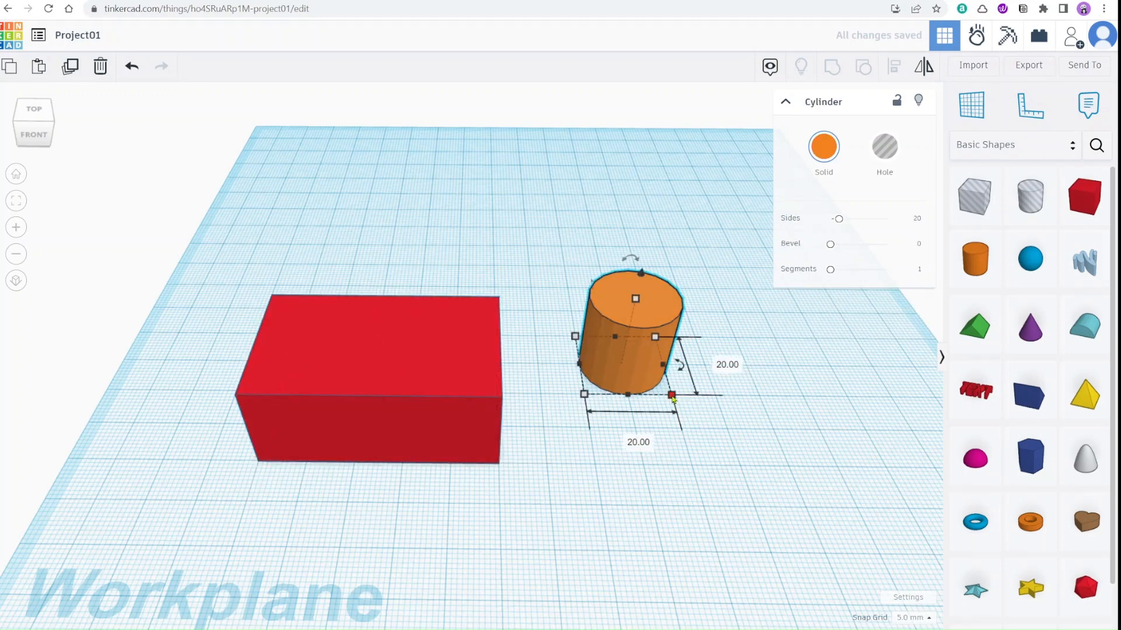
pyautogui.click(723, 369)
pyautogui.write('30')
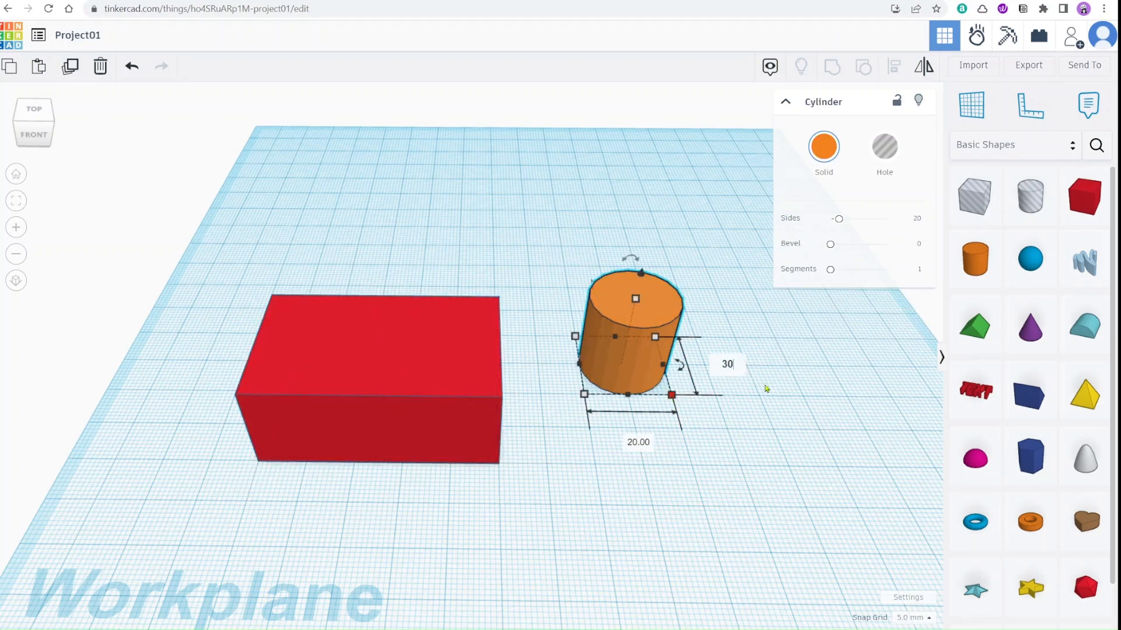
pyautogui.press('Return')
# - Move the cylinder against the box's right side, aligned with its depth, and set the cylinder's width to 30 mm
pyautogui.click(743, 438)
pyautogui.moveTo(651, 349); pyautogui.dragTo(565, 377)
pyautogui.click(568, 421)
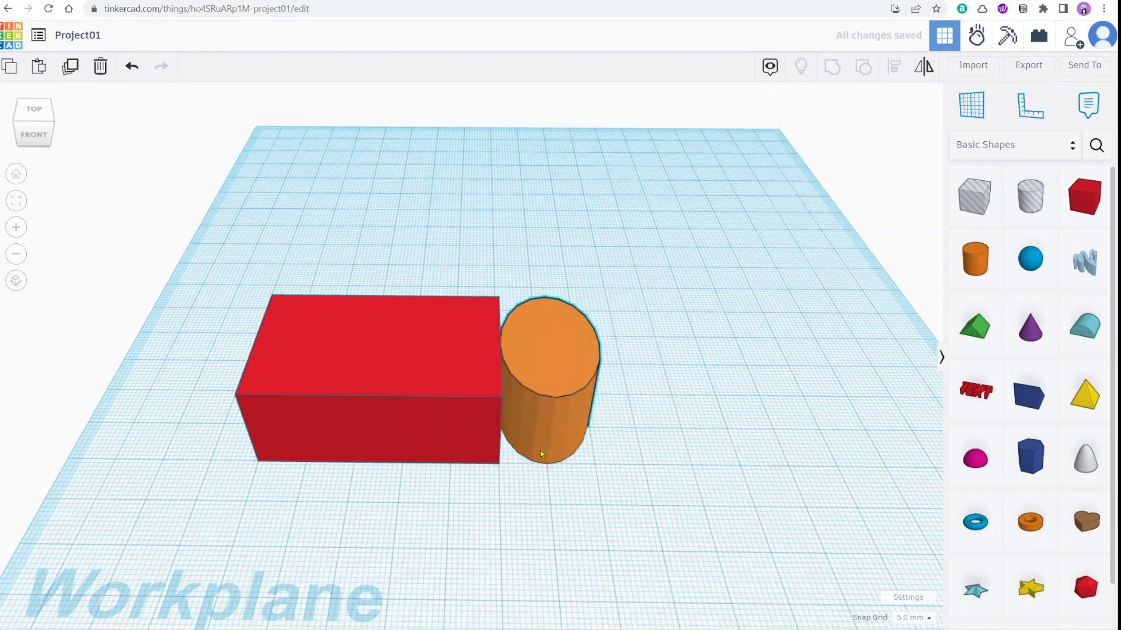
pyautogui.moveTo(596, 466); pyautogui.dragTo(618, 458)
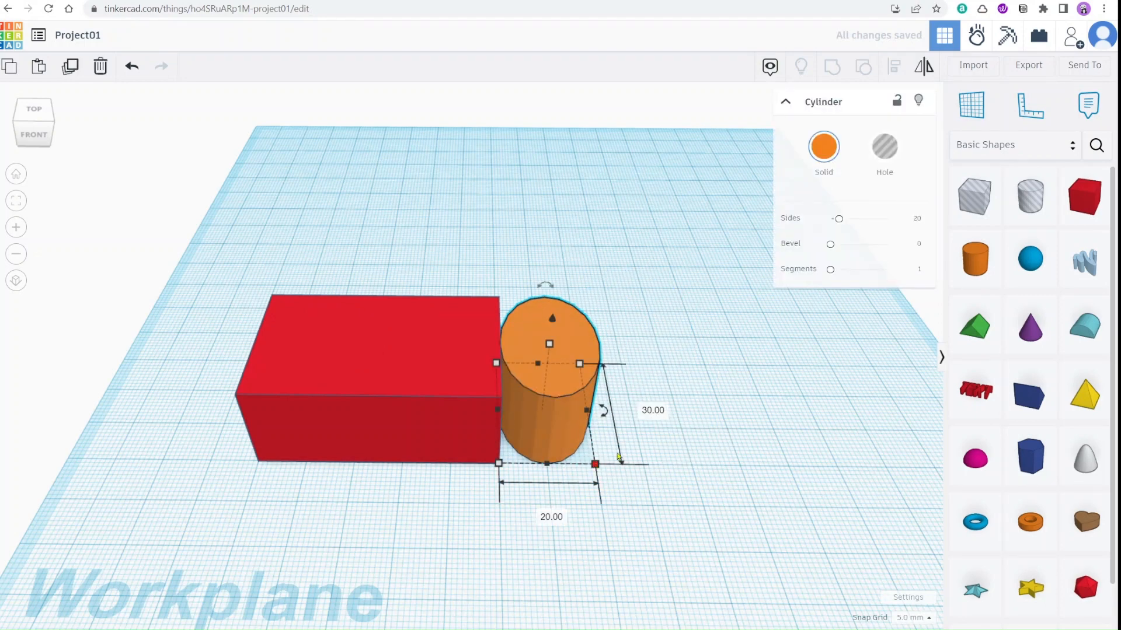
pyautogui.click(551, 517)
pyautogui.write('30')
pyautogui.press('Return')
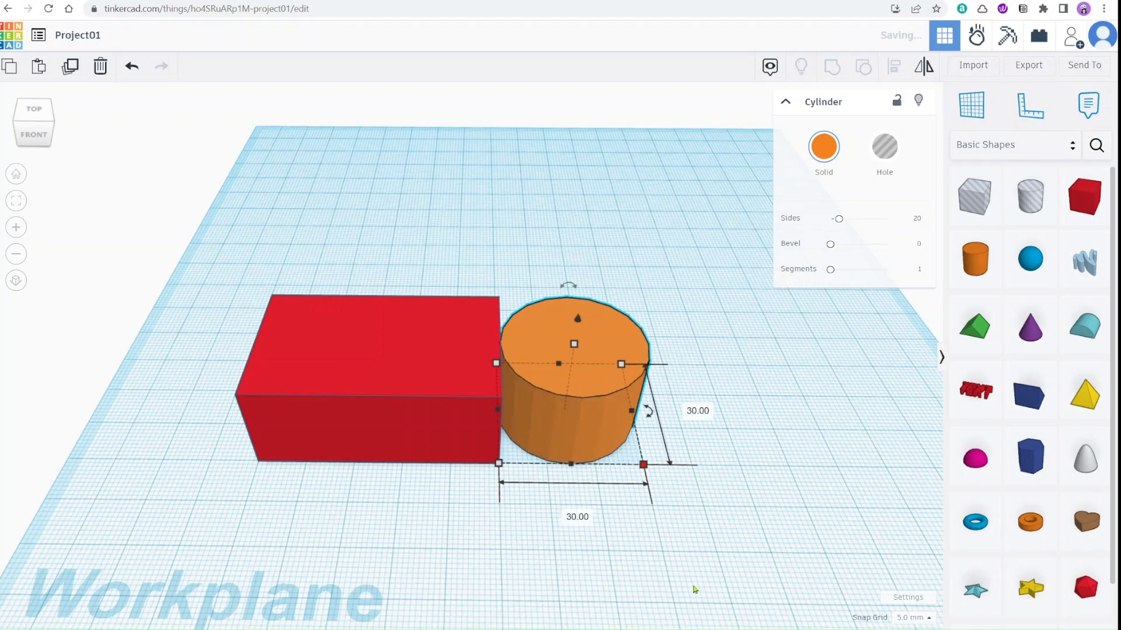
# - Move the cylinder 15 mm to the left so half of it overlaps the box and rounds its right end
pyautogui.click(703, 488)
pyautogui.moveTo(566, 506); pyautogui.dragTo(567, 533, button='right')
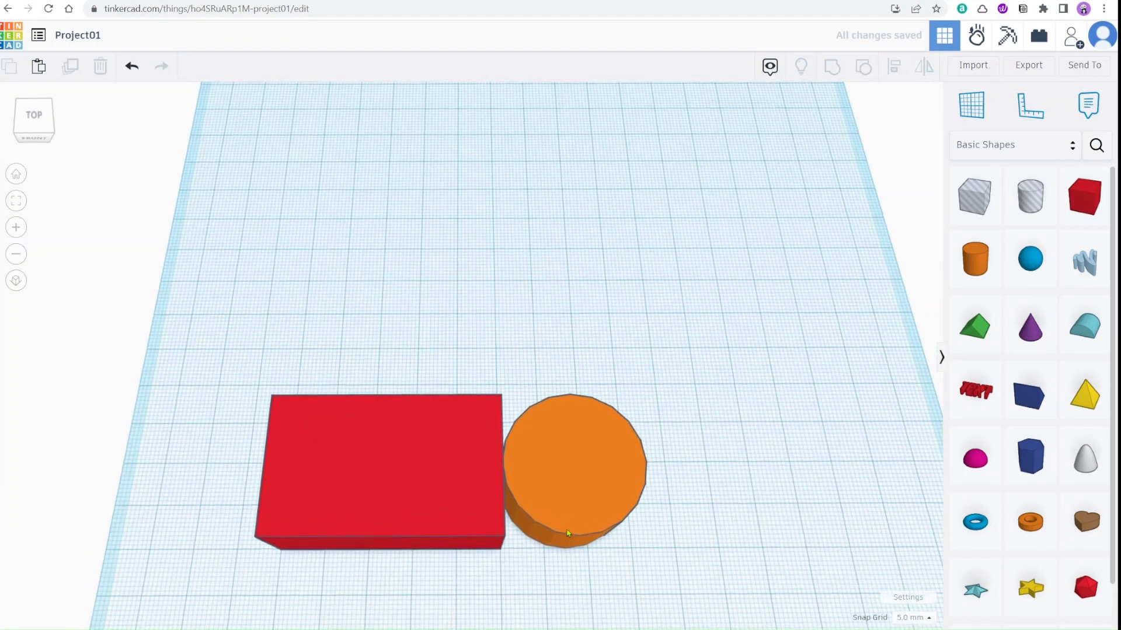
pyautogui.moveTo(555, 502); pyautogui.dragTo(497, 503)
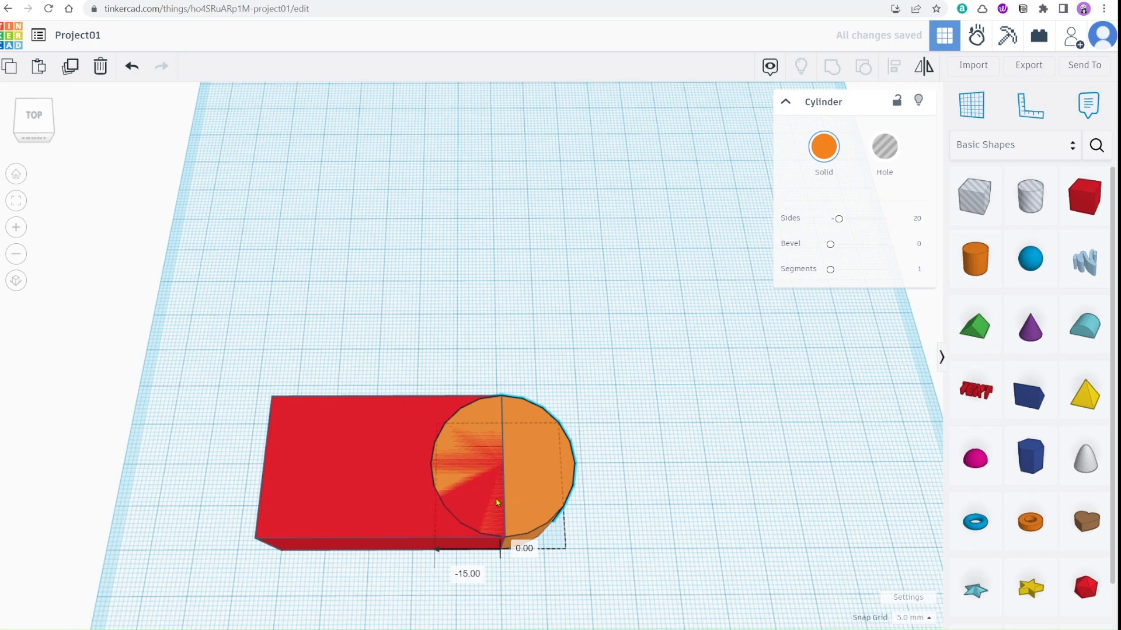
pyautogui.click(814, 411)
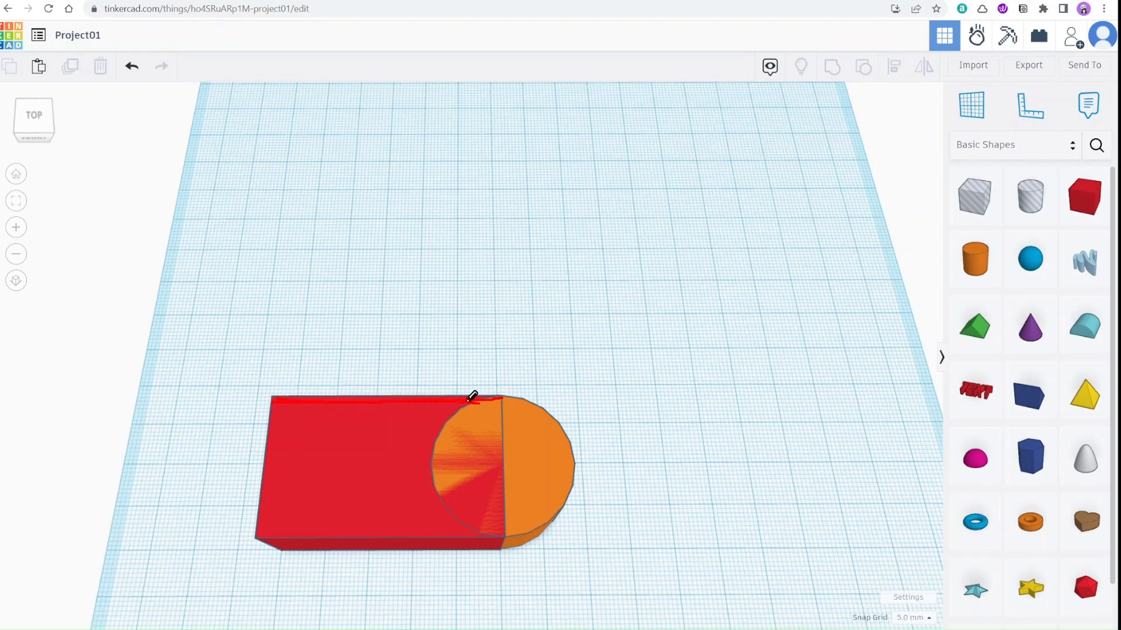
pyautogui.moveTo(506, 401)
pyautogui.mouseDown()
pyautogui.moveTo(541, 397)
pyautogui.moveTo(571, 447)
pyautogui.moveTo(574, 488)
pyautogui.moveTo(549, 516)
pyautogui.moveTo(515, 532)
pyautogui.moveTo(383, 530)
pyautogui.mouseUp()
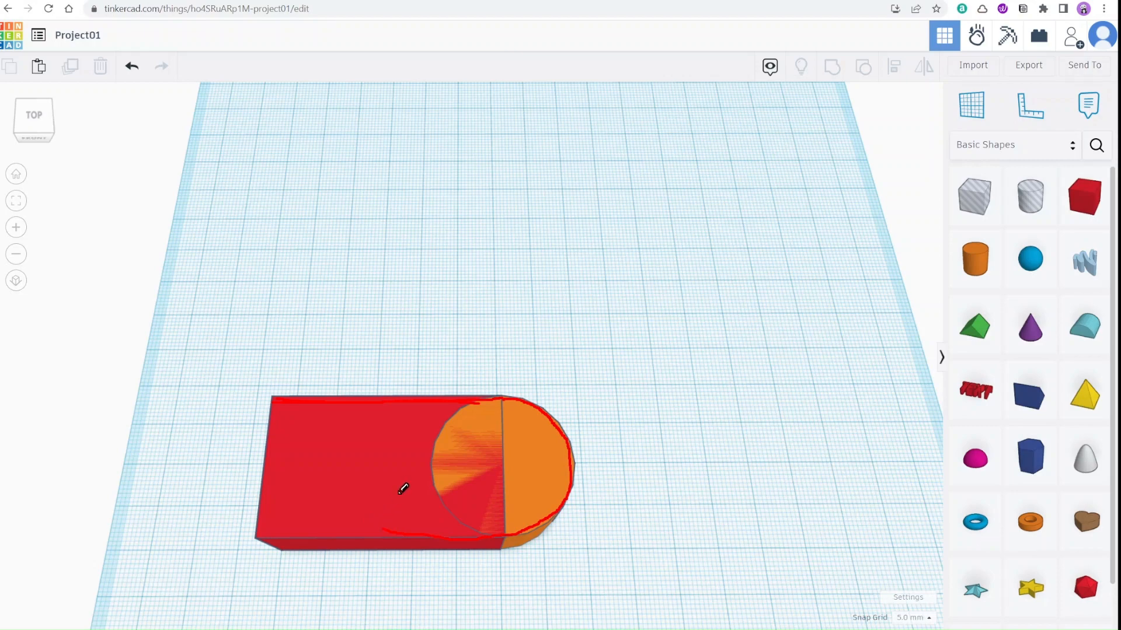
pyautogui.rightClick(410, 385)
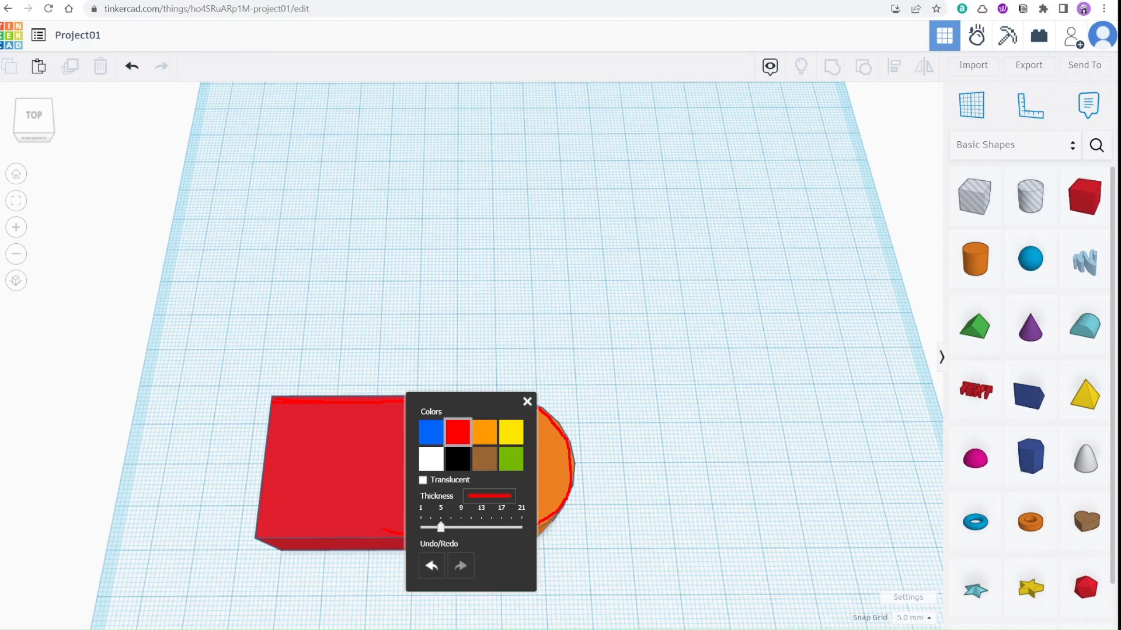
pyautogui.press('Escape')
# - Group the box and the overlapping cylinder into one solid round-ended shape
pyautogui.moveTo(693, 448)
pyautogui.mouseDown(button='right')
pyautogui.moveTo(721, 357)
pyautogui.moveTo(537, 345)
pyautogui.moveTo(568, 448)
pyautogui.moveTo(710, 443)
pyautogui.moveTo(668, 433)
pyautogui.mouseUp(button='right')
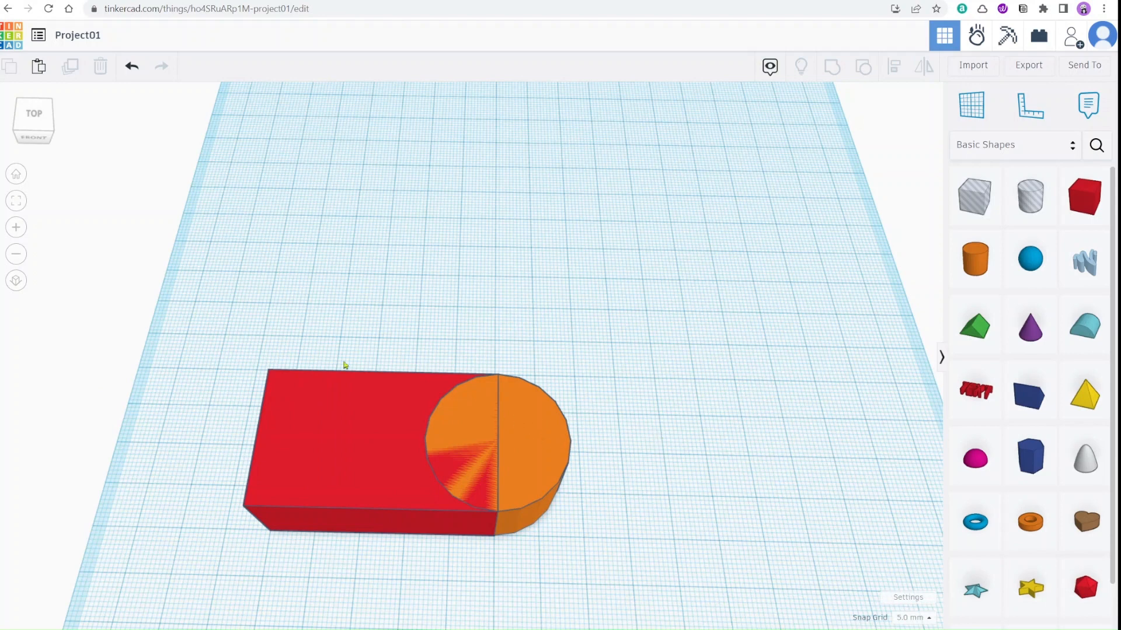
pyautogui.moveTo(225, 333); pyautogui.dragTo(595, 530)
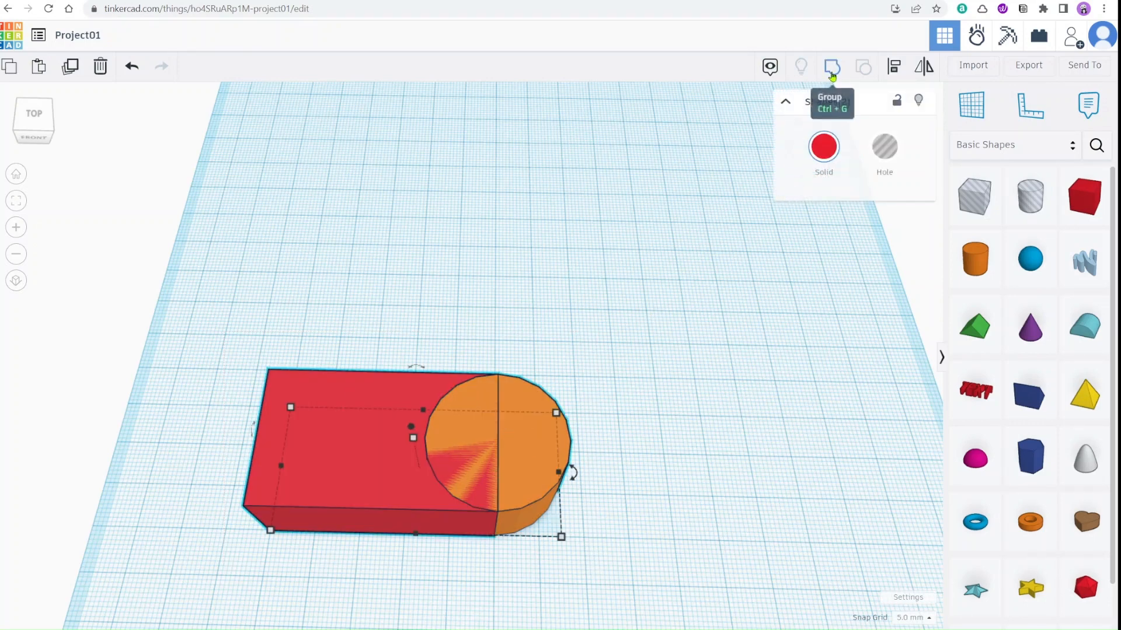
pyautogui.click(835, 72)
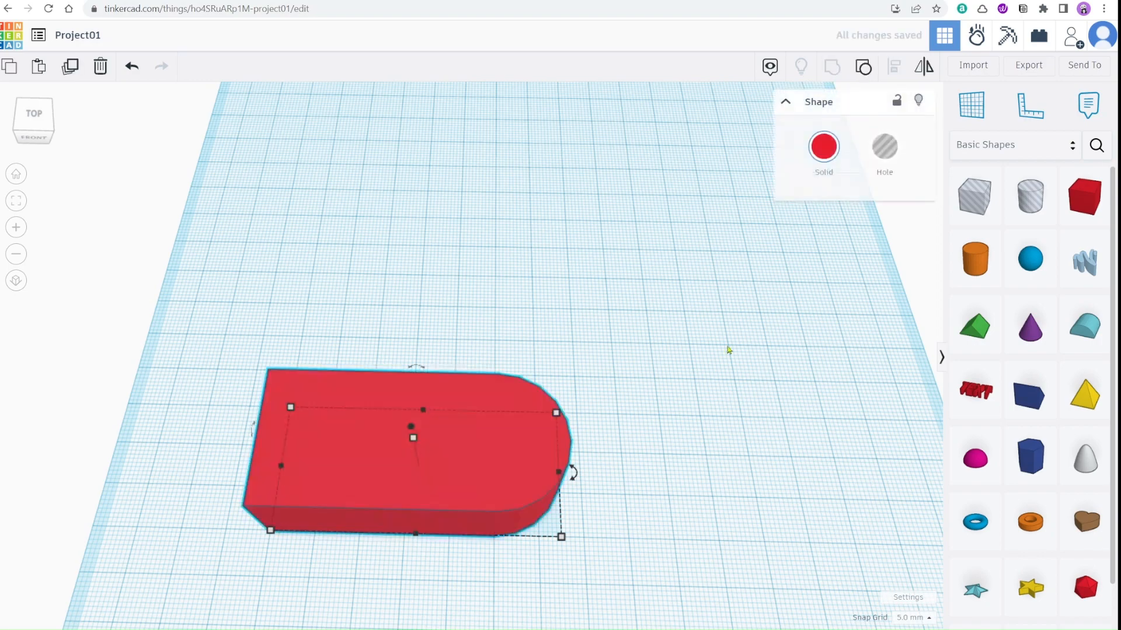
pyautogui.click(643, 490)
pyautogui.moveTo(642, 490)
pyautogui.mouseDown(button='right')
pyautogui.moveTo(651, 363)
pyautogui.moveTo(375, 358)
pyautogui.moveTo(395, 400)
pyautogui.moveTo(466, 482)
pyautogui.moveTo(713, 475)
pyautogui.moveTo(646, 494)
pyautogui.mouseUp(button='right')
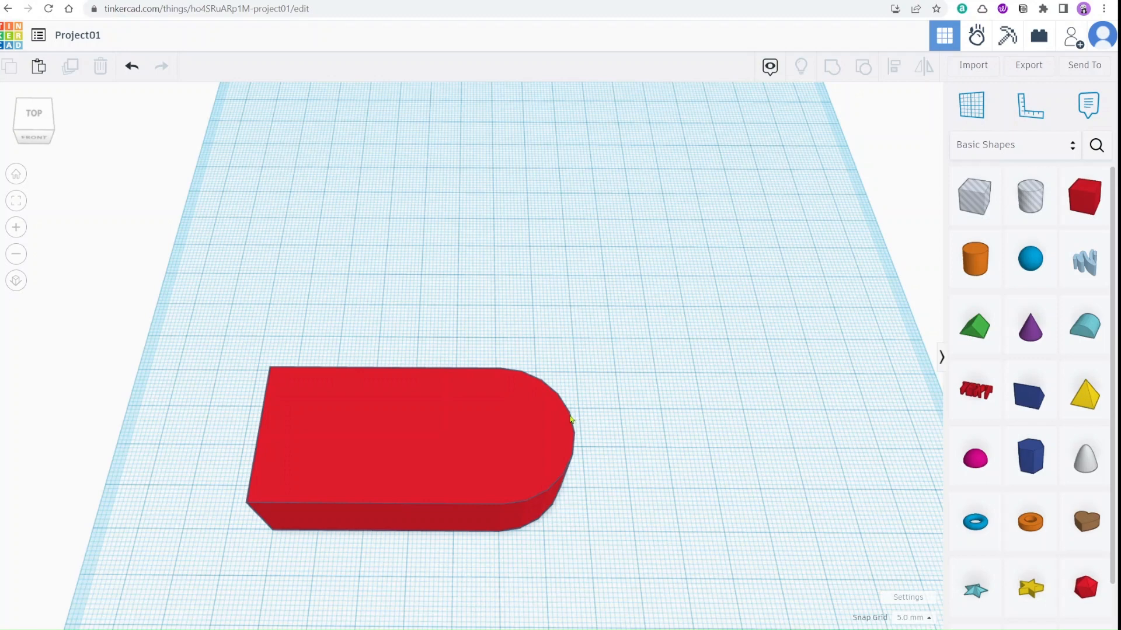
# - Ungroup the round-ended shape, pull the cylinder away from the box and undo that move
pyautogui.click(378, 431)
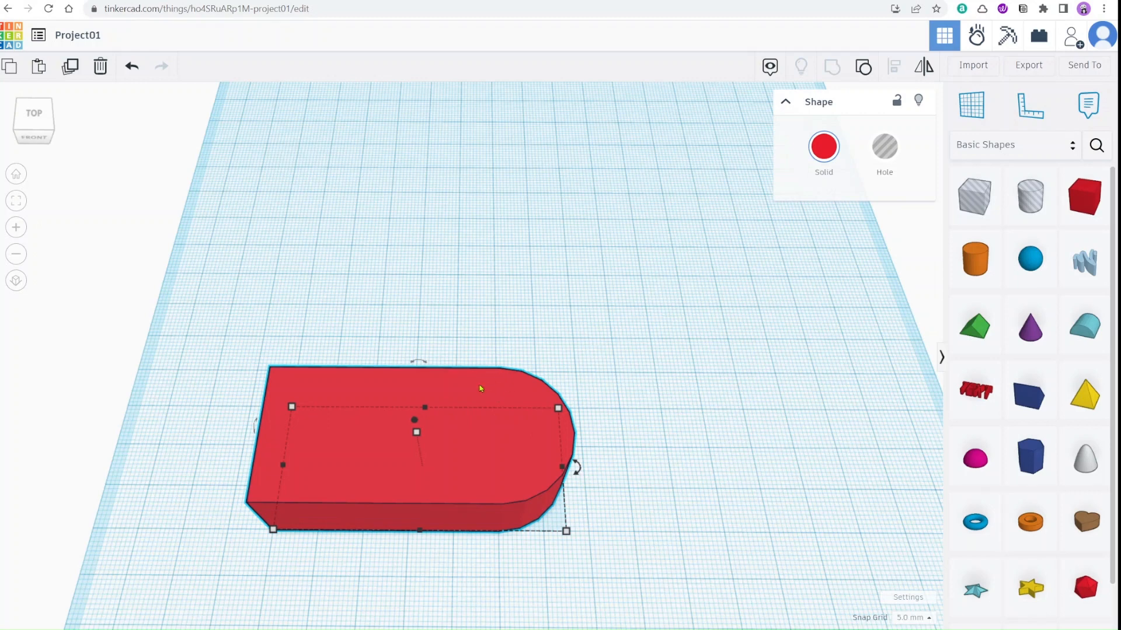
pyautogui.click(866, 69)
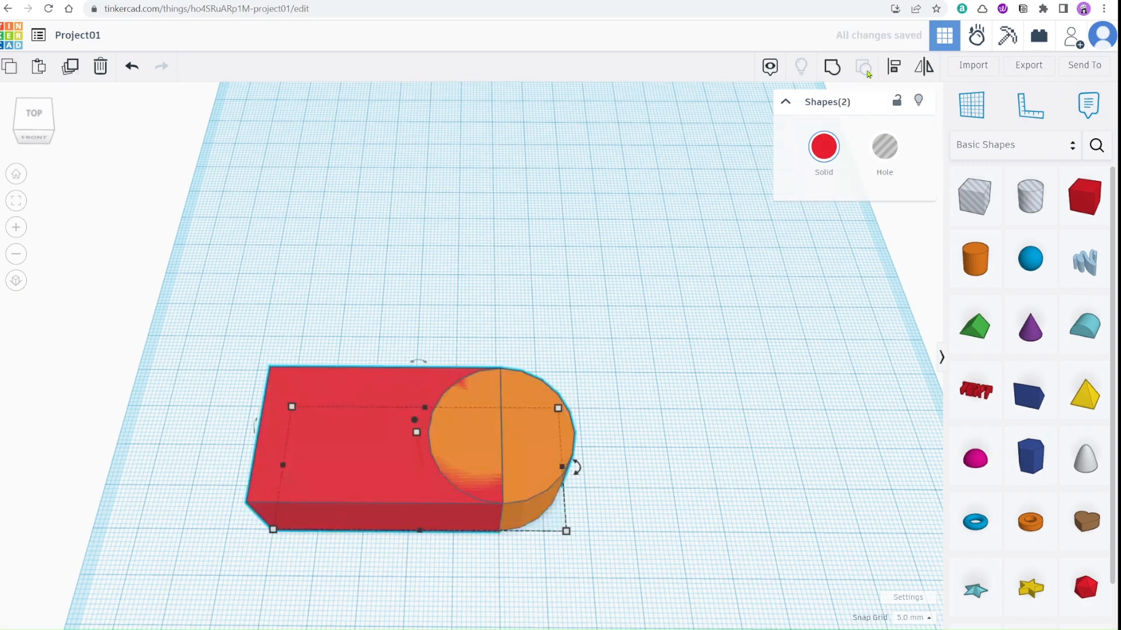
pyautogui.click(657, 461)
pyautogui.moveTo(546, 467); pyautogui.dragTo(687, 467)
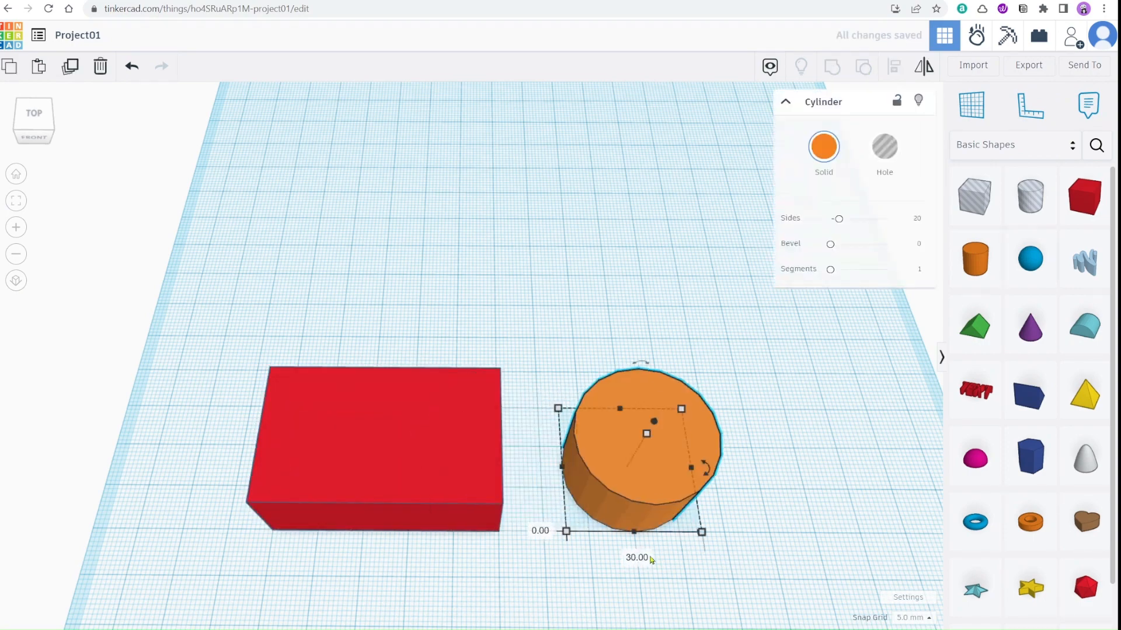
pyautogui.hotkey('ctrl', 'z')
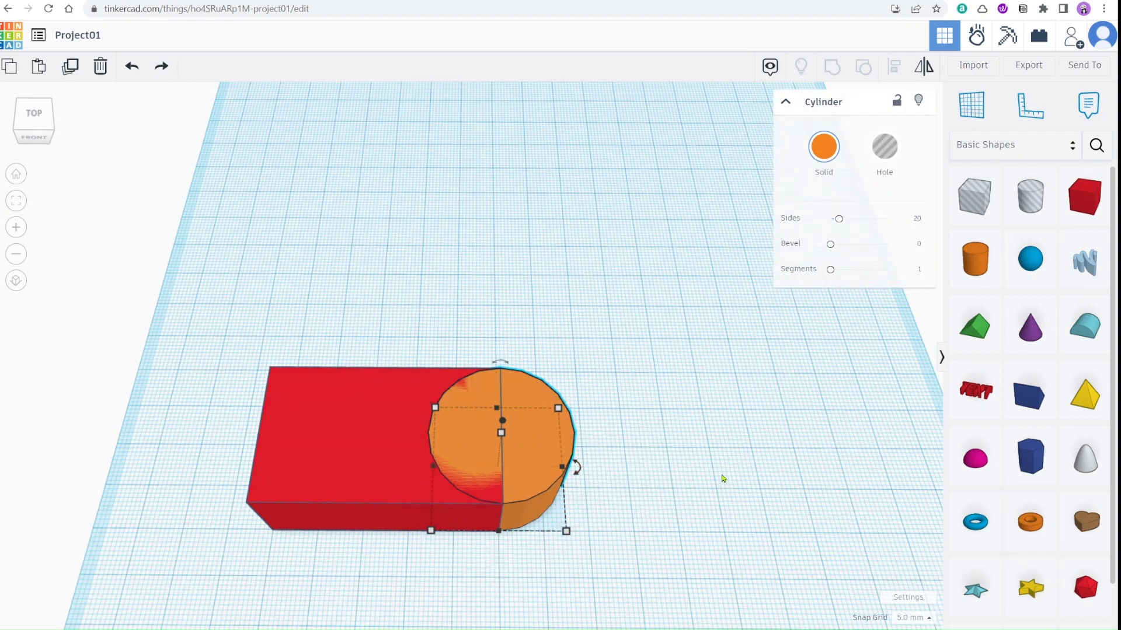
pyautogui.click(711, 459)
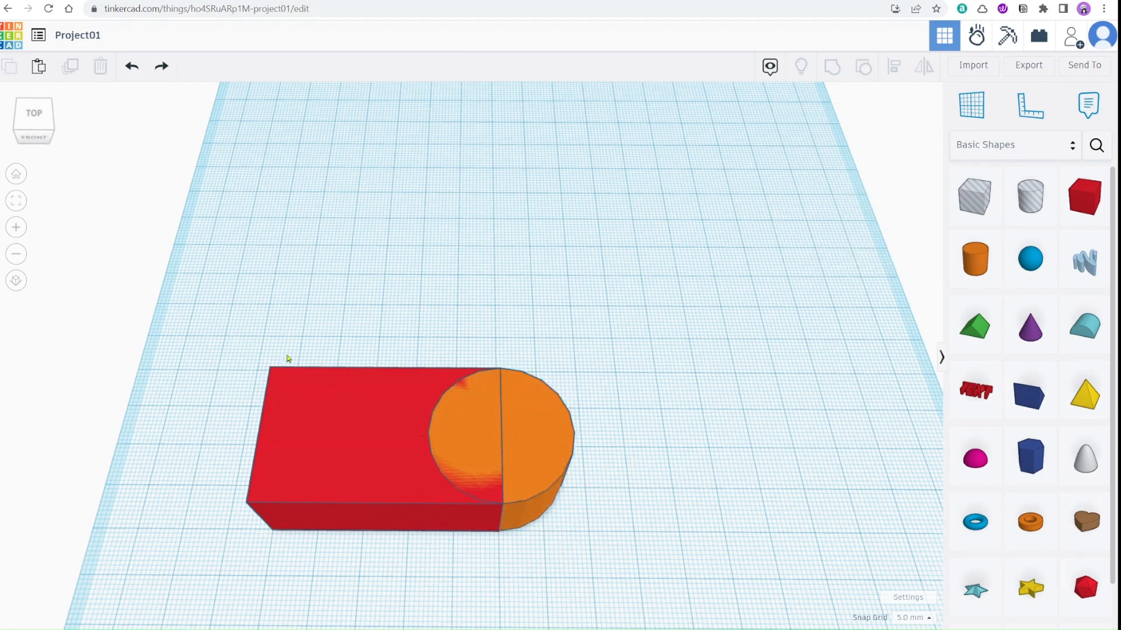
# - Group the box and cylinder again and set the combined shape's solid colour to magenta after trying green
pyautogui.moveTo(230, 327); pyautogui.dragTo(681, 552)
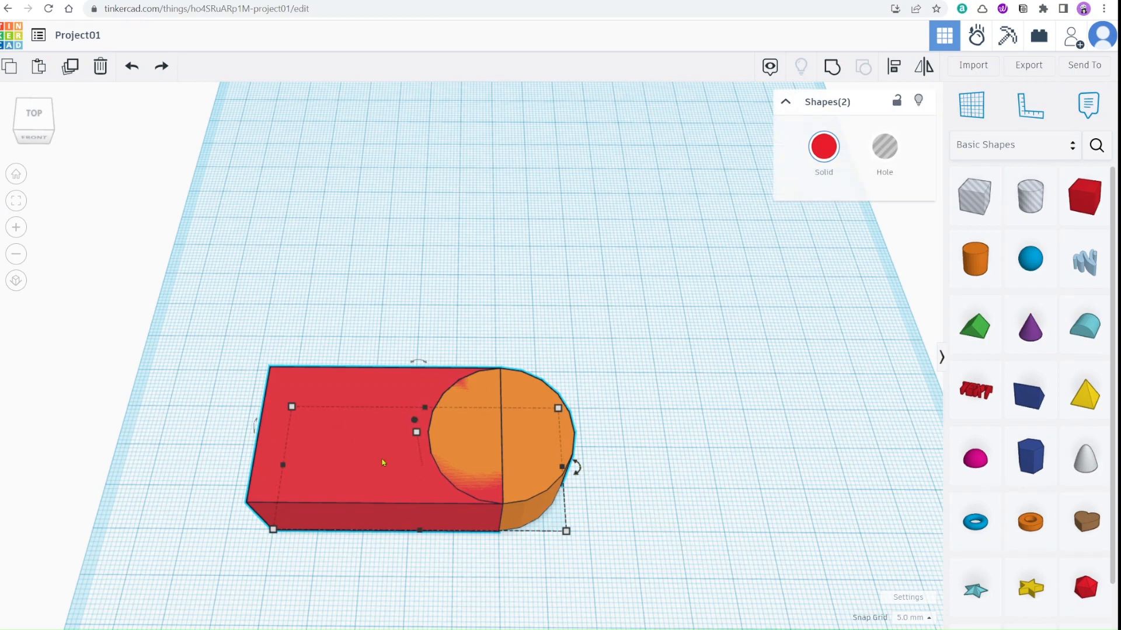
pyautogui.click(833, 68)
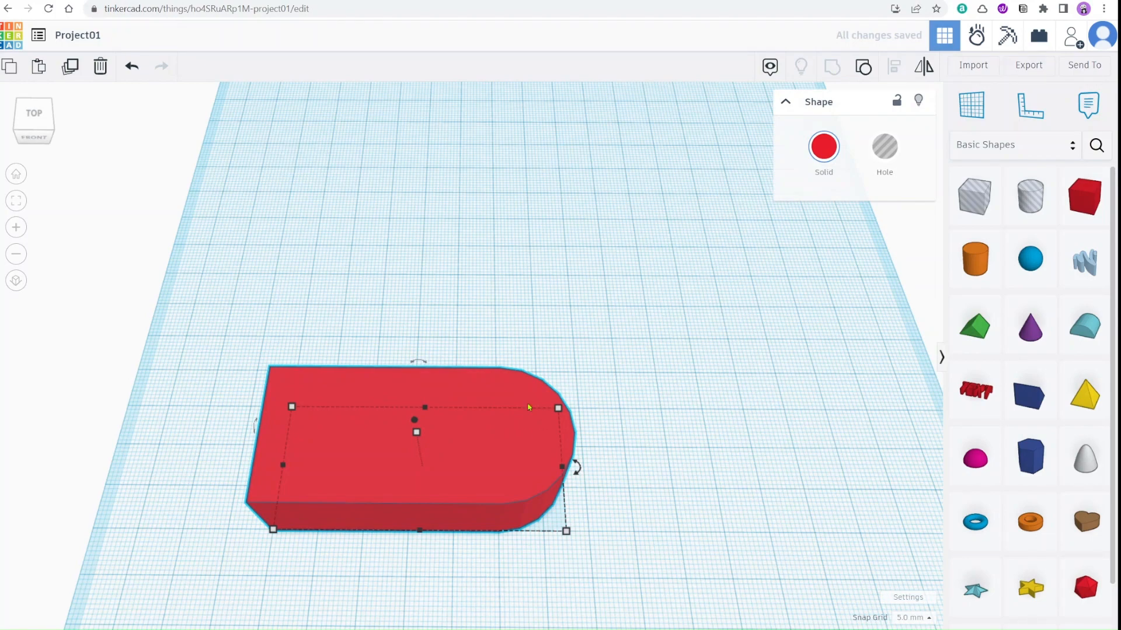
pyautogui.click(821, 161)
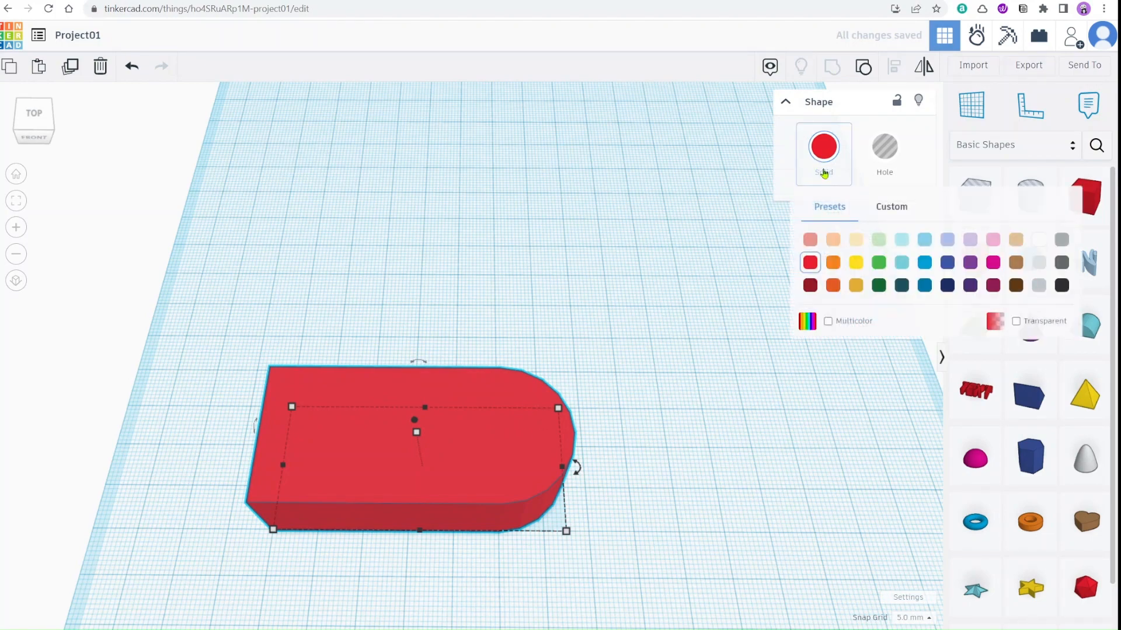
pyautogui.click(879, 263)
pyautogui.moveTo(743, 468)
pyautogui.mouseDown(button='right')
pyautogui.moveTo(724, 360)
pyautogui.moveTo(743, 445)
pyautogui.mouseUp(button='right')
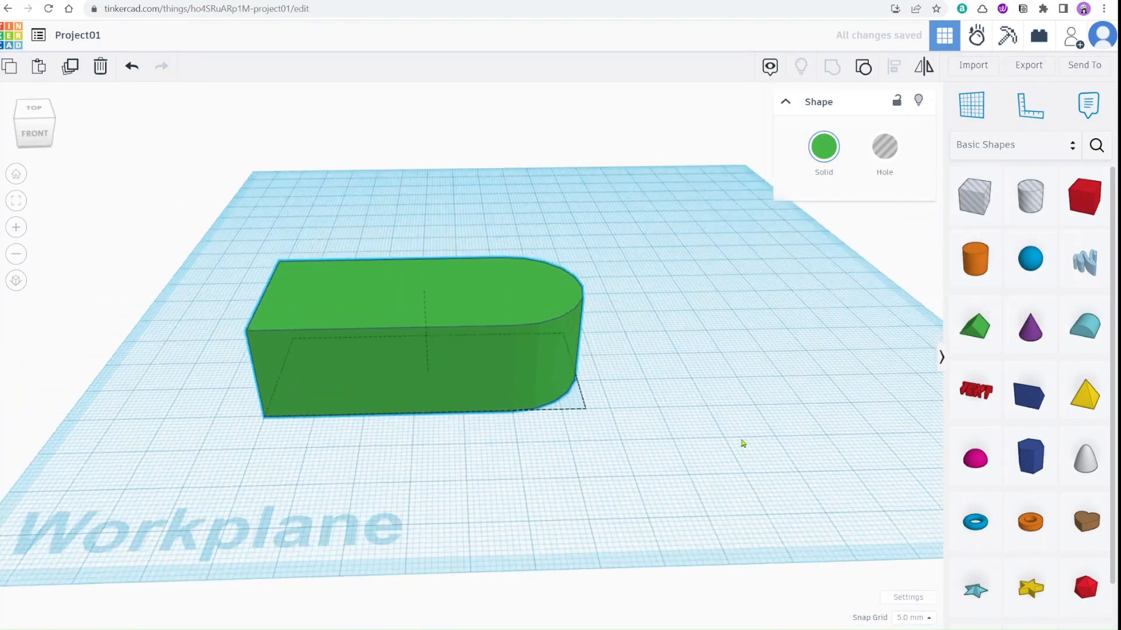
pyautogui.click(821, 159)
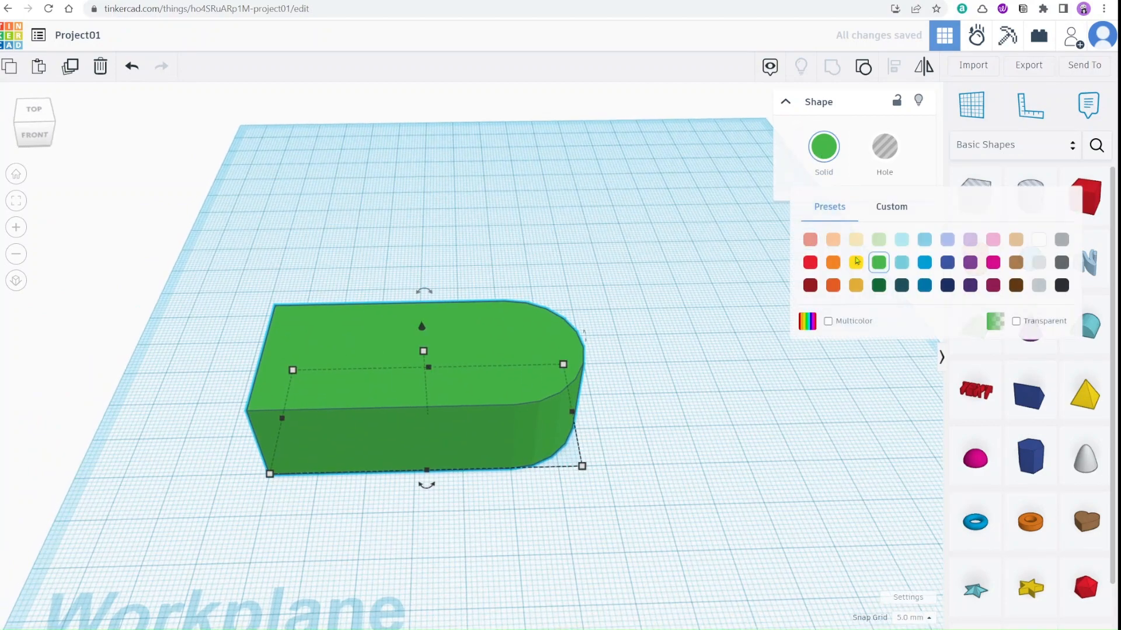
pyautogui.click(993, 262)
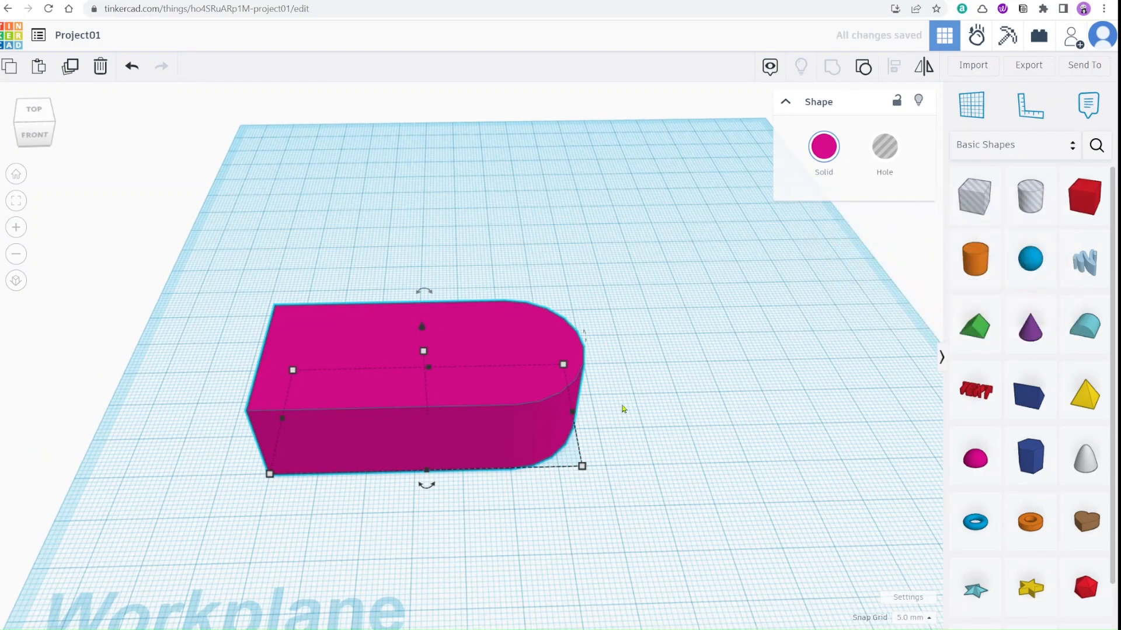
# - Set the height of the magenta round-ended shape to 10 mm
pyautogui.moveTo(623, 408); pyautogui.dragTo(566, 370, button='right')
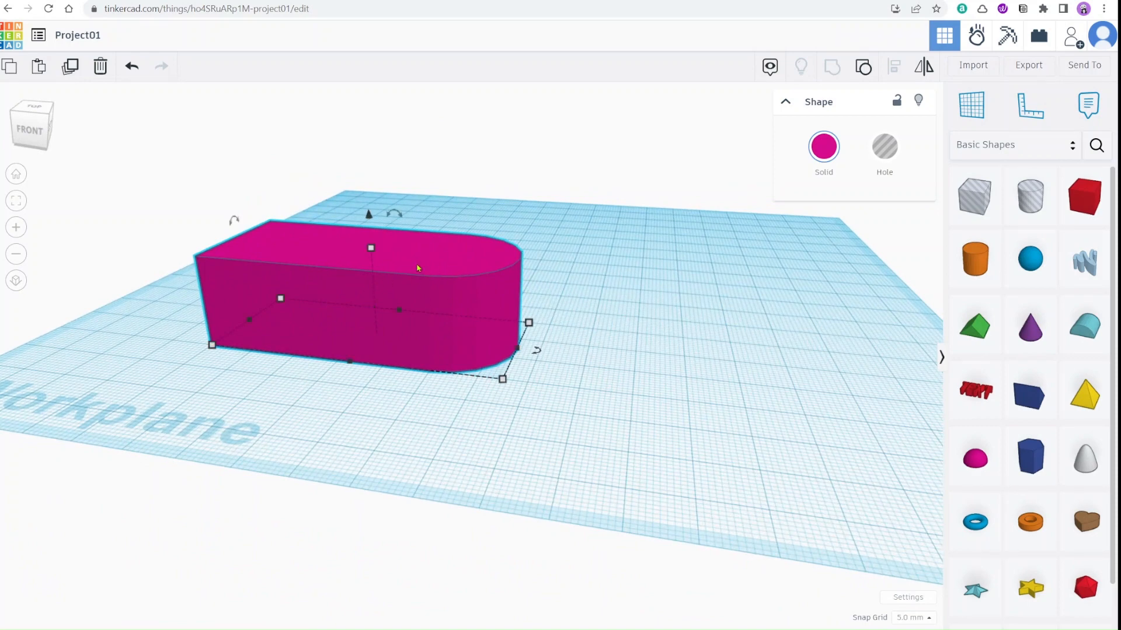
pyautogui.click(371, 248)
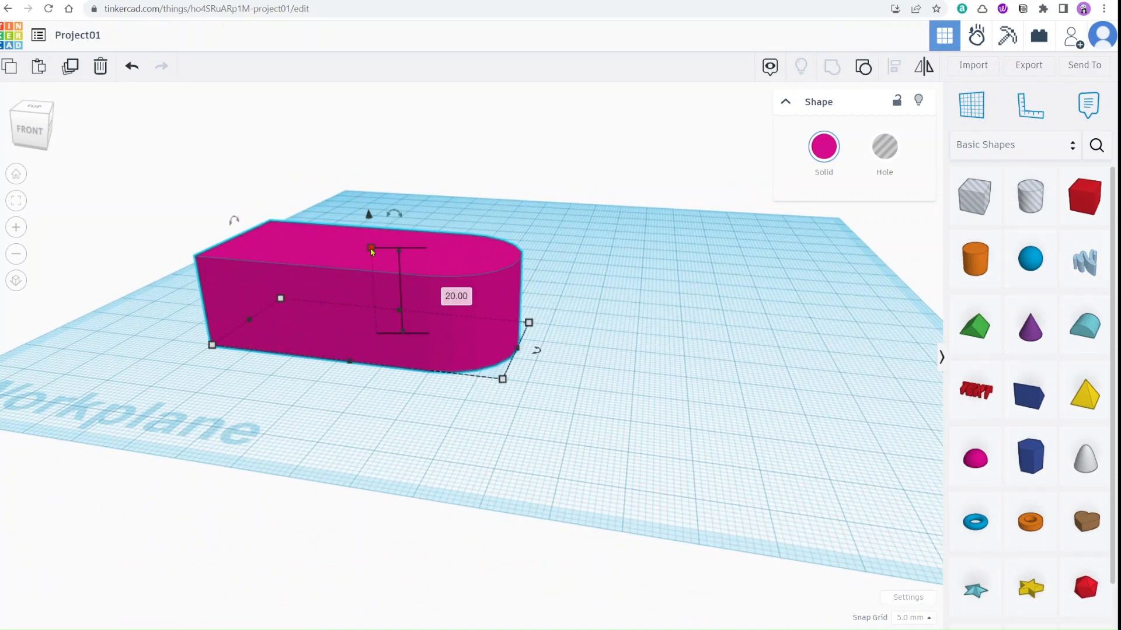
pyautogui.click(450, 293)
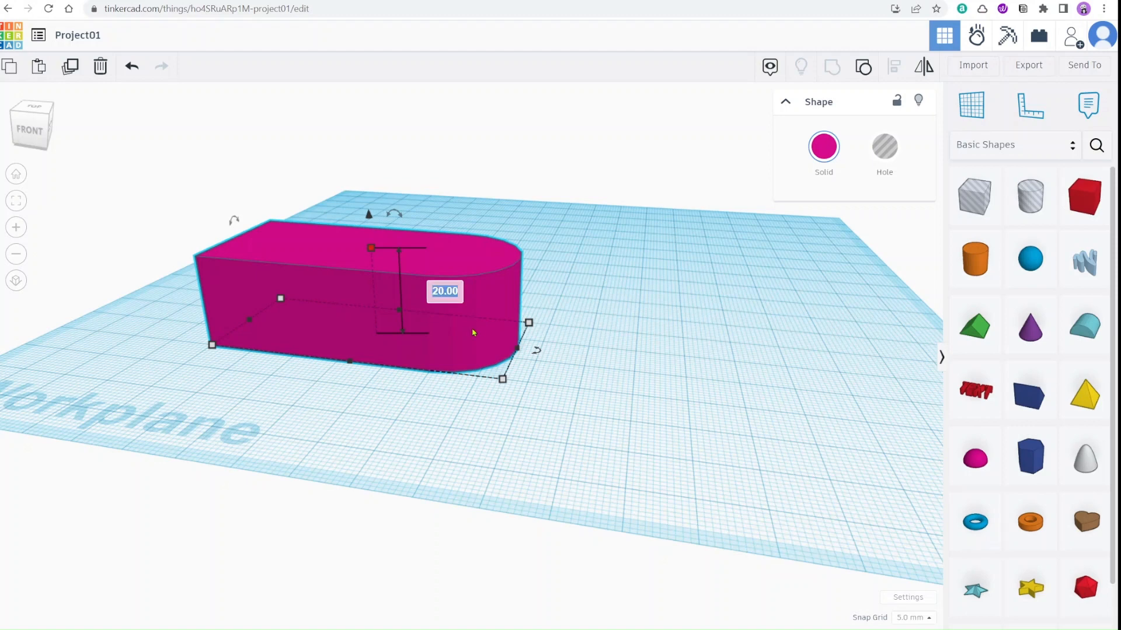
pyautogui.write('10')
pyautogui.press('Return')
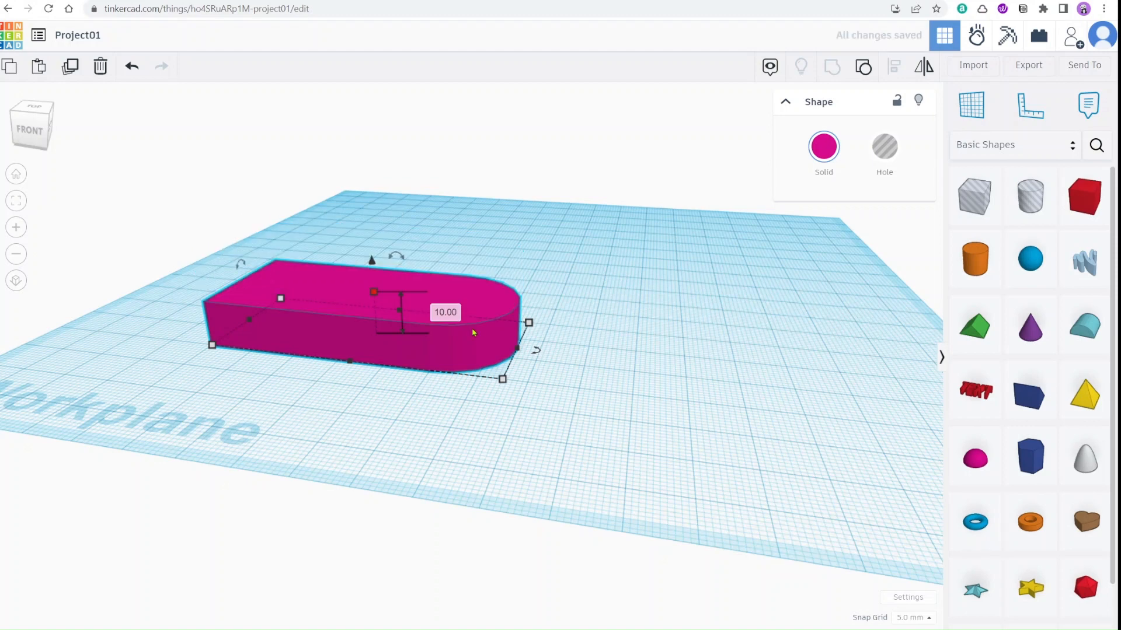
pyautogui.moveTo(486, 426); pyautogui.dragTo(633, 430, button='right')
pyautogui.click(693, 418)
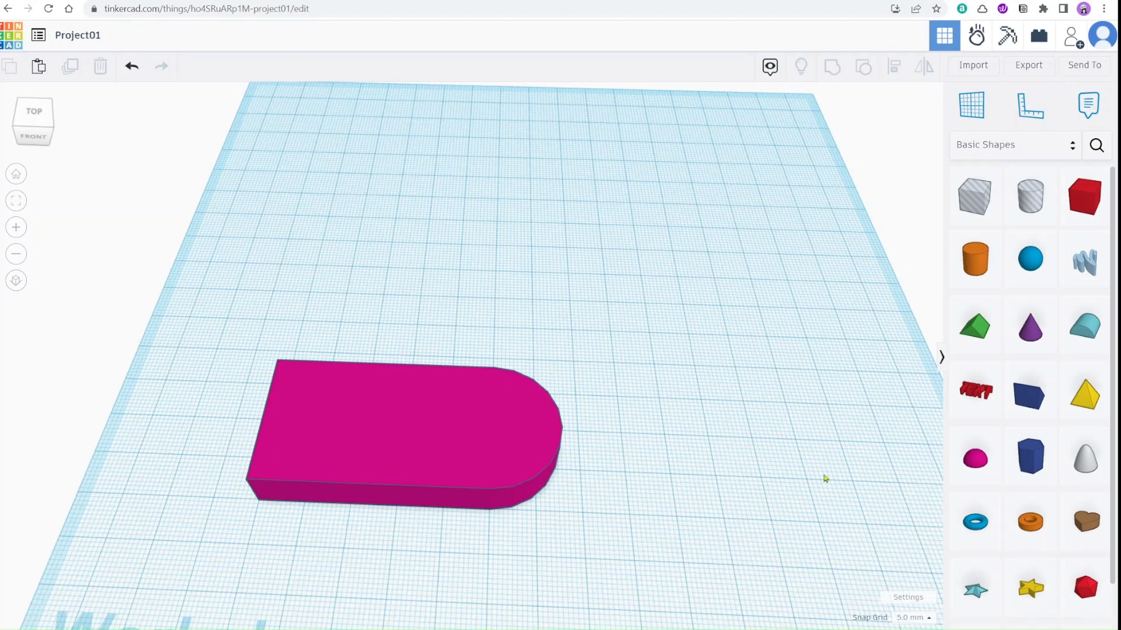
# - Place a text shape on the workplane behind the magenta shape and change its text to "Hi"
pyautogui.moveTo(975, 390); pyautogui.dragTo(426, 291)
pyautogui.moveTo(856, 220); pyautogui.dragTo(735, 216)
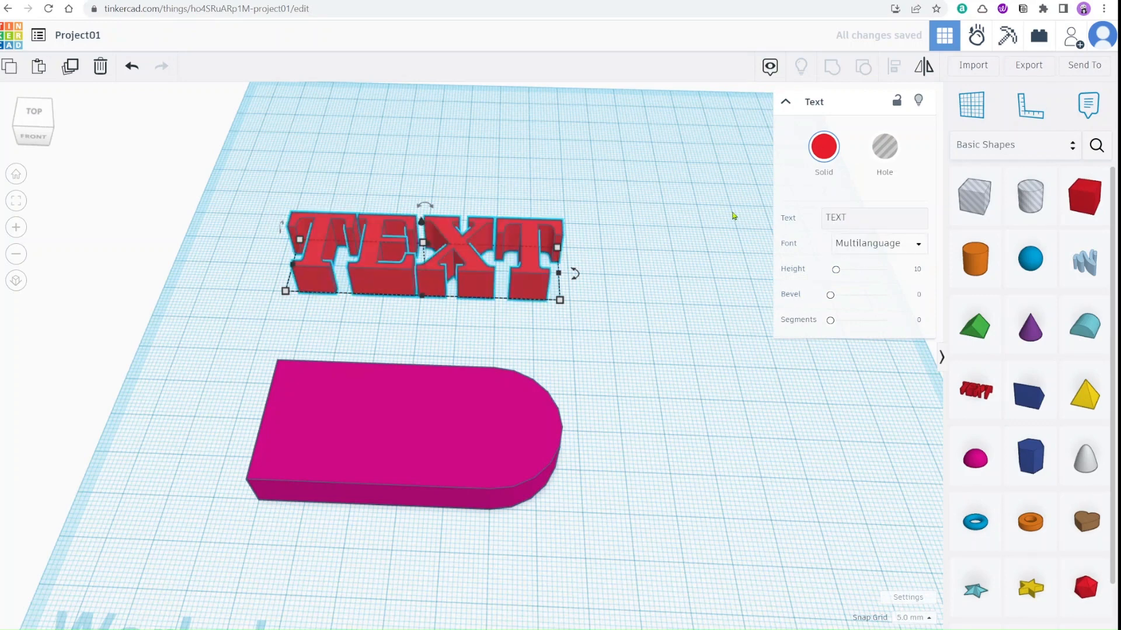
pyautogui.click(887, 217)
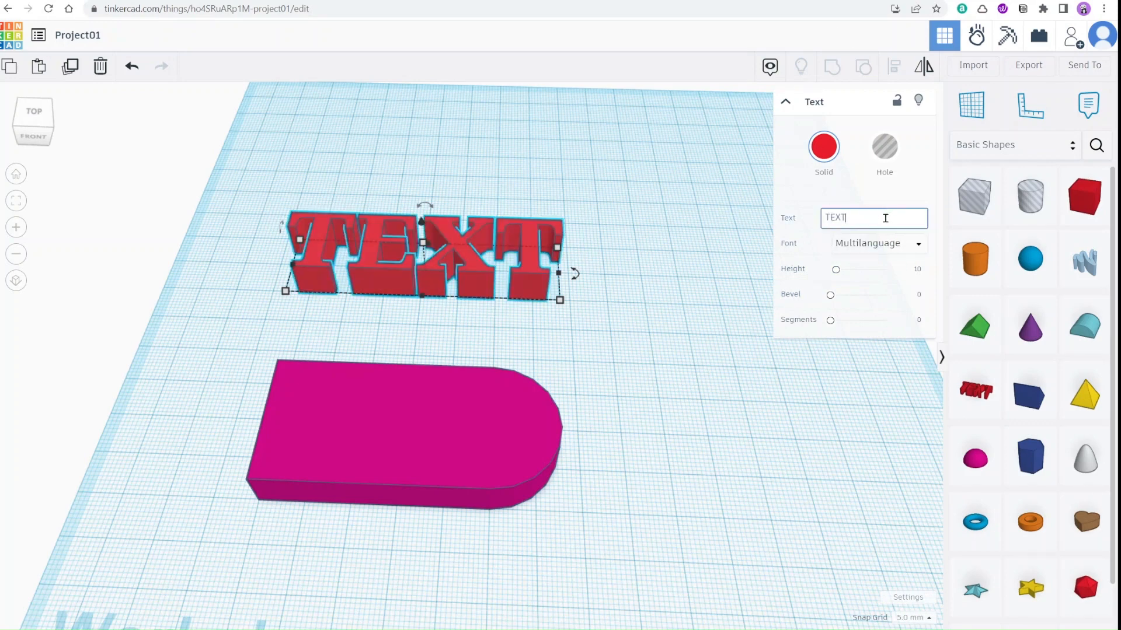
pyautogui.press('BackSpace')
pyautogui.press('BackSpace')
pyautogui.press('BackSpace')
pyautogui.press('BackSpace')
pyautogui.write('Hi')
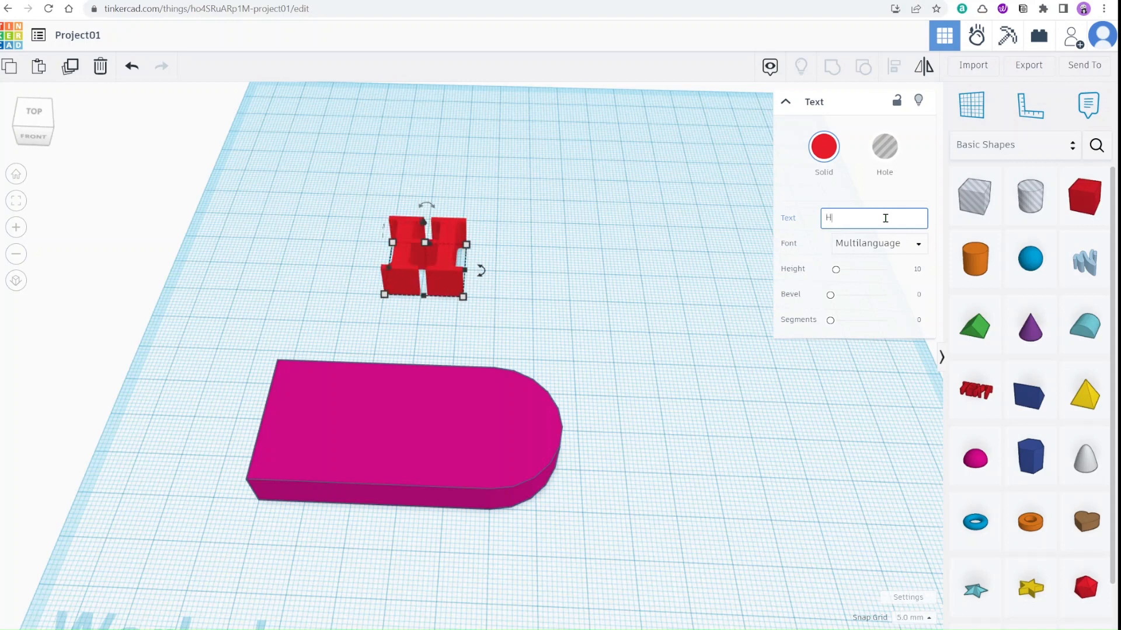
pyautogui.click(764, 364)
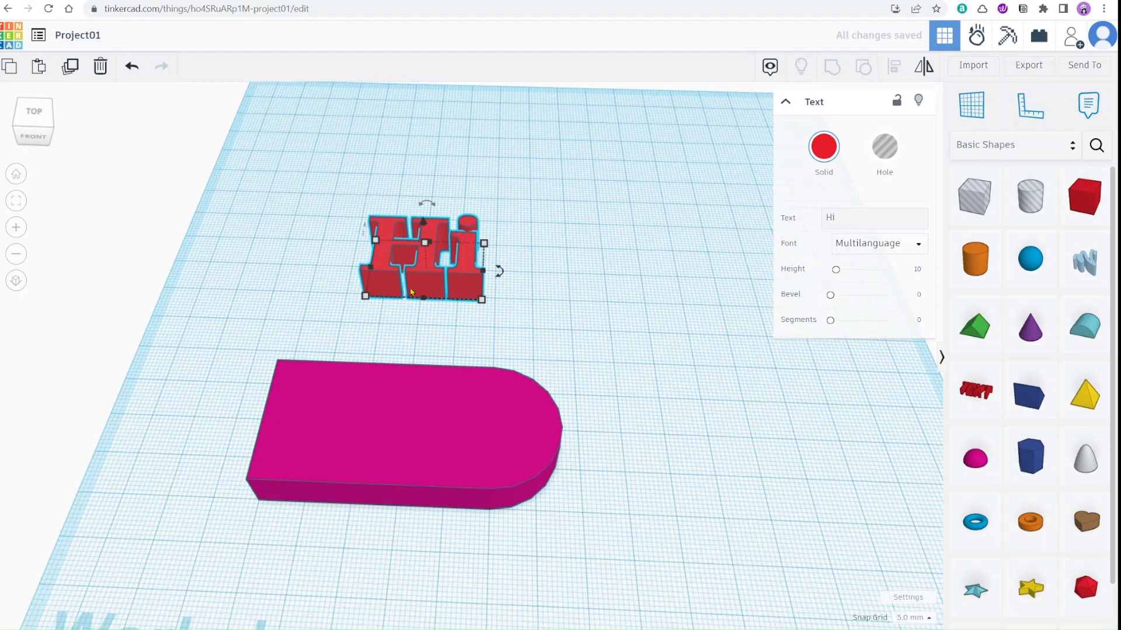
# - Try placing the "Hi" text on the magenta shape and return it to the workplane behind it
pyautogui.moveTo(518, 451); pyautogui.dragTo(605, 496, button='right')
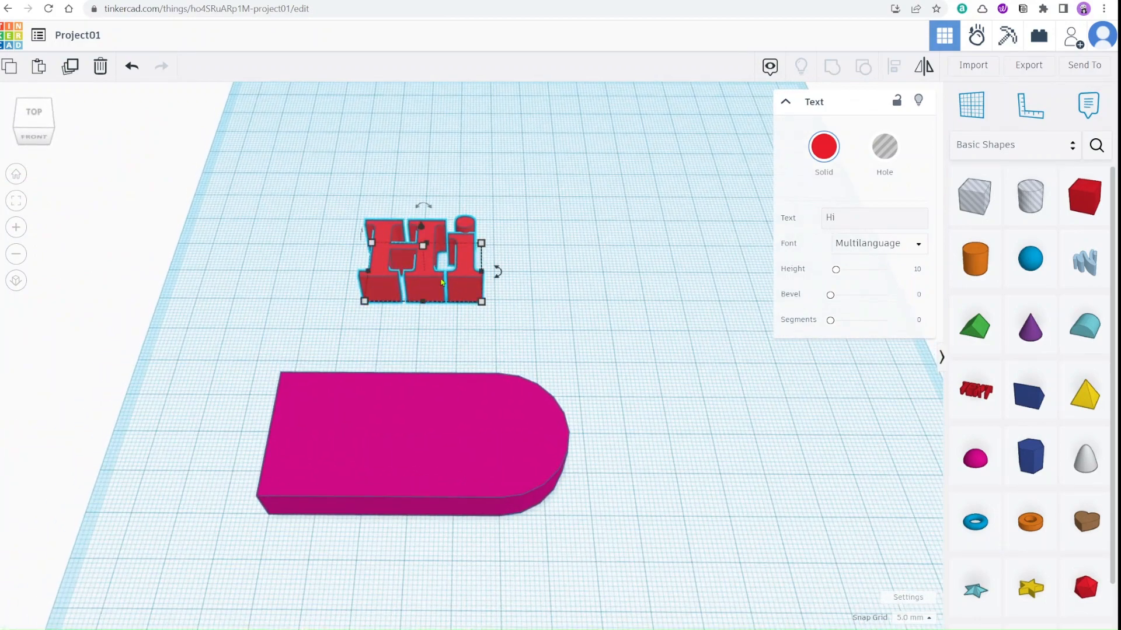
pyautogui.moveTo(442, 283); pyautogui.dragTo(376, 472)
pyautogui.hotkey('ctrl', 'z')
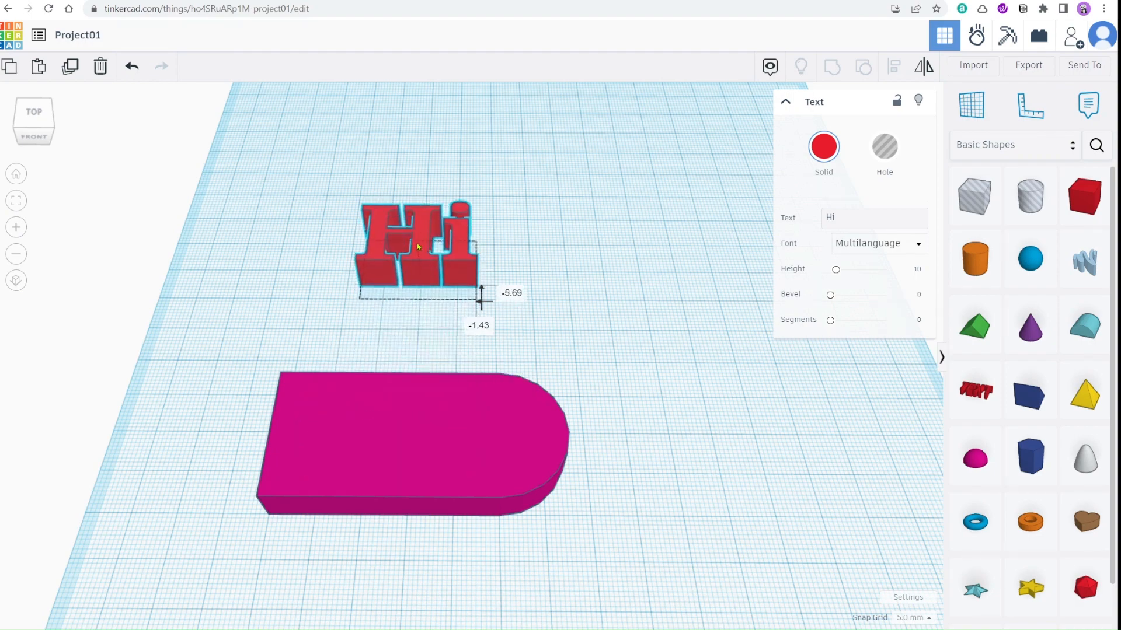
pyautogui.click(780, 251)
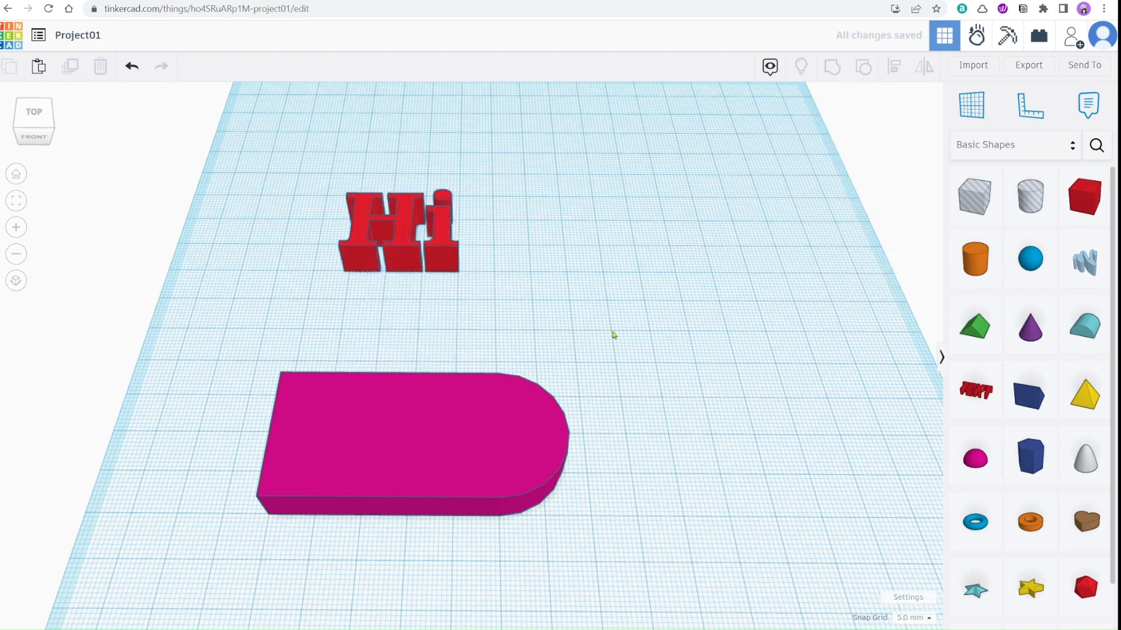
pyautogui.click(344, 464)
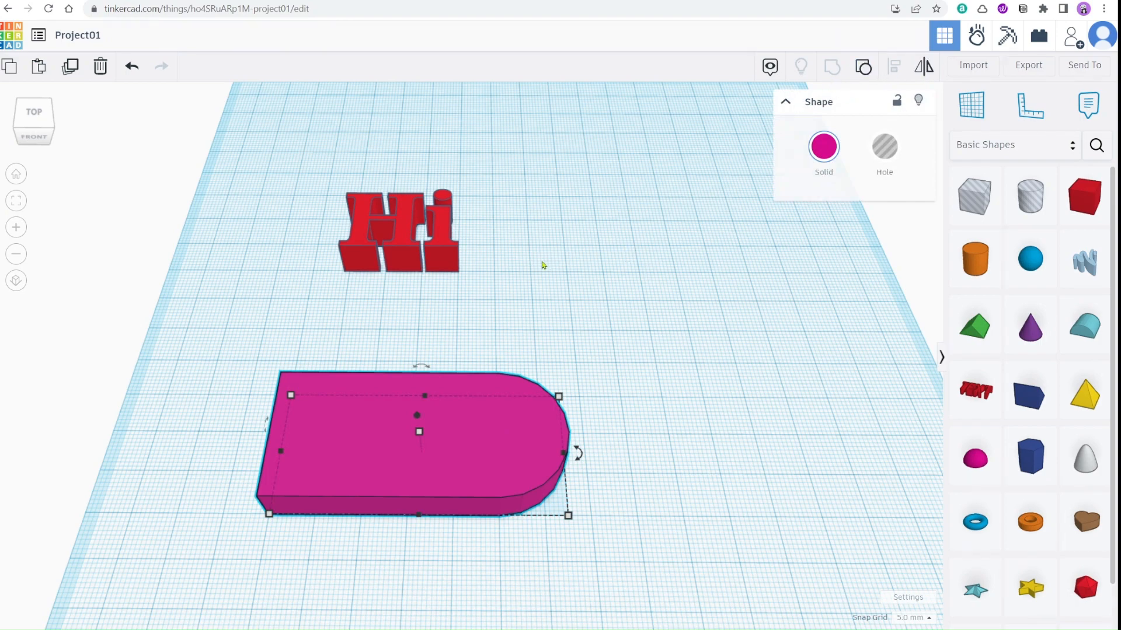
pyautogui.moveTo(237, 160); pyautogui.dragTo(678, 550)
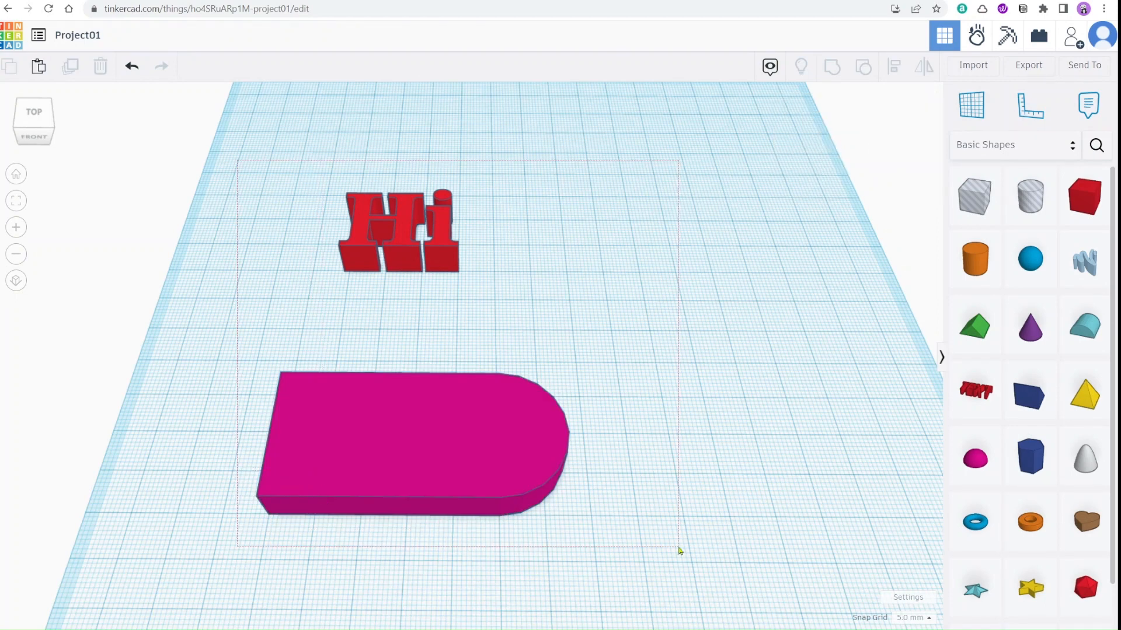
pyautogui.click(525, 265)
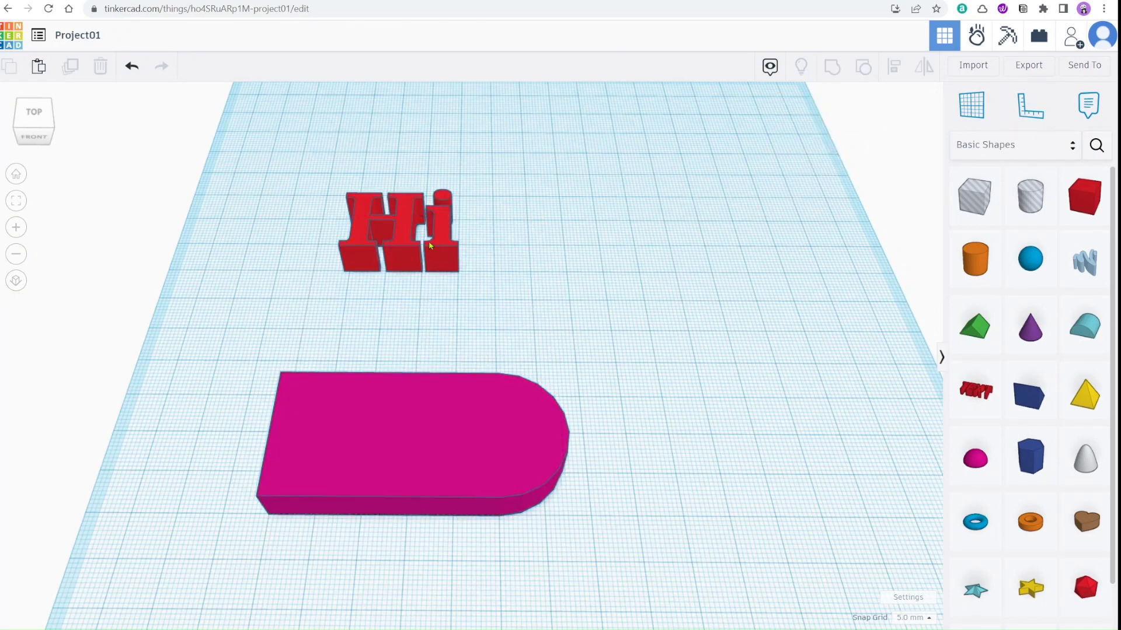
# - Move the "Hi" text onto the magenta shape, near its straight left end
pyautogui.moveTo(407, 253); pyautogui.dragTo(386, 467)
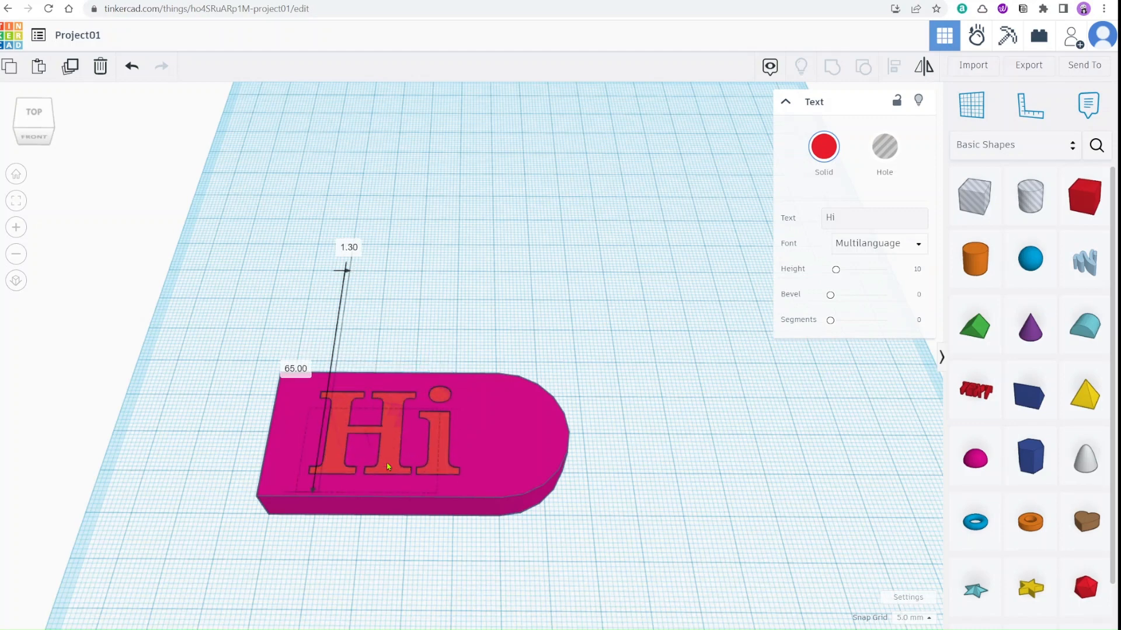
pyautogui.hotkey('ctrl', 'z')
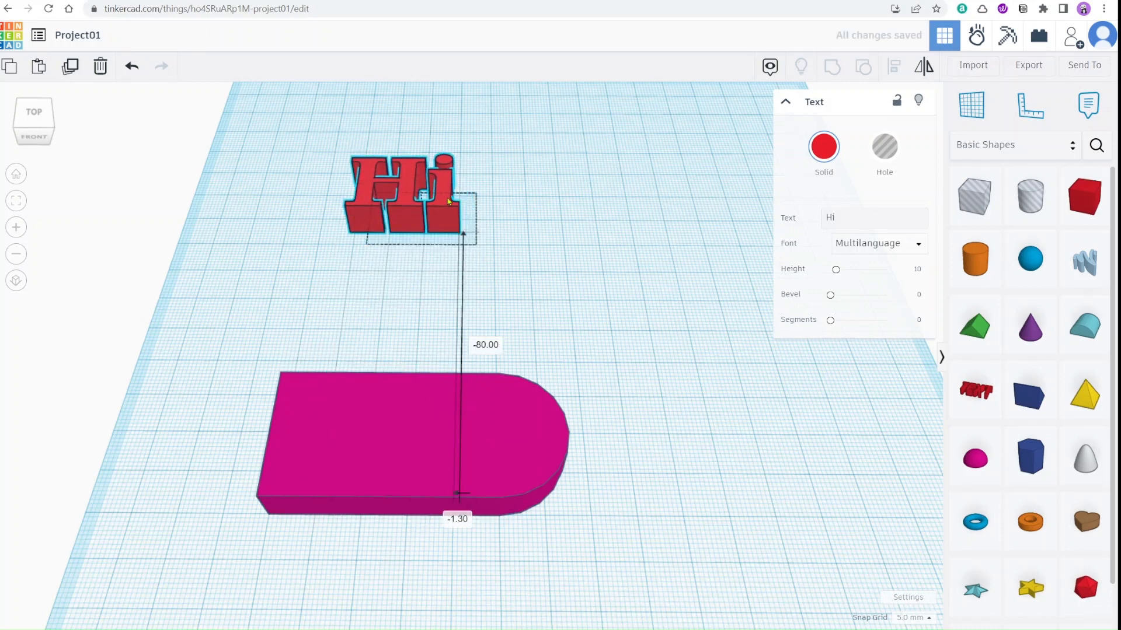
pyautogui.moveTo(450, 403); pyautogui.dragTo(410, 462)
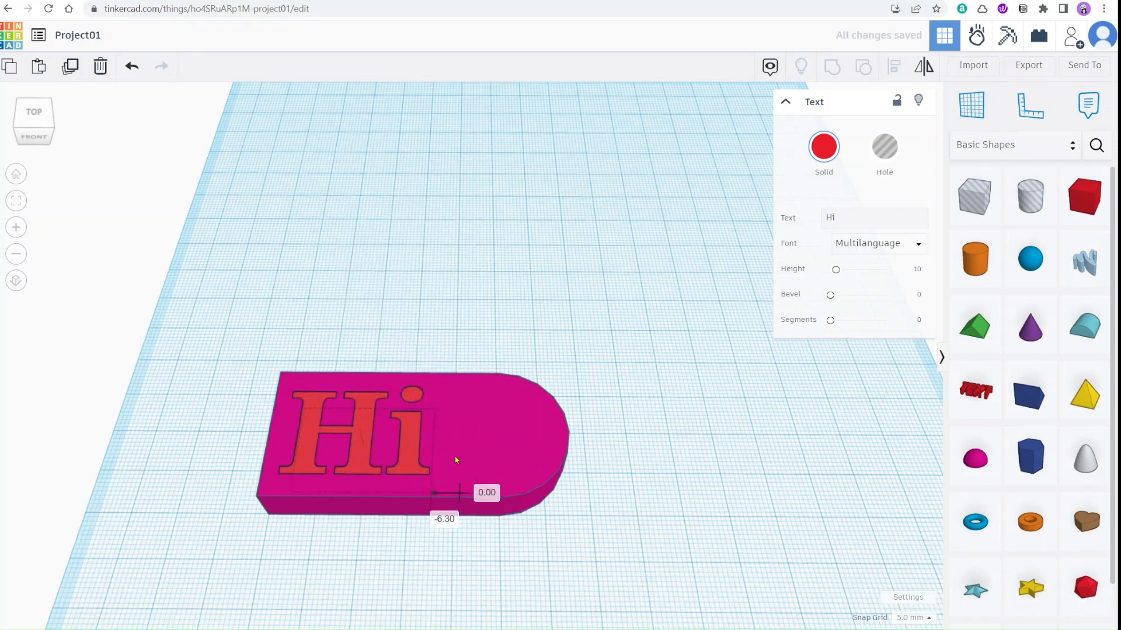
# - Place a ruler on the workplane near the magenta shape's front-left corner and select the shape to show its dimensions
pyautogui.moveTo(520, 370); pyautogui.dragTo(671, 336, button='right')
pyautogui.click(670, 336)
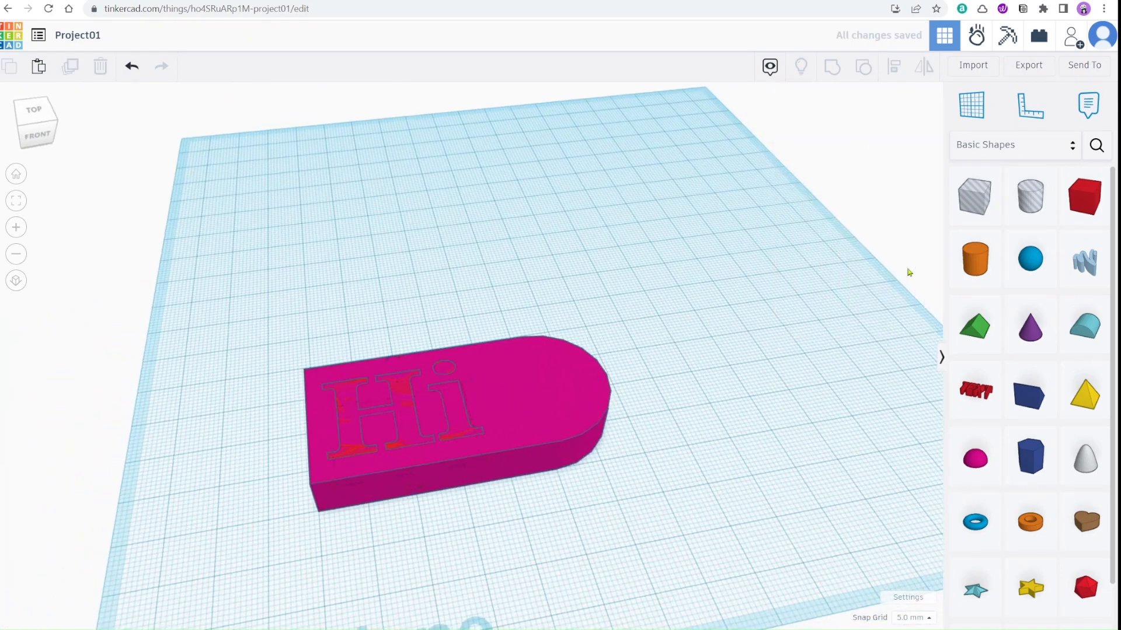
pyautogui.click(1028, 125)
pyautogui.click(295, 540)
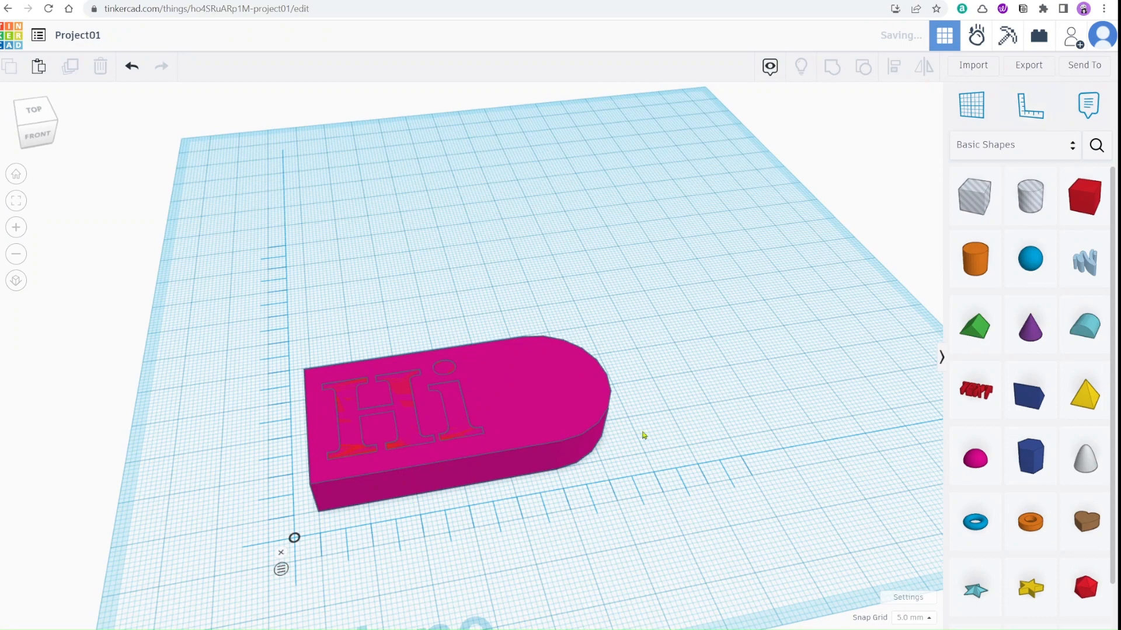
pyautogui.moveTo(643, 436); pyautogui.dragTo(415, 401, button='right')
pyautogui.click(375, 396)
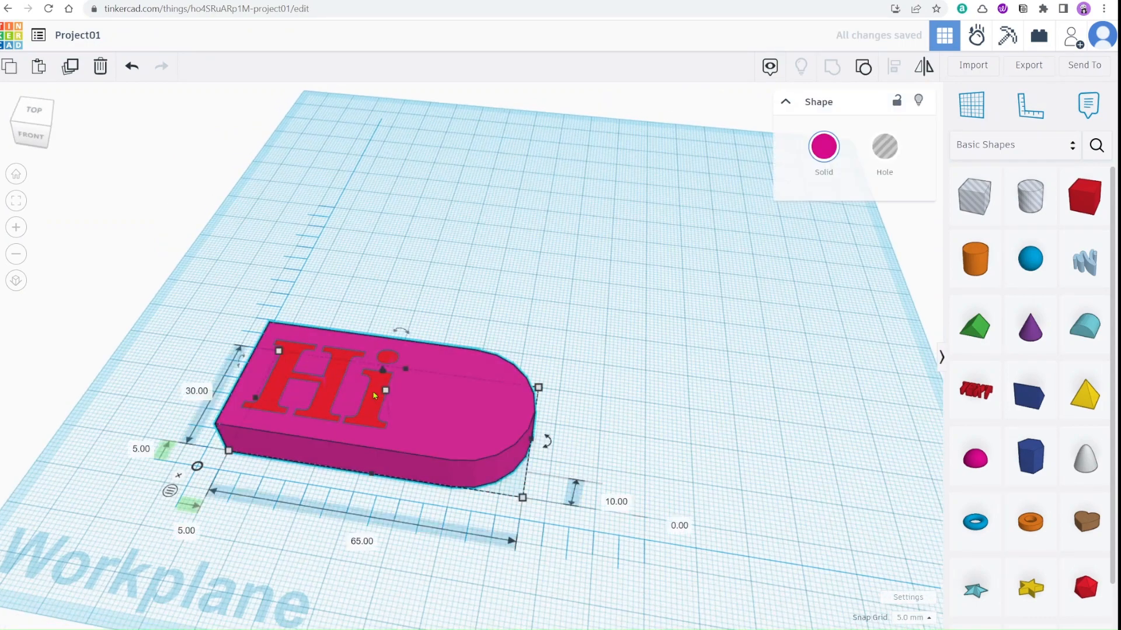
# - Move the "Hi" text off the magenta shape onto the workplane behind it
pyautogui.click(377, 399)
pyautogui.moveTo(376, 399); pyautogui.dragTo(450, 264)
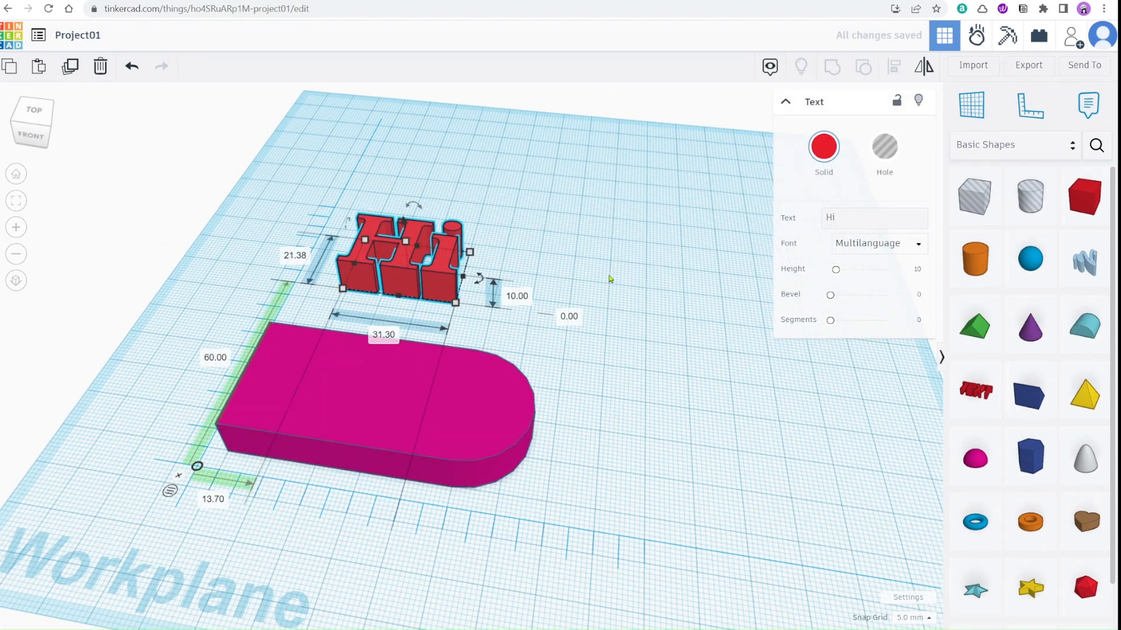
pyautogui.click(533, 430)
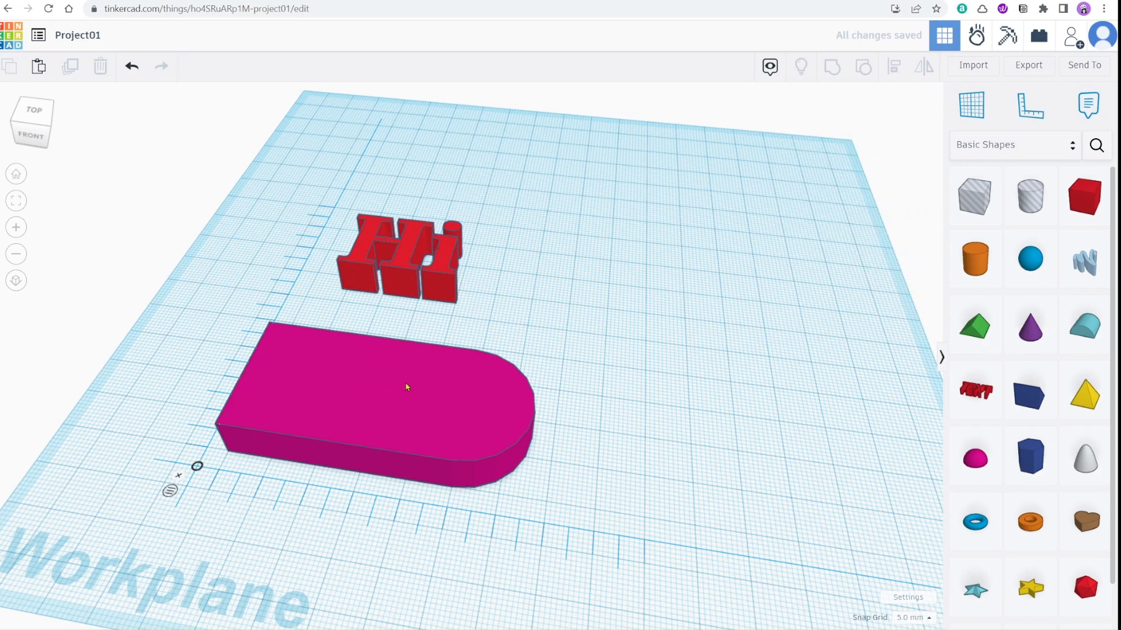
pyautogui.moveTo(407, 387); pyautogui.dragTo(399, 289, button='right')
pyautogui.click(404, 275)
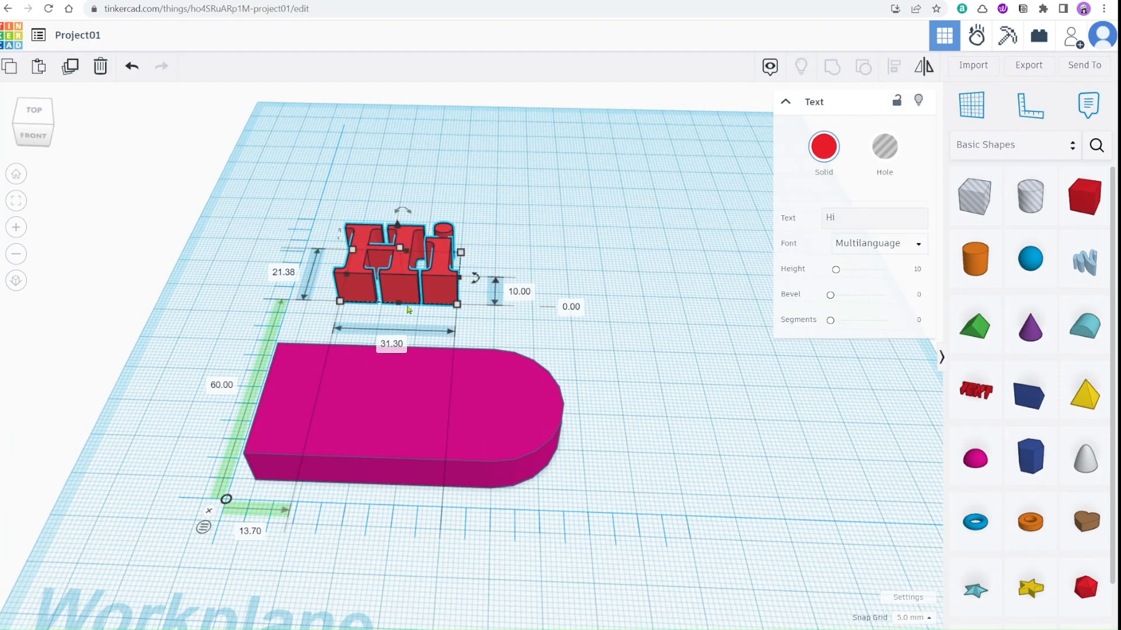
pyautogui.click(343, 446)
pyautogui.click(630, 422)
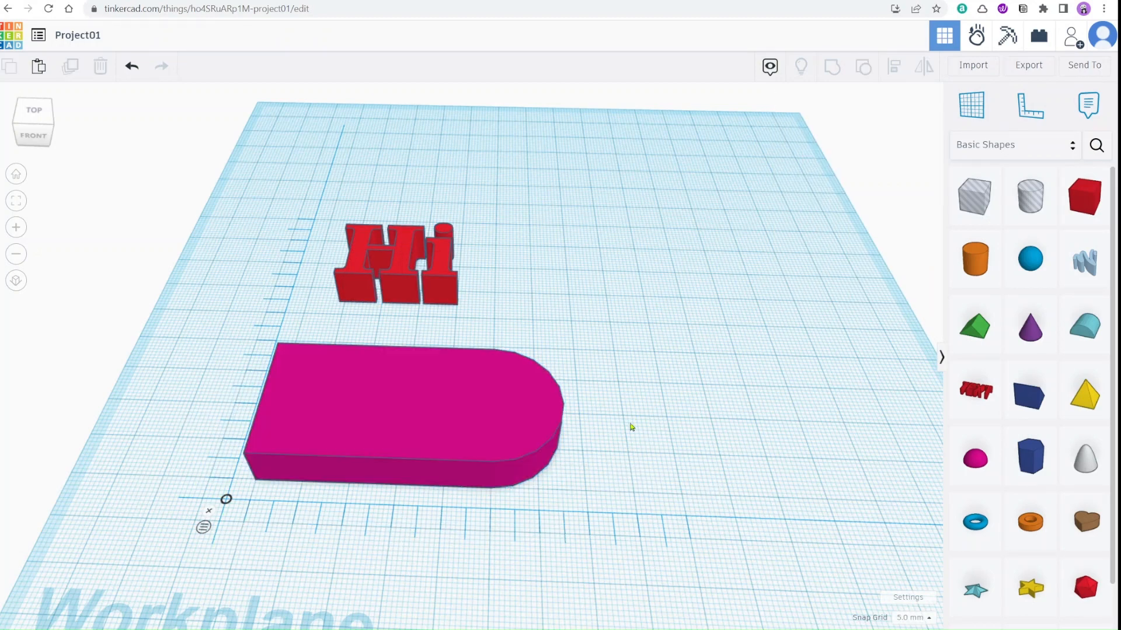
# - Dismiss the ruler from the workplane
pyautogui.moveTo(643, 429); pyautogui.dragTo(353, 220)
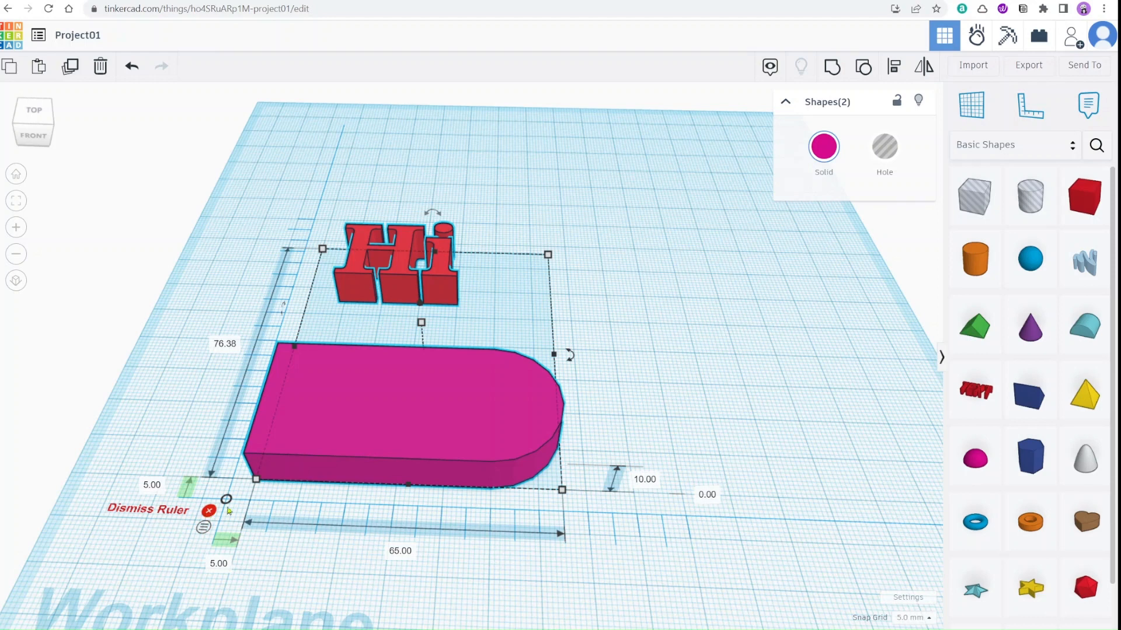
pyautogui.click(210, 511)
pyautogui.click(645, 342)
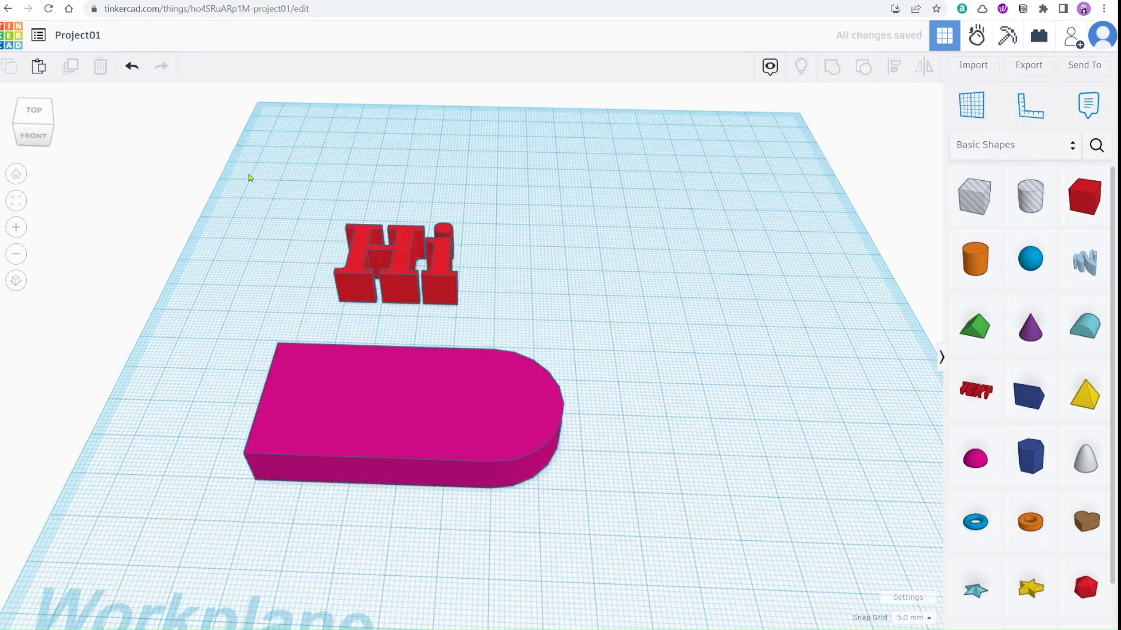
# - Align the "Hi" text and the magenta shape on their centres along both the length and the width
pyautogui.moveTo(249, 178); pyautogui.dragTo(633, 482)
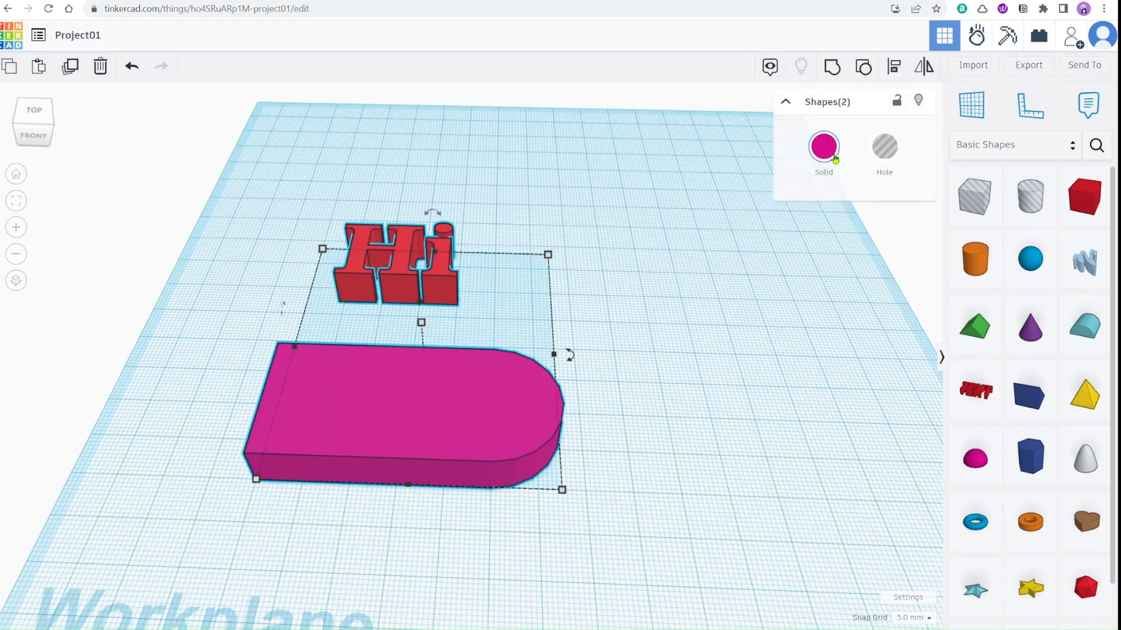
pyautogui.click(894, 68)
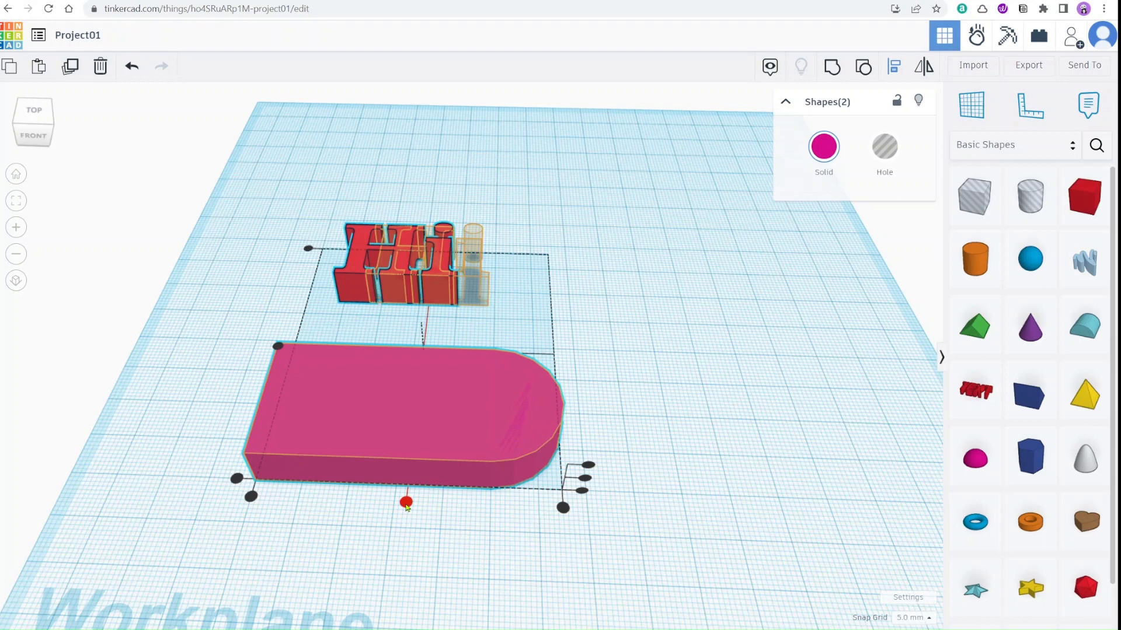
pyautogui.click(406, 503)
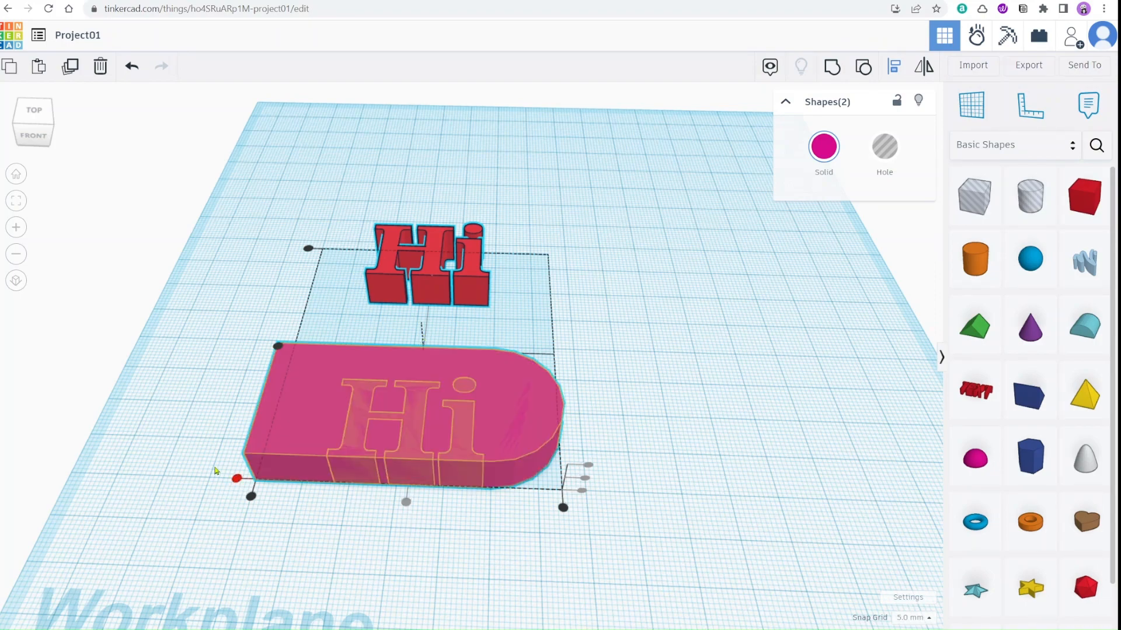
pyautogui.moveTo(368, 525); pyautogui.dragTo(420, 494, button='right')
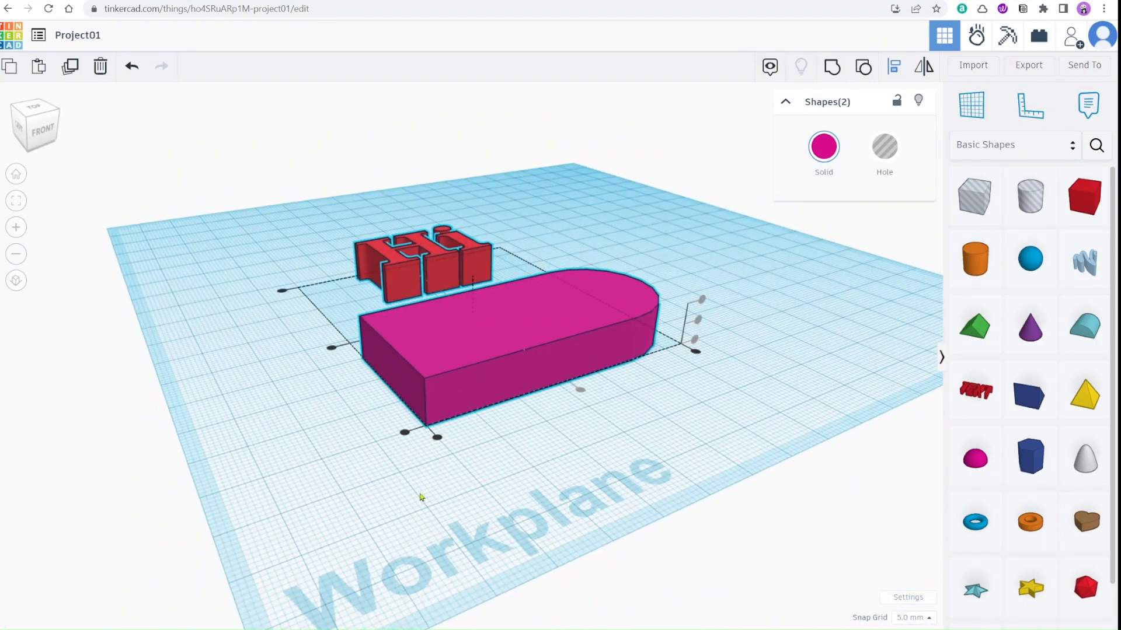
pyautogui.moveTo(697, 420); pyautogui.dragTo(355, 373, button='right')
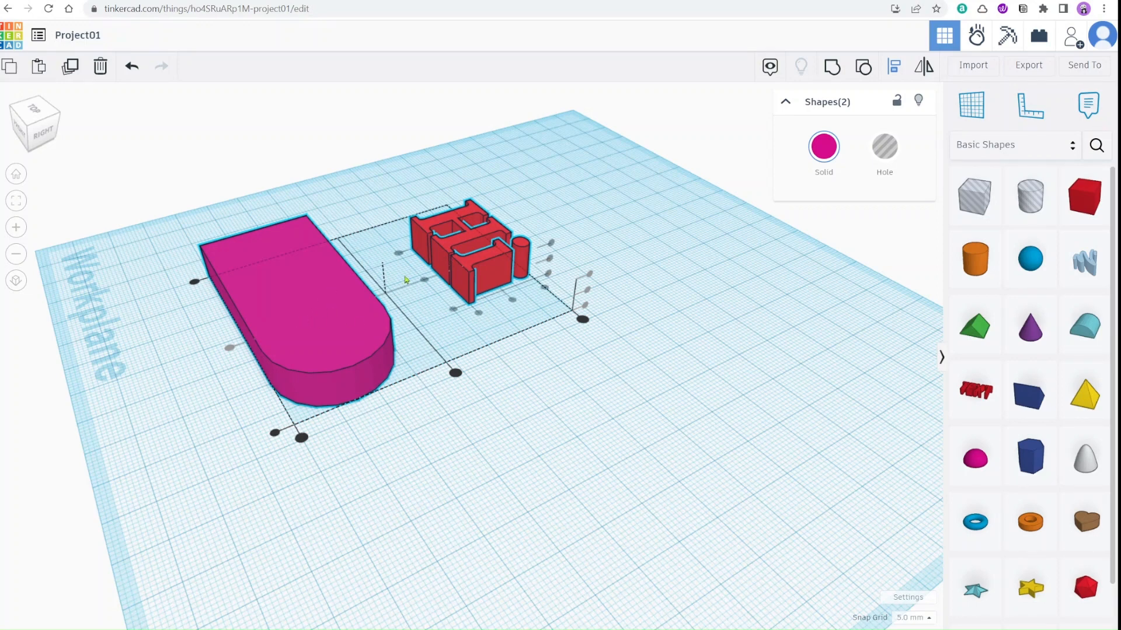
pyautogui.click(456, 374)
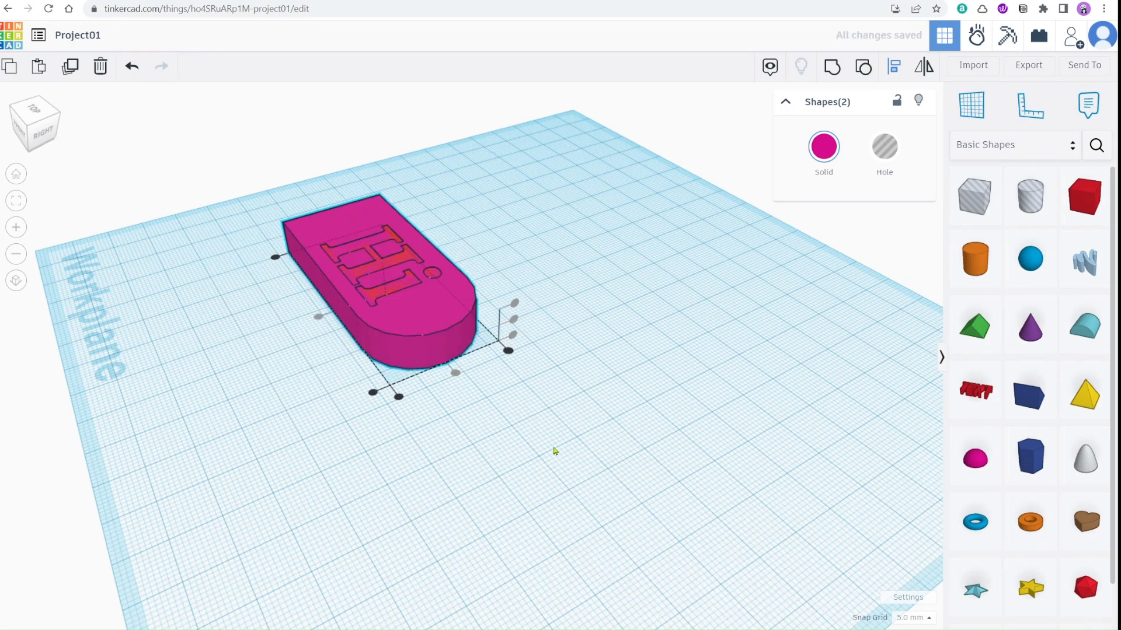
pyautogui.moveTo(555, 453); pyautogui.dragTo(680, 518, button='right')
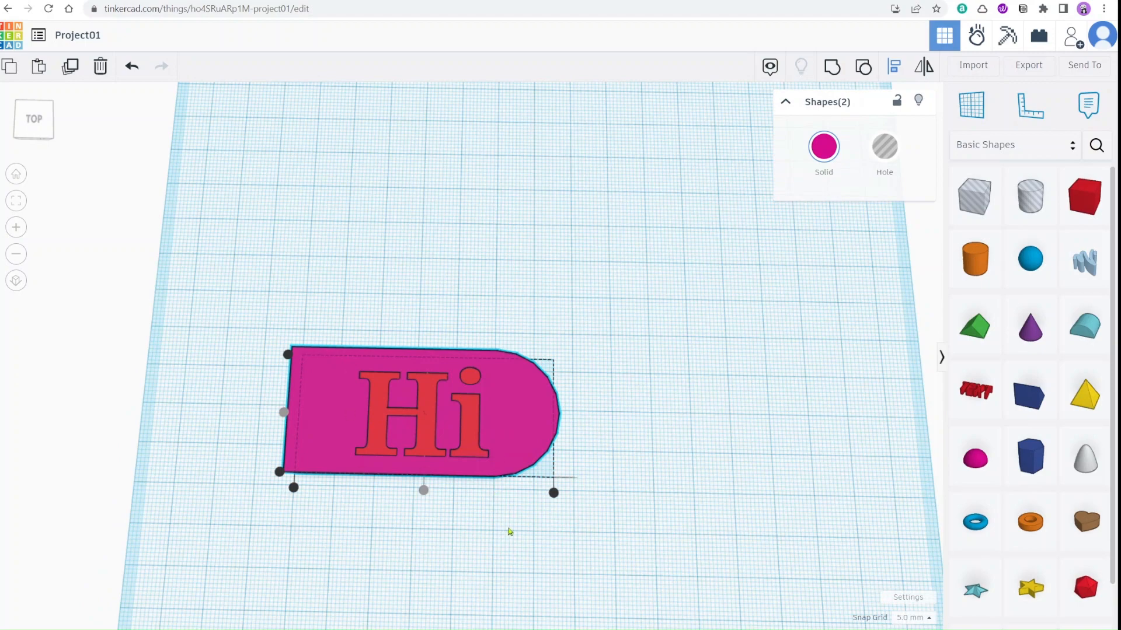
pyautogui.moveTo(510, 531); pyautogui.dragTo(508, 503, button='right')
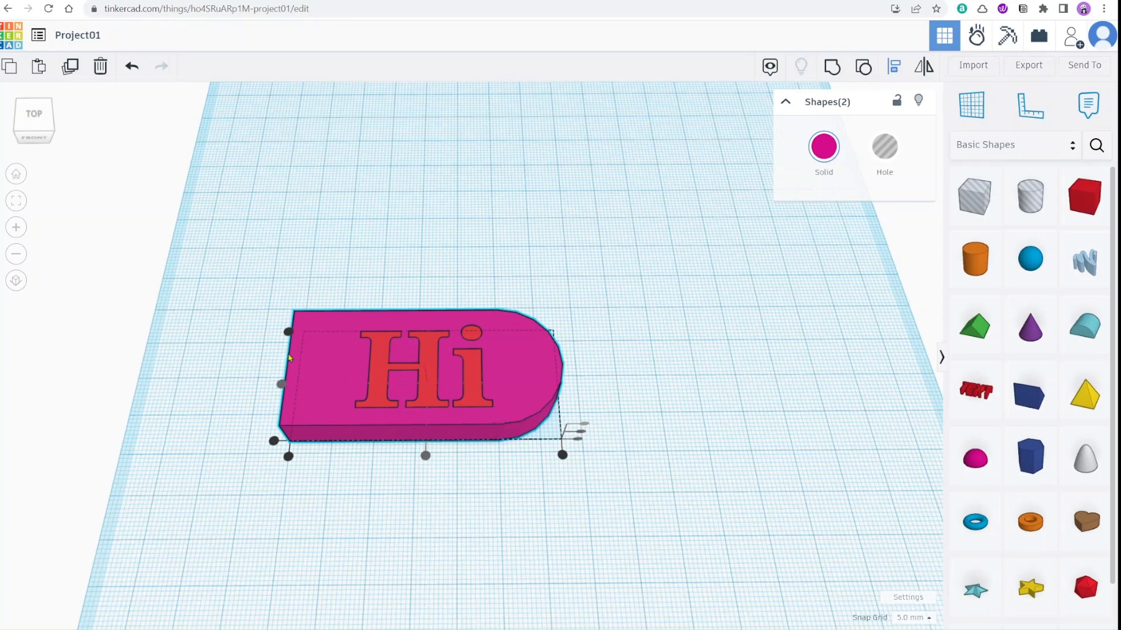
pyautogui.click(369, 511)
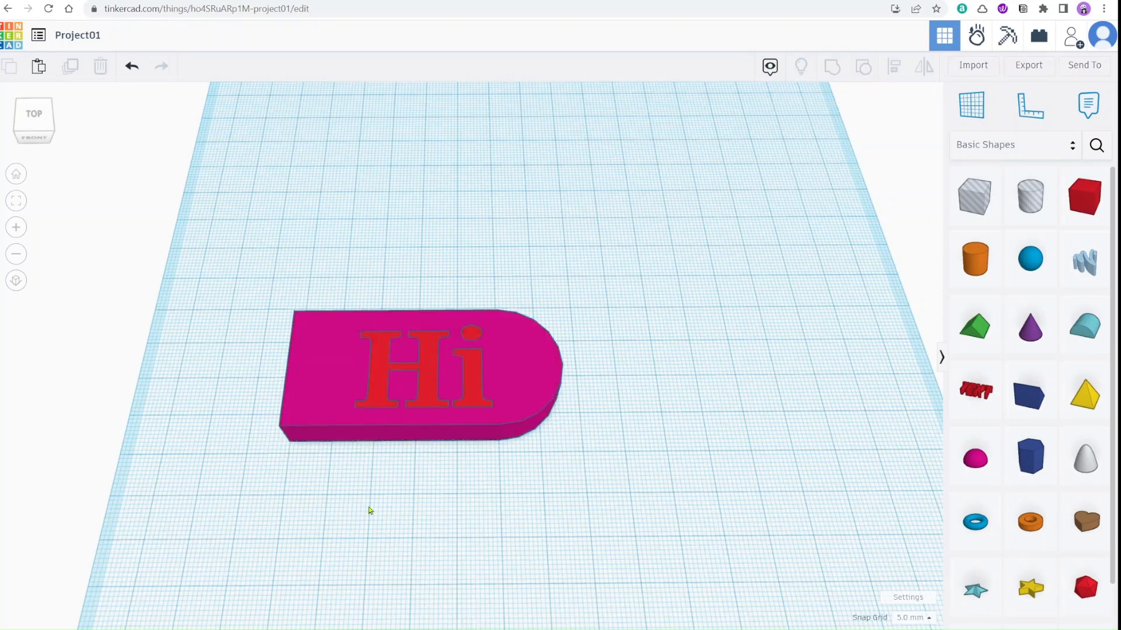
# - Set the snap grid to 2.0 mm and nudge the "Hi" text four grid steps towards the magenta shape's straight end
pyautogui.click(428, 403)
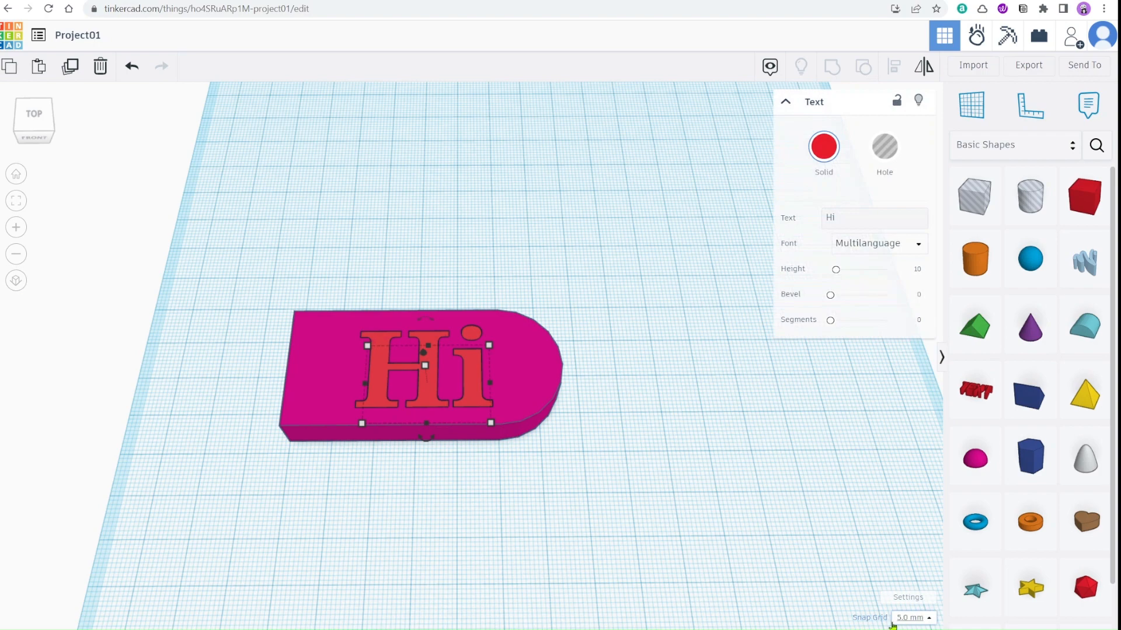
pyautogui.click(908, 618)
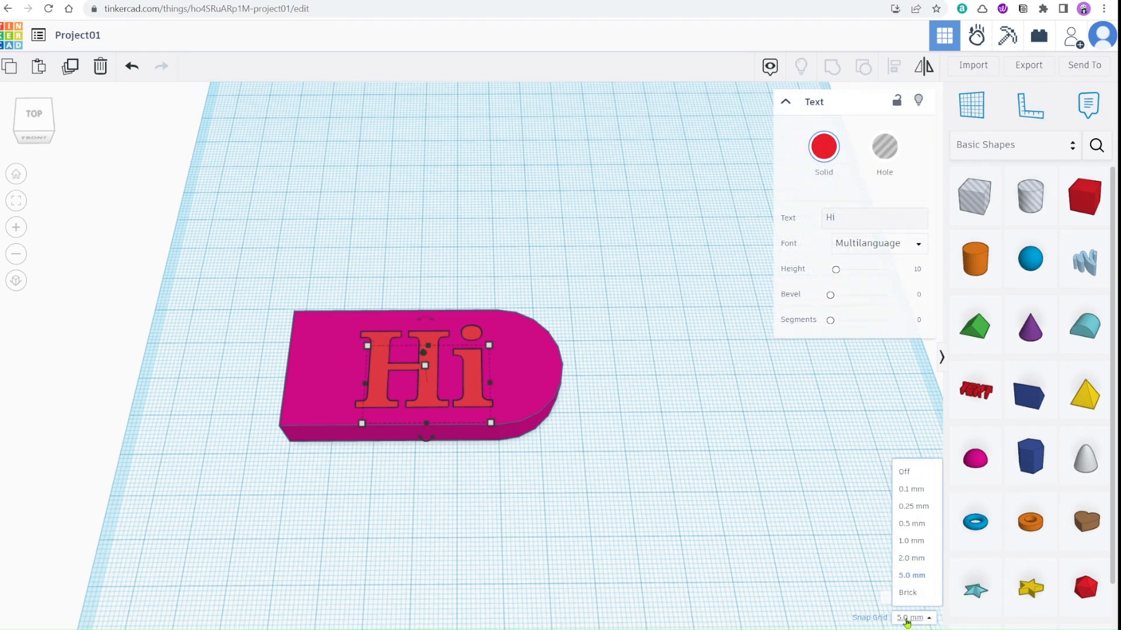
pyautogui.click(908, 557)
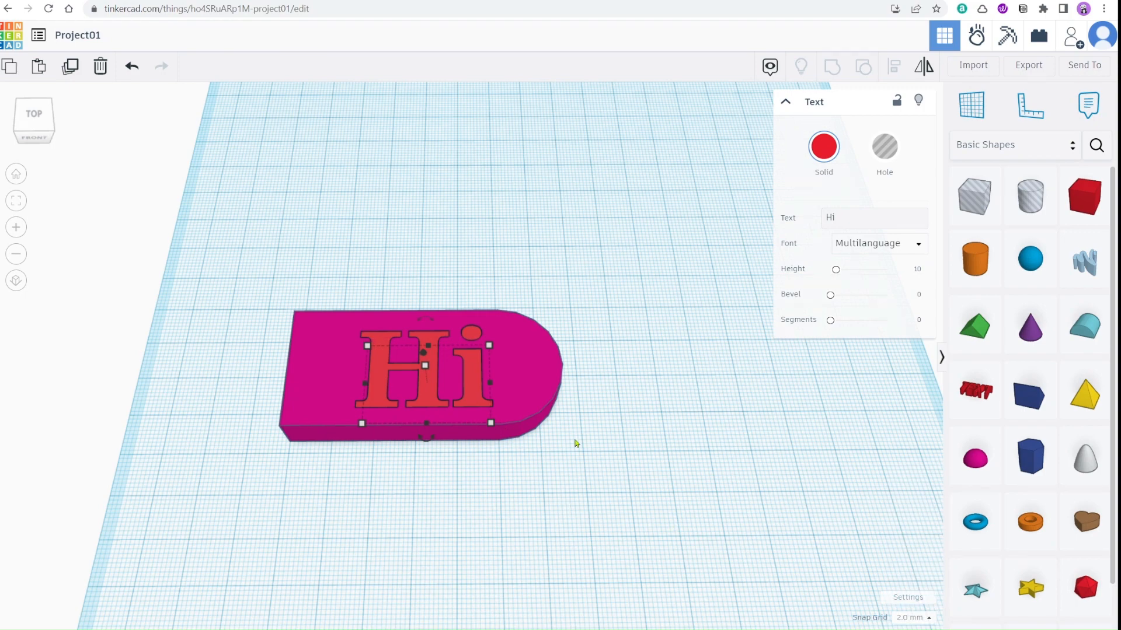
pyautogui.press('Left')
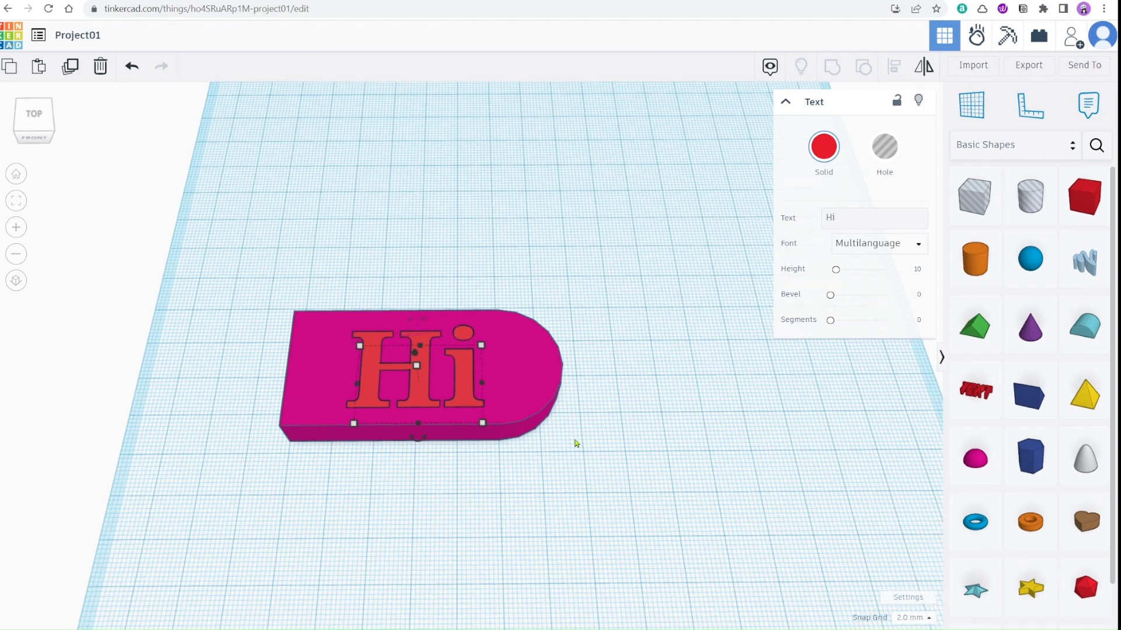
pyautogui.press('Left')
pyautogui.press('Left')
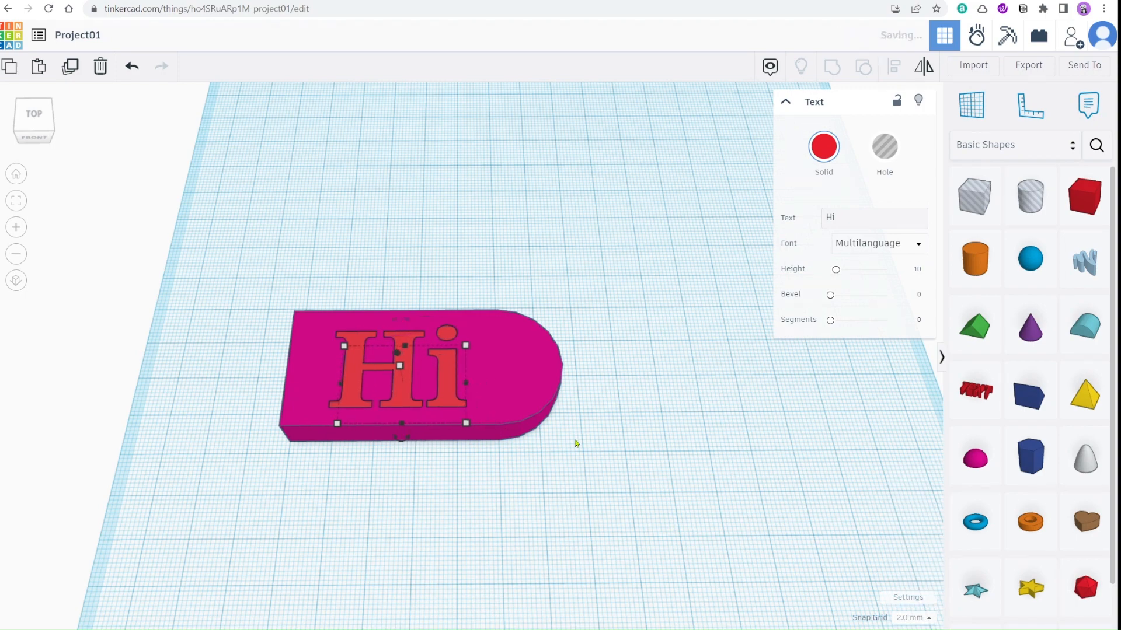
pyautogui.press('Left')
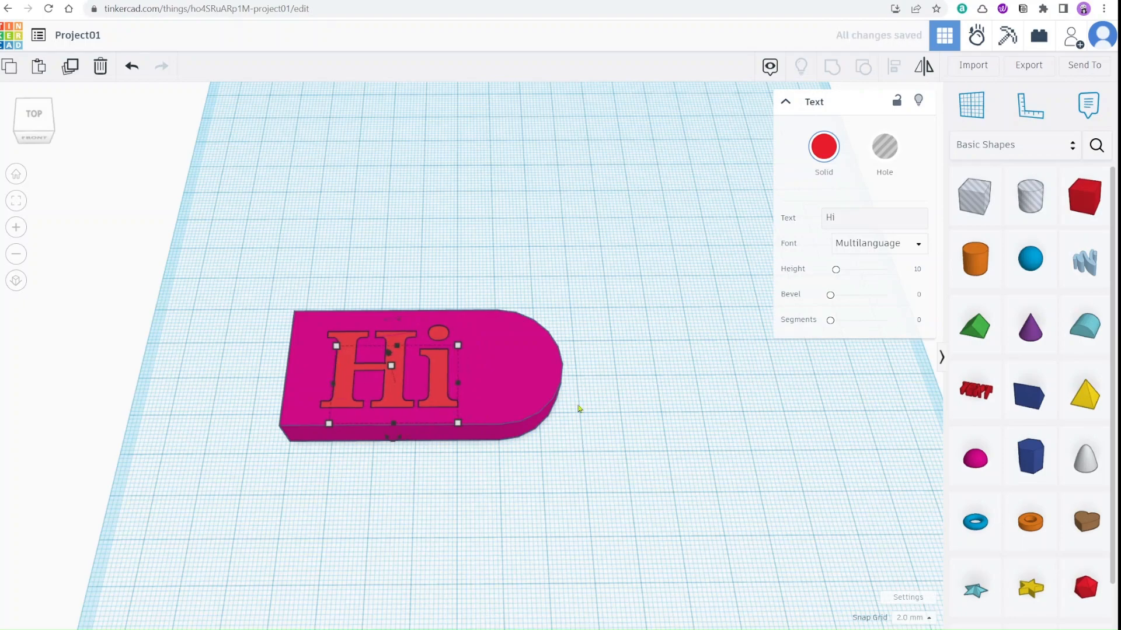
pyautogui.moveTo(578, 408); pyautogui.dragTo(583, 531, button='right')
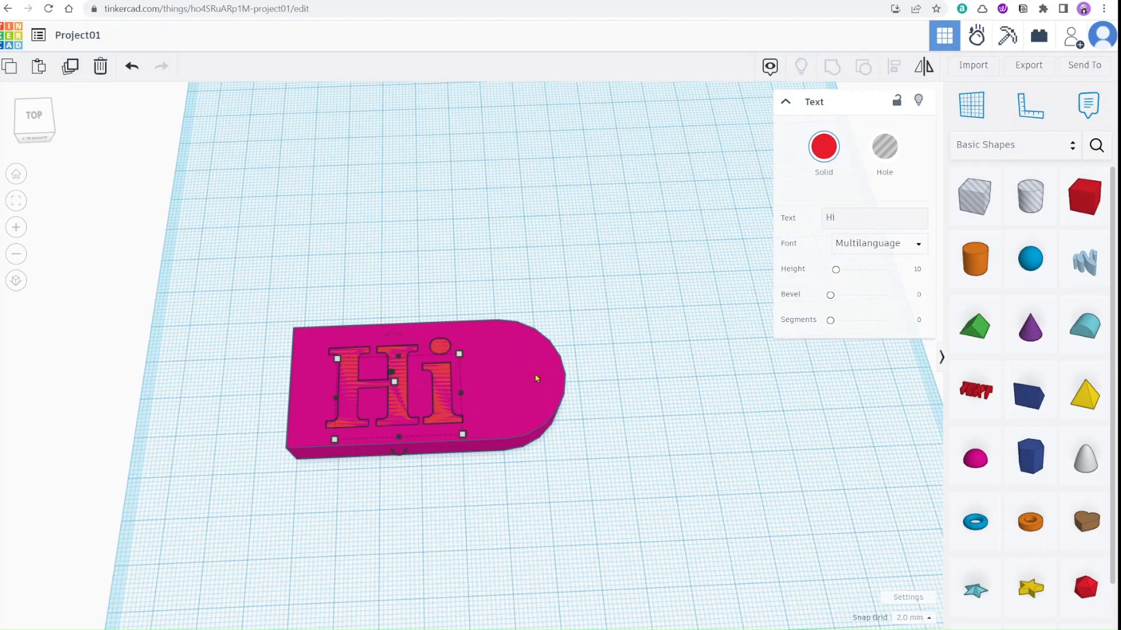
# - Add a solid cylinder to the workplane and move it onto the rounded end of the magenta shape
pyautogui.moveTo(594, 488); pyautogui.dragTo(634, 438, button='right')
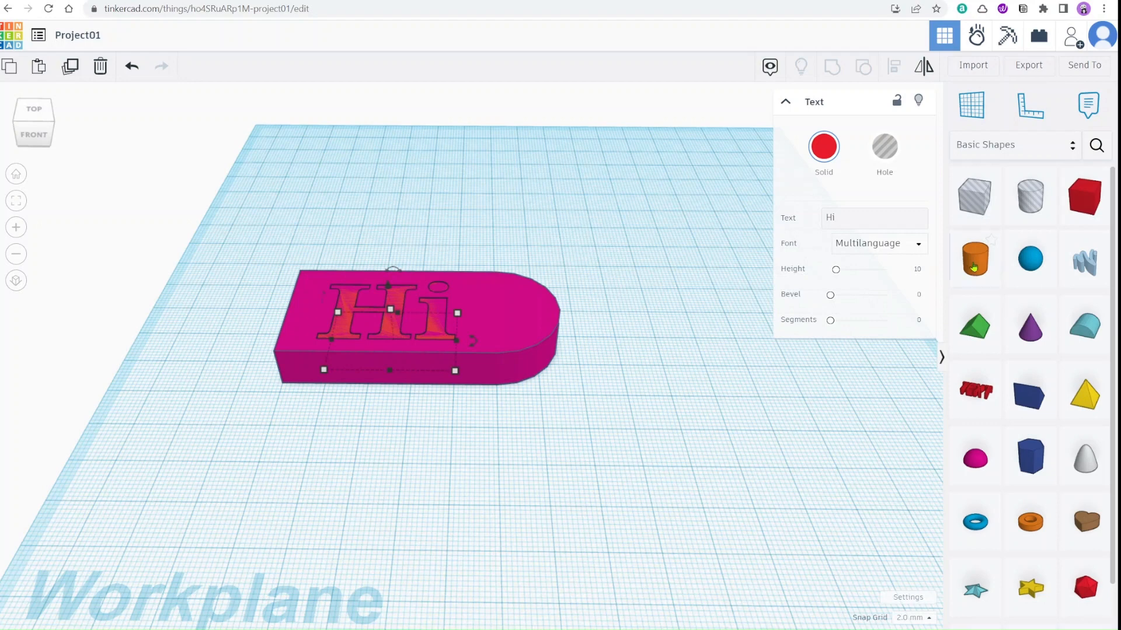
pyautogui.moveTo(974, 263); pyautogui.dragTo(678, 369)
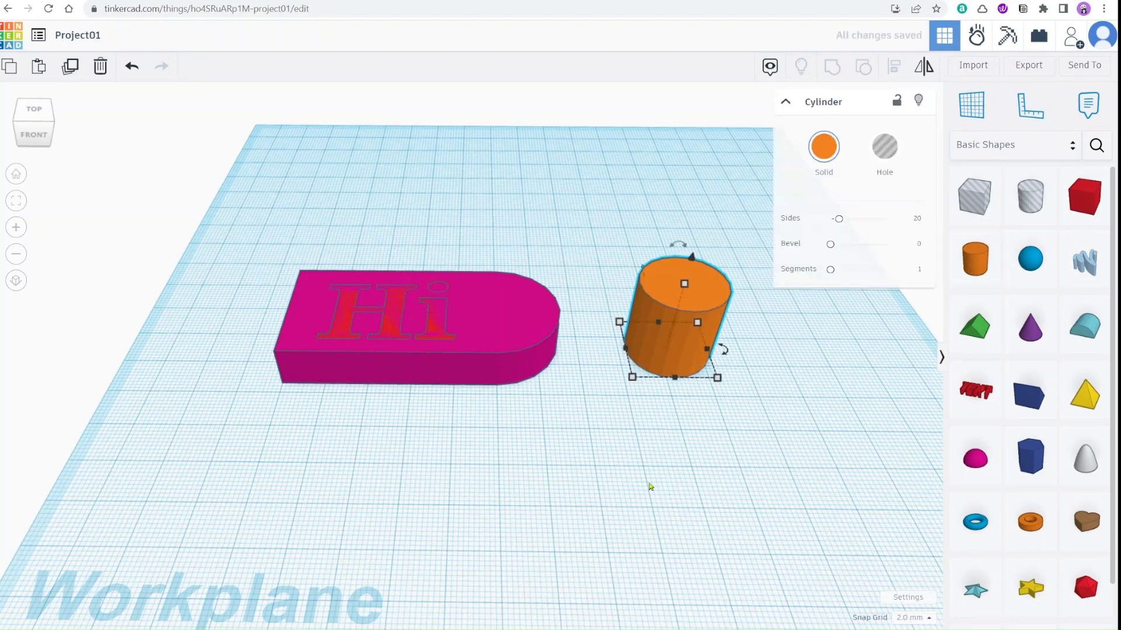
pyautogui.moveTo(648, 485); pyautogui.dragTo(696, 278, button='right')
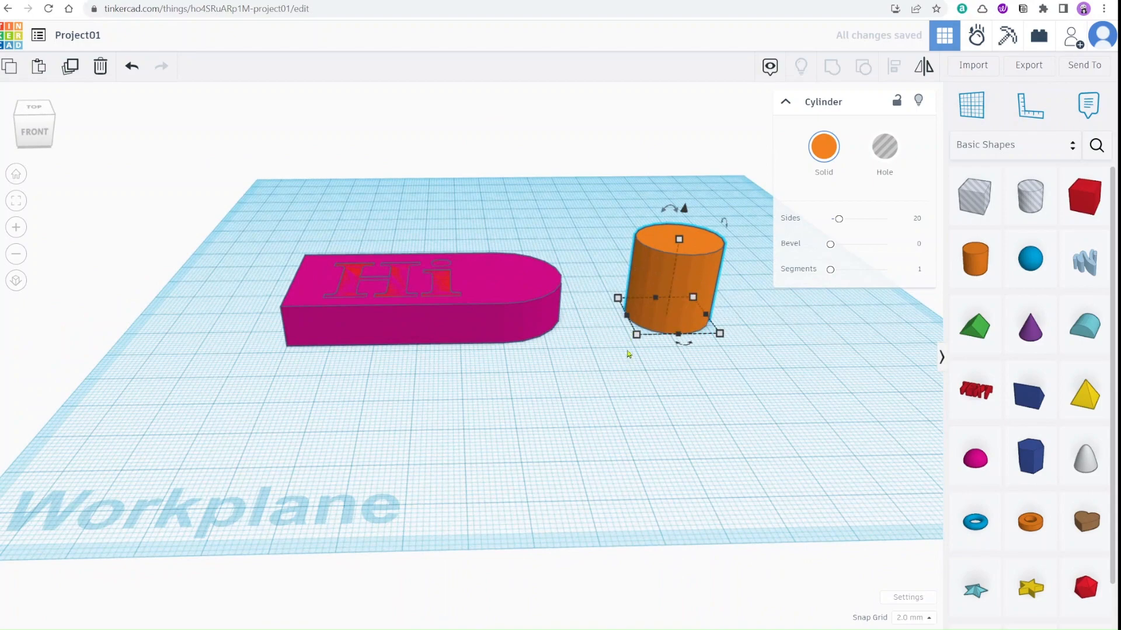
pyautogui.moveTo(628, 354); pyautogui.dragTo(634, 448, button='right')
pyautogui.moveTo(644, 443); pyautogui.dragTo(499, 433)
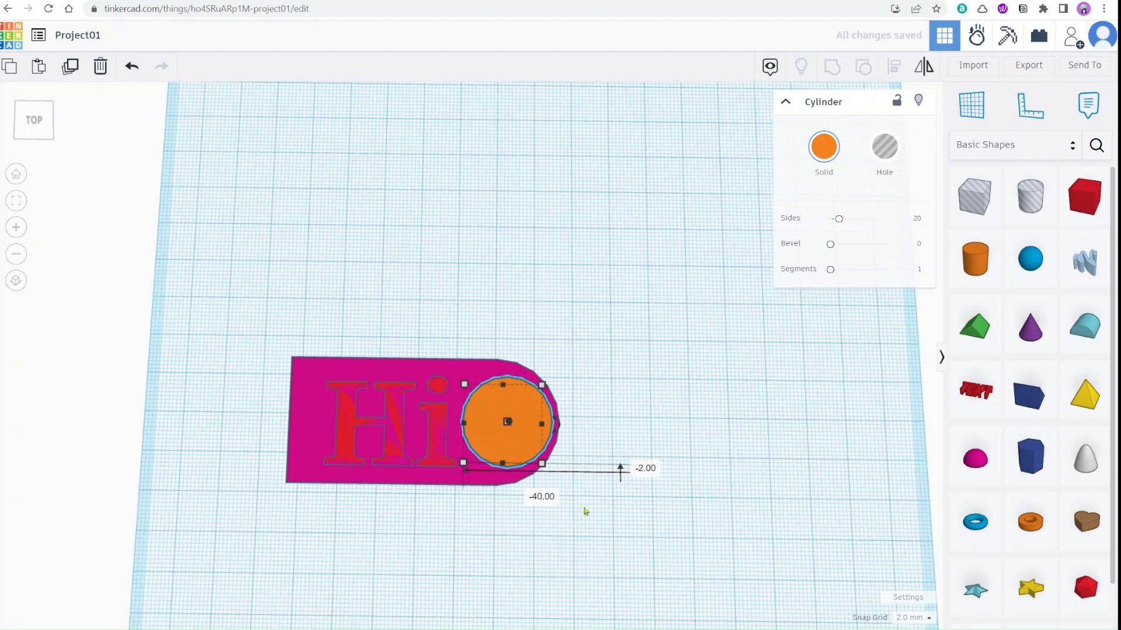
pyautogui.click(545, 497)
pyautogui.moveTo(584, 507); pyautogui.dragTo(546, 270, button='right')
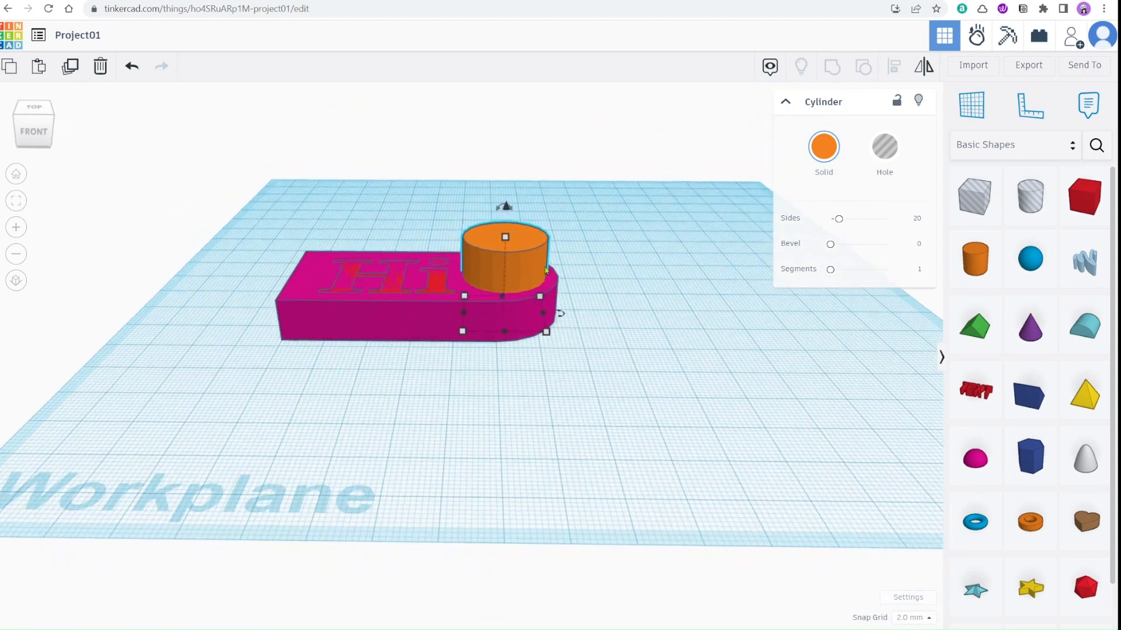
# - Set the cylinder's length and width to 15 mm each
pyautogui.moveTo(547, 334)
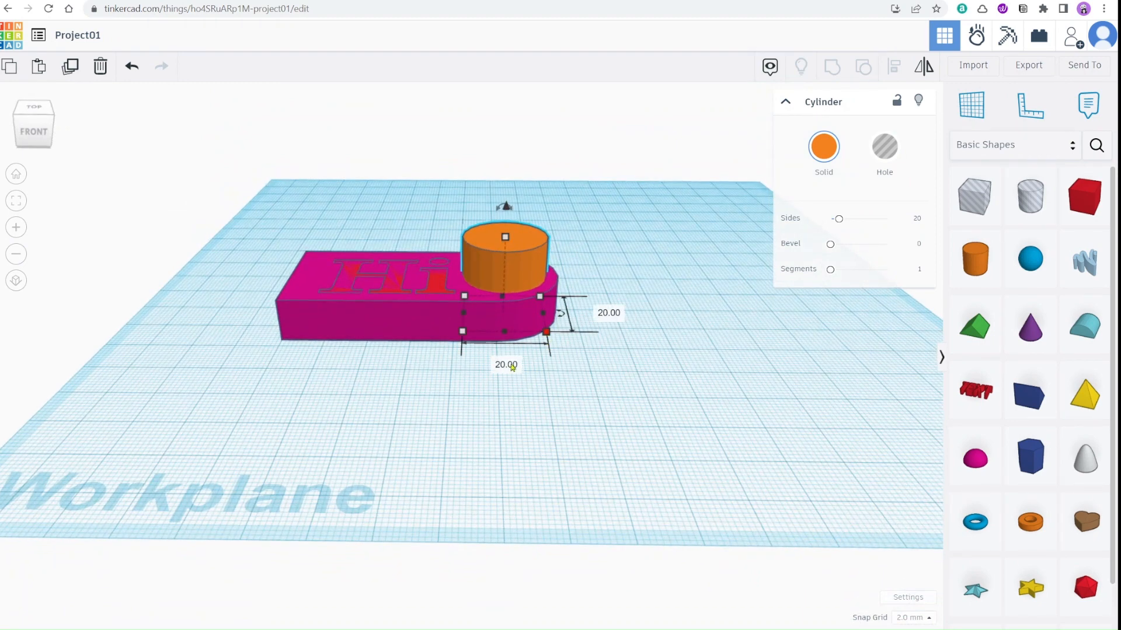
pyautogui.click(506, 365)
pyautogui.write('15')
pyautogui.press('Tab')
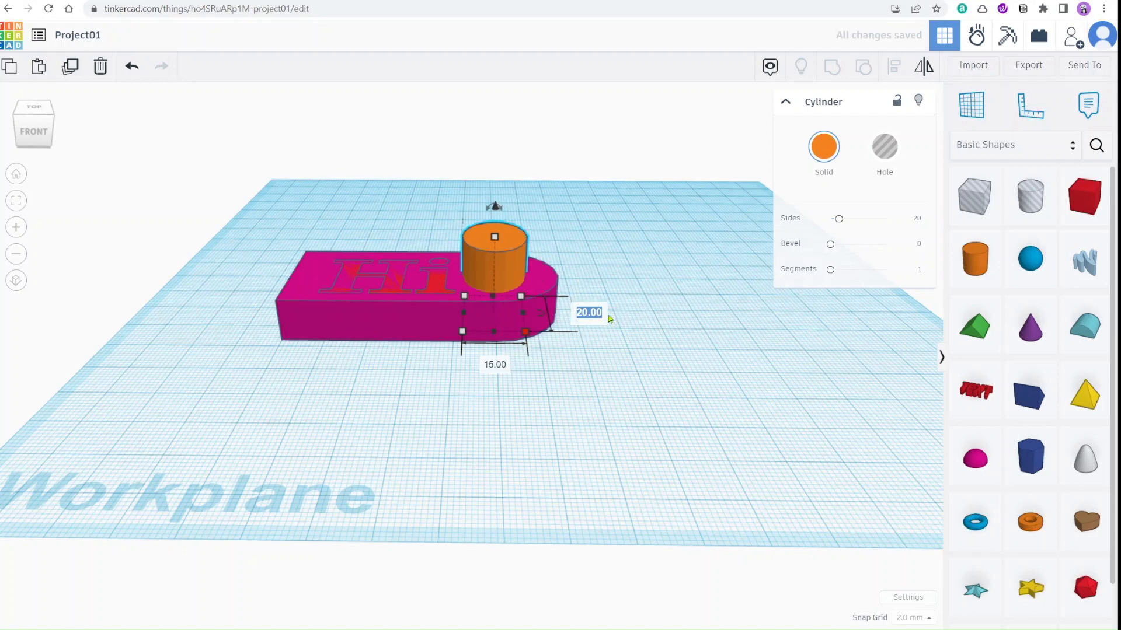
pyautogui.write('15')
pyautogui.press('Return')
# - Shift the cylinder 3 mm towards the rounded tip and 3 mm towards the front of the magenta shape
pyautogui.moveTo(653, 397); pyautogui.dragTo(561, 448, button='right')
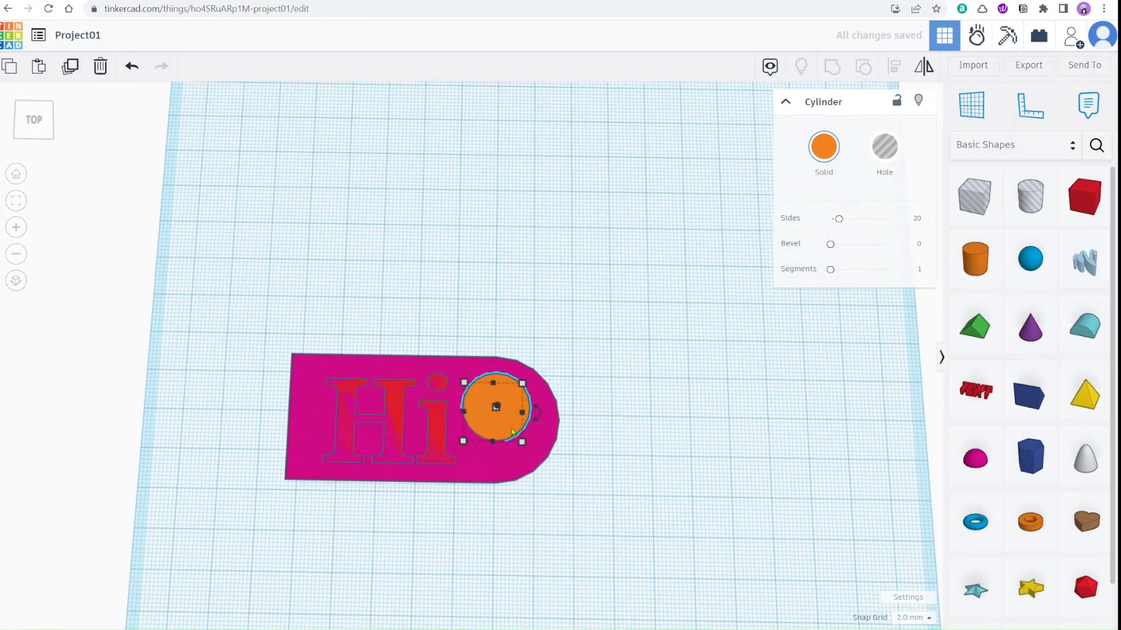
pyautogui.moveTo(512, 432); pyautogui.dragTo(515, 438)
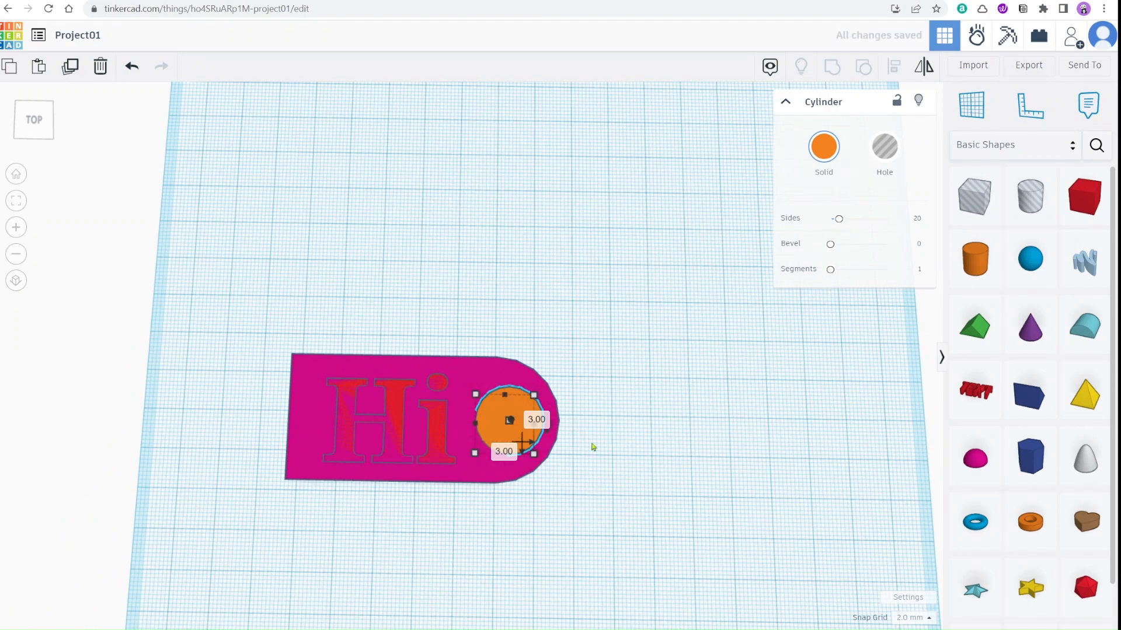
pyautogui.moveTo(593, 446); pyautogui.dragTo(577, 365, button='right')
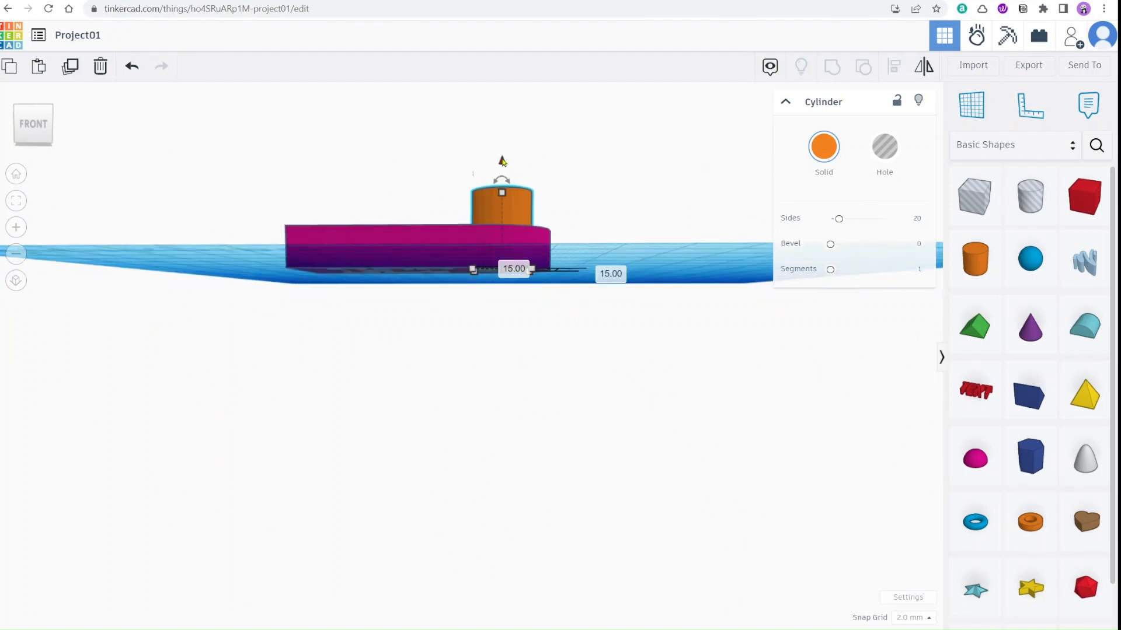
# - Lower the cylinder until it passes completely through the magenta shape's rounded end and protrudes on both sides
pyautogui.moveTo(502, 160); pyautogui.dragTo(503, 177)
pyautogui.scroll(2, 657, 363)
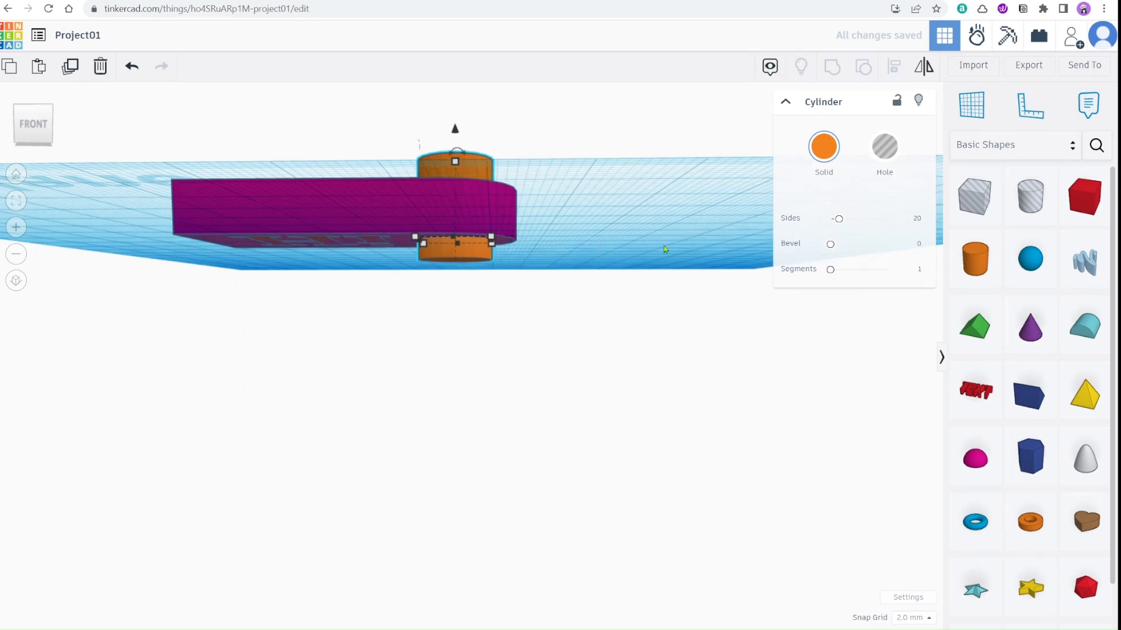
pyautogui.moveTo(664, 250); pyautogui.dragTo(680, 465, button='right')
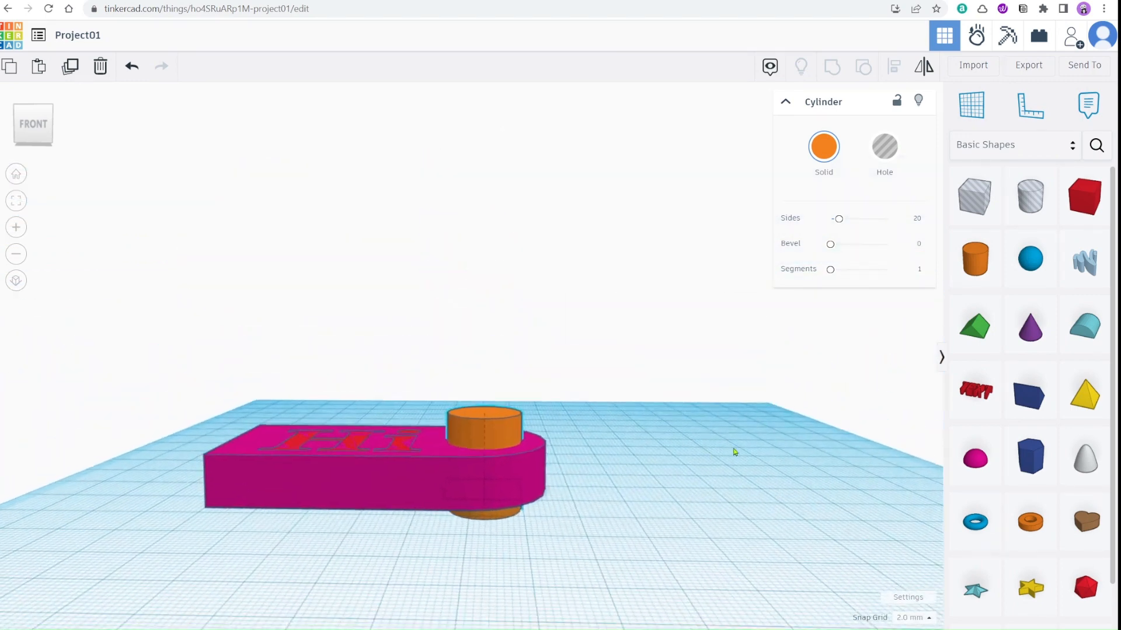
pyautogui.moveTo(734, 448); pyautogui.dragTo(744, 454, button='middle')
pyautogui.scroll(2, 688, 471)
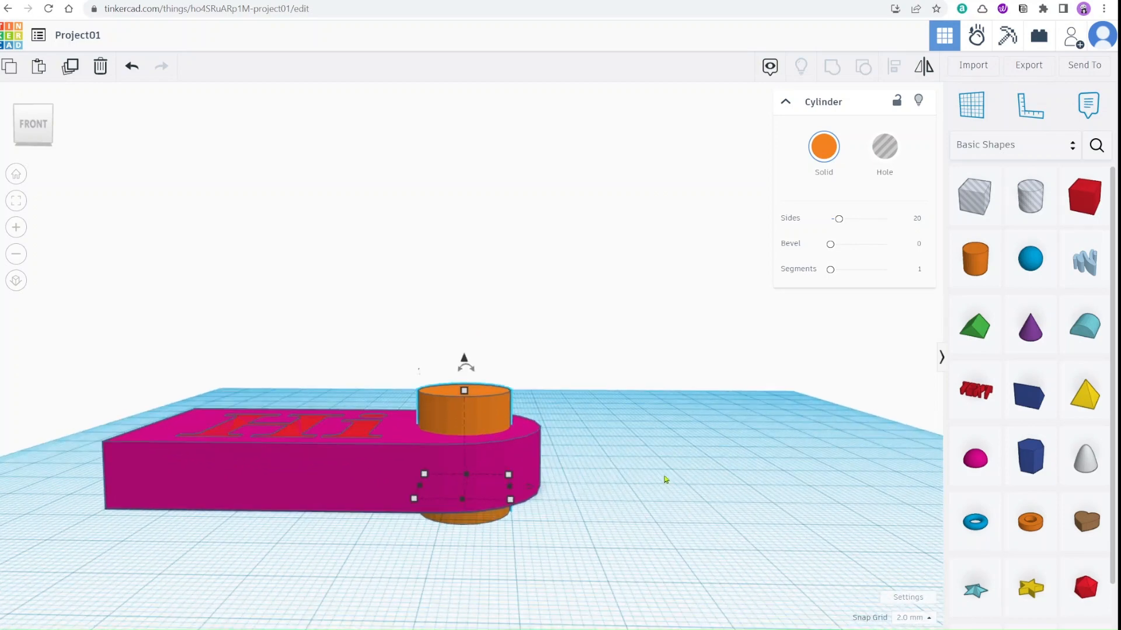
pyautogui.moveTo(653, 463); pyautogui.dragTo(657, 454, button='right')
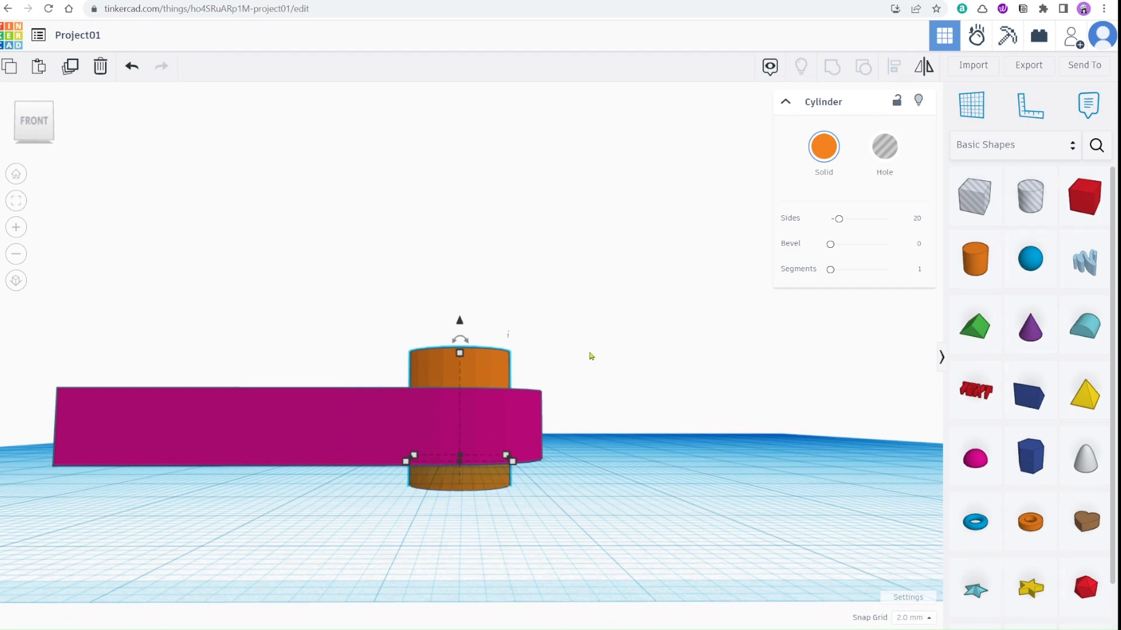
pyautogui.moveTo(591, 356); pyautogui.dragTo(574, 470, button='right')
pyautogui.moveTo(594, 576); pyautogui.dragTo(601, 565, button='right')
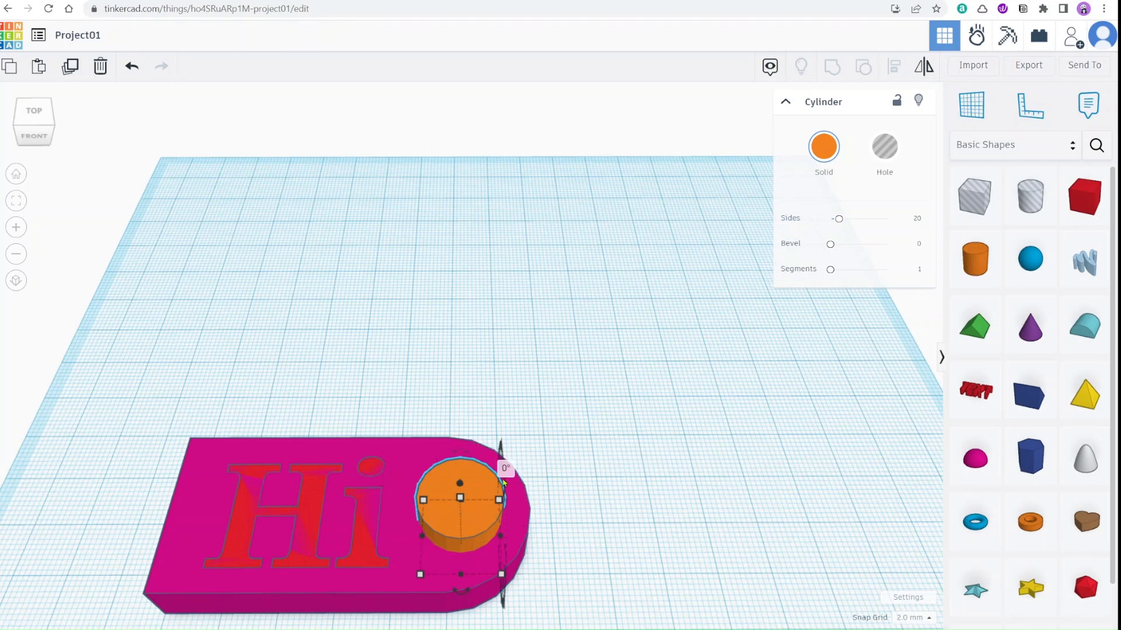
# - Turn the cylinder into a hole and check from below that it runs through the magenta shape
pyautogui.click(887, 154)
pyautogui.click(655, 408)
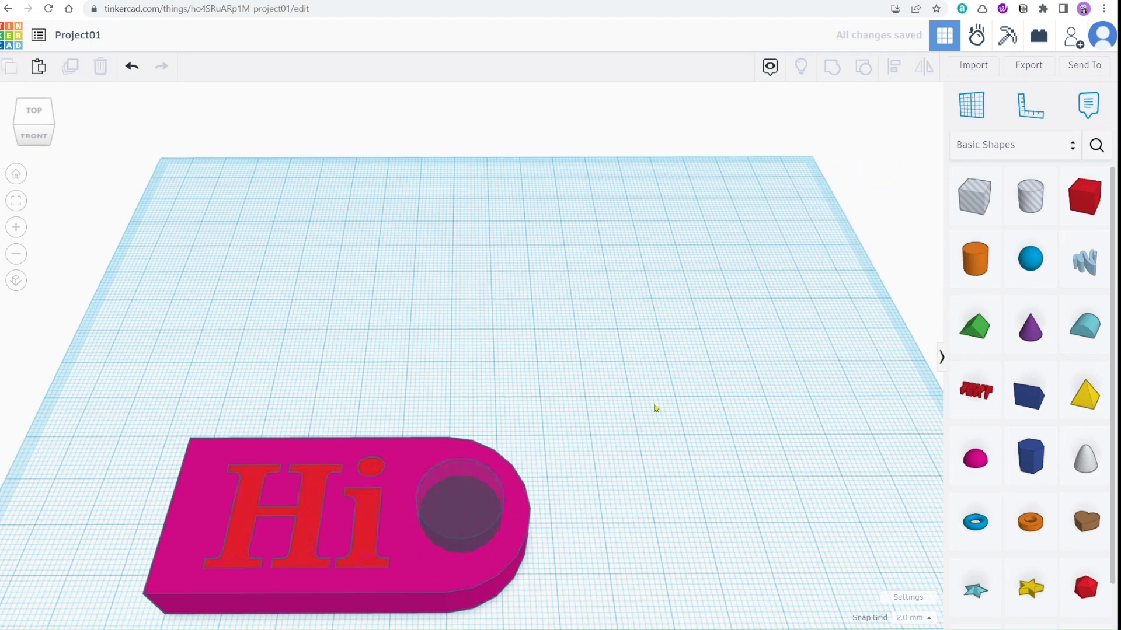
pyautogui.moveTo(656, 408); pyautogui.dragTo(631, 442, button='right')
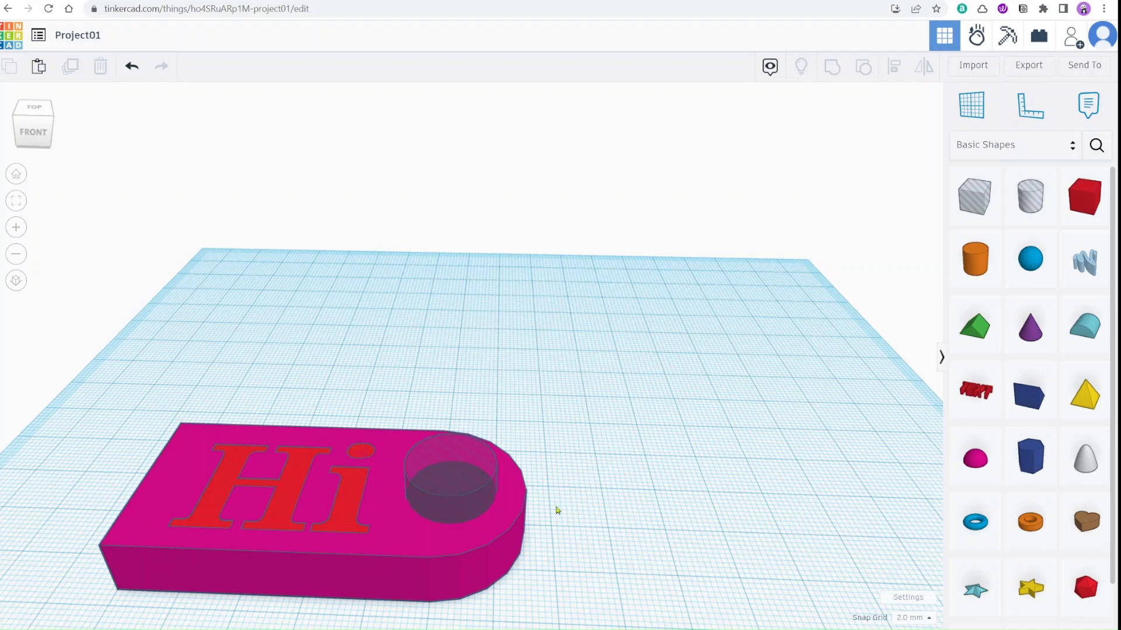
pyautogui.click(467, 468)
pyautogui.moveTo(600, 465); pyautogui.dragTo(594, 398, button='right')
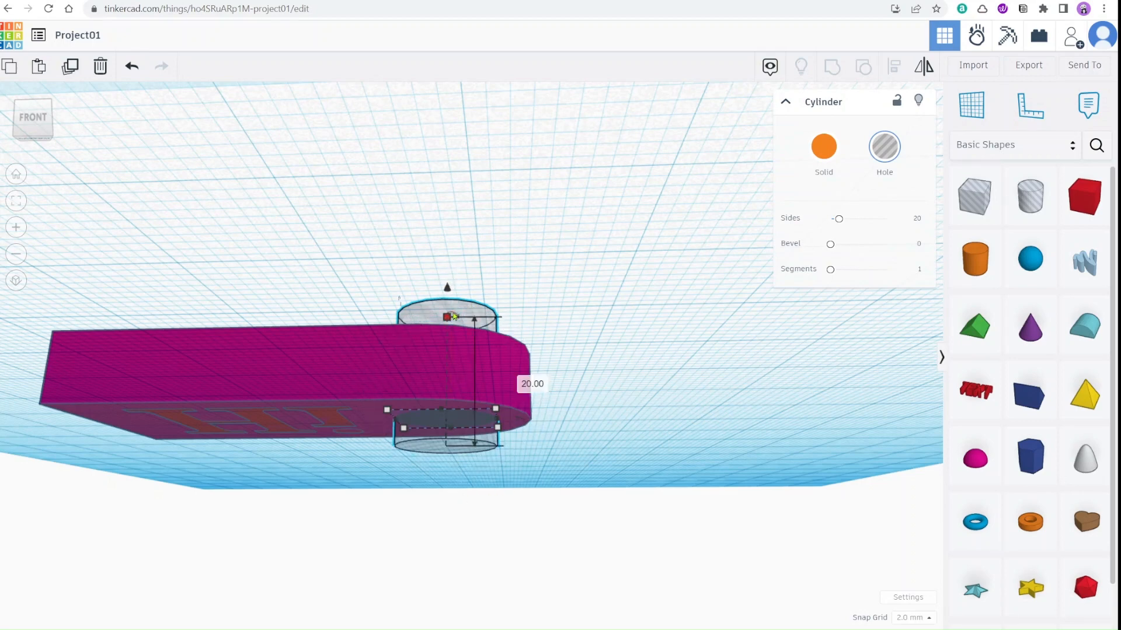
pyautogui.moveTo(561, 447); pyautogui.dragTo(591, 499, button='right')
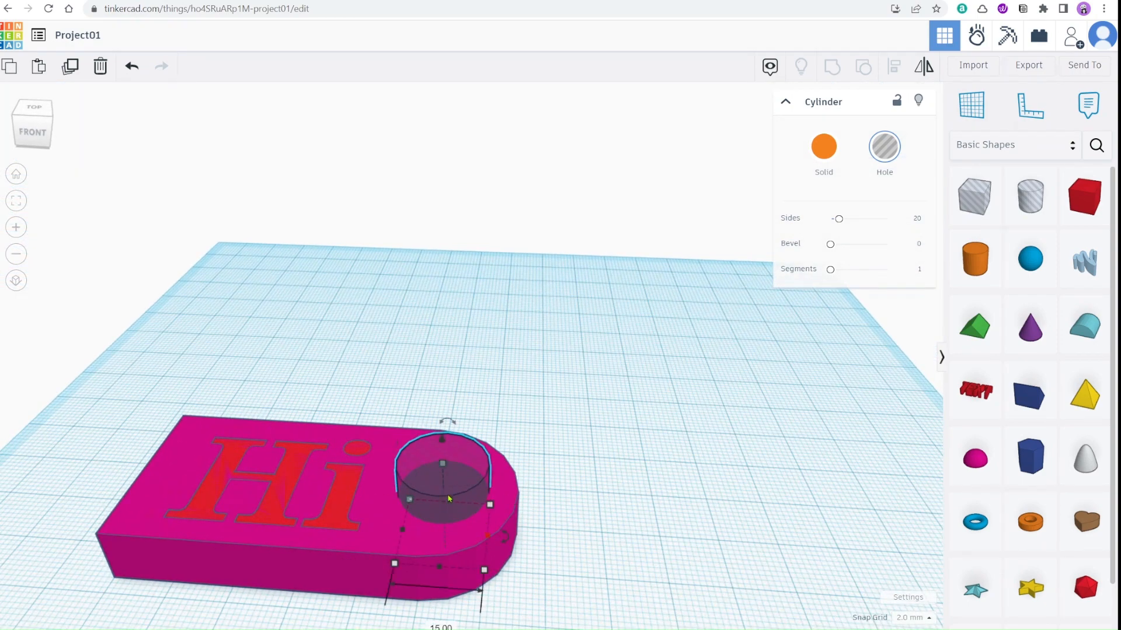
pyautogui.scroll(-1, 700, 499)
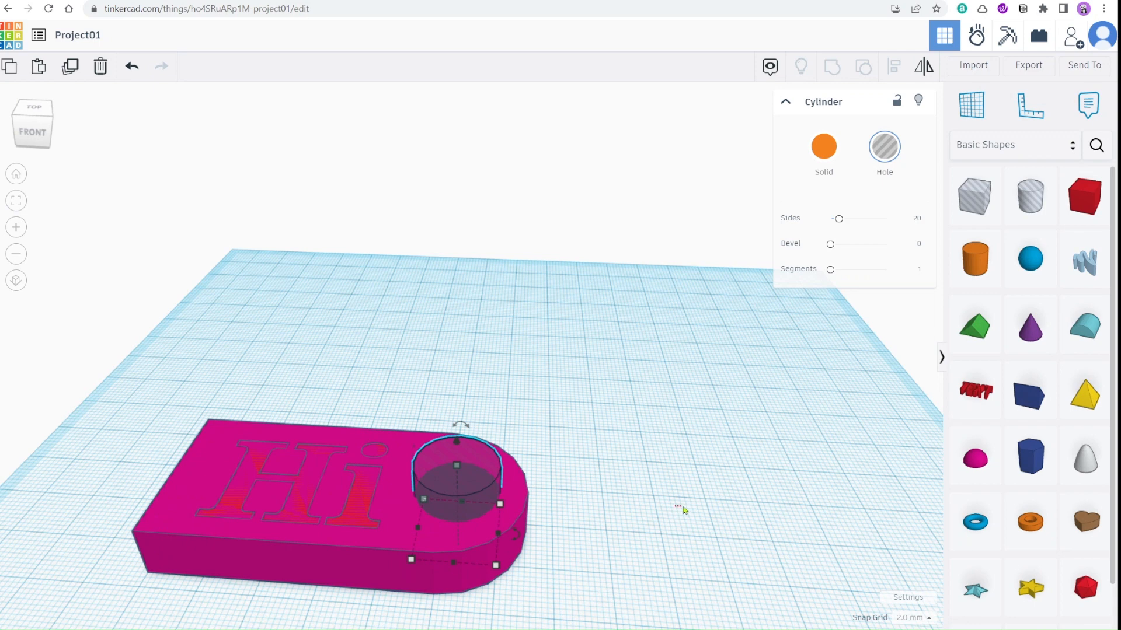
# - Examine the magenta shape, the "Hi" text and the hole cylinder by selecting them together and separately
pyautogui.click(685, 510)
pyautogui.moveTo(157, 371); pyautogui.dragTo(658, 597)
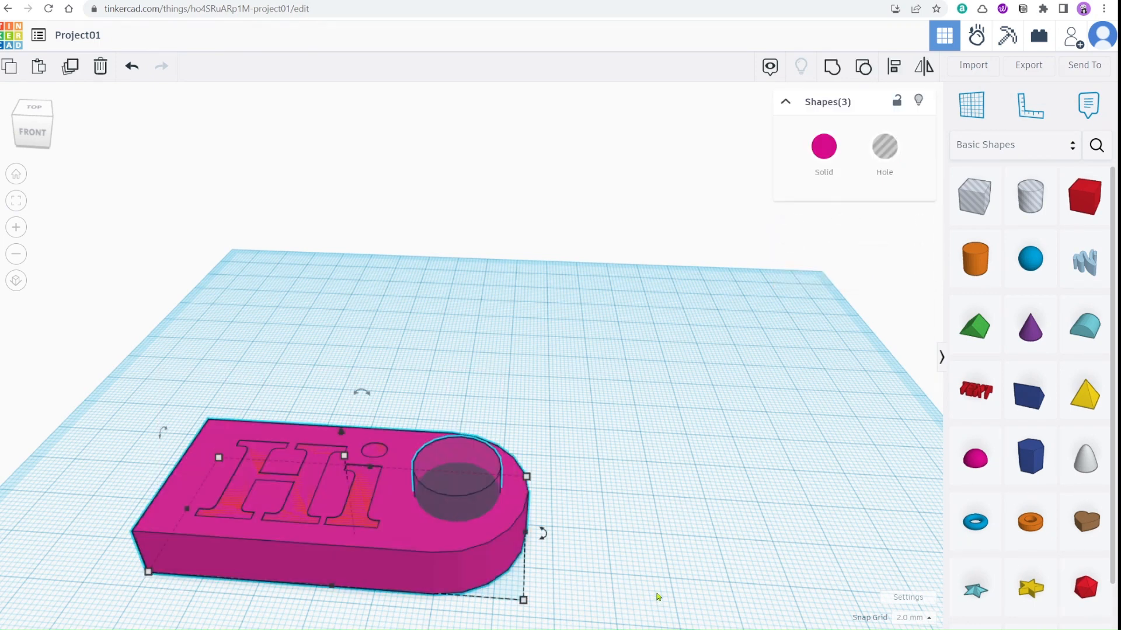
pyautogui.click(636, 559)
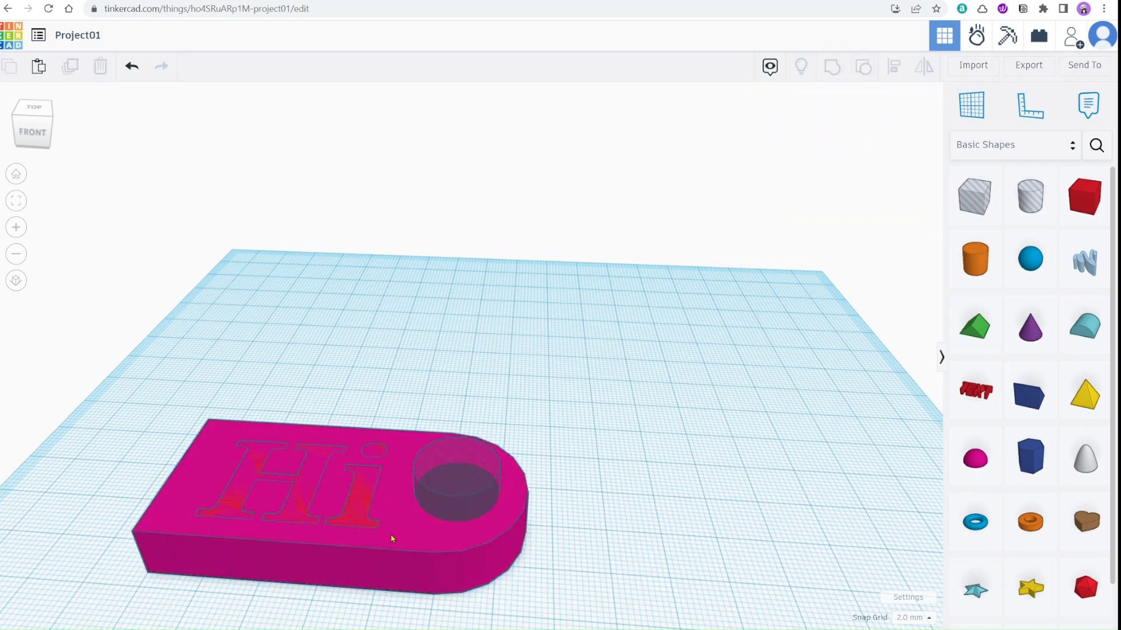
pyautogui.click(393, 539)
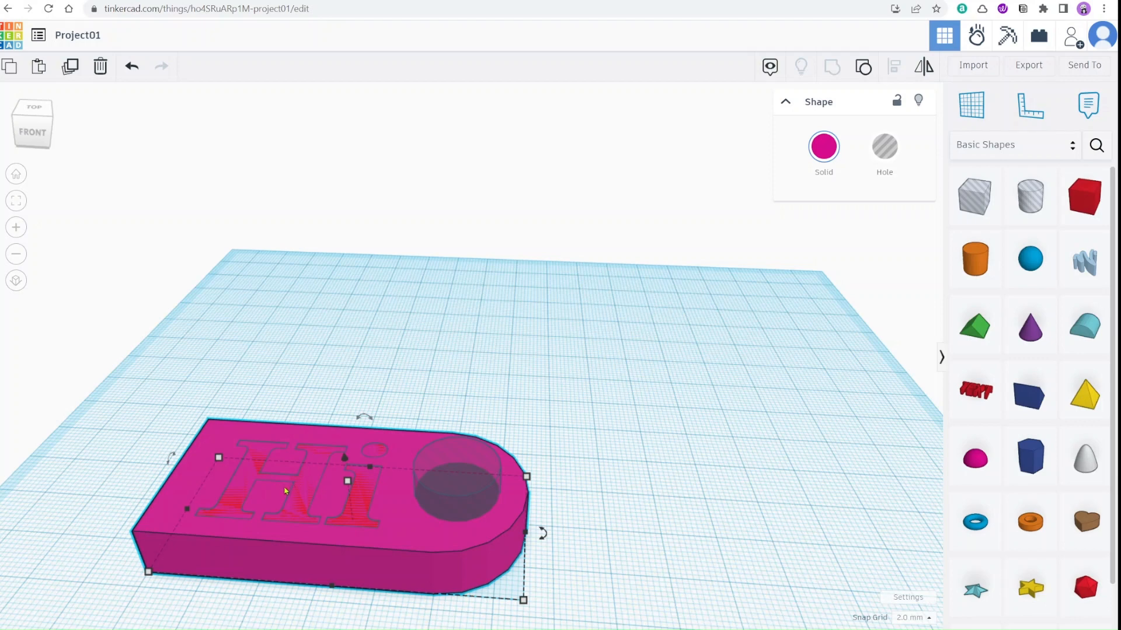
pyautogui.click(629, 488)
pyautogui.click(481, 566)
pyautogui.click(467, 462)
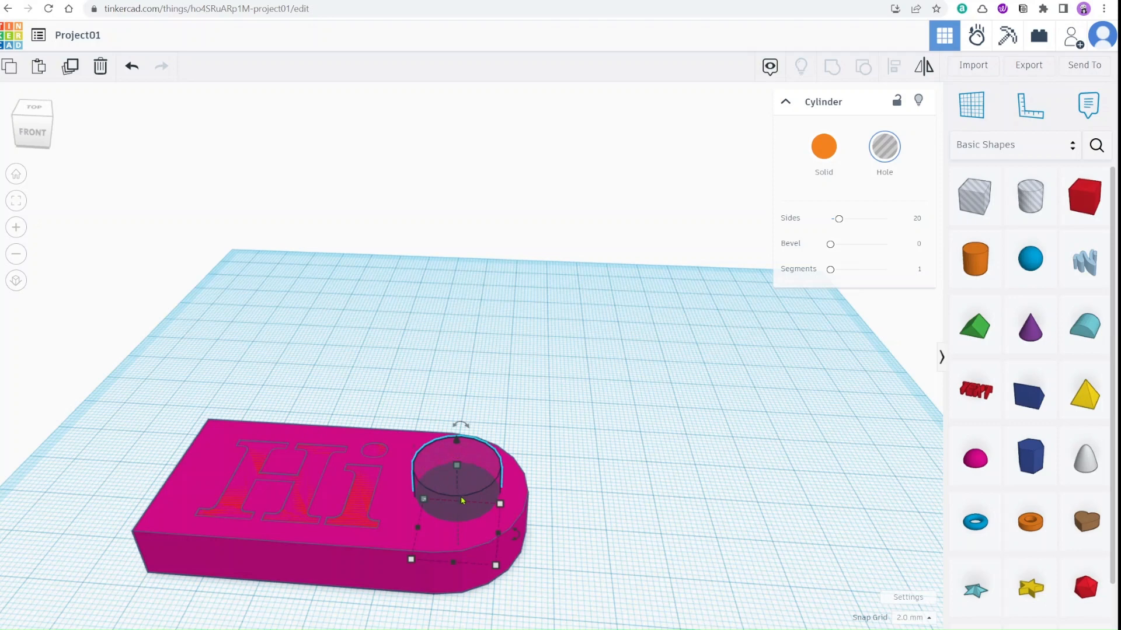
# - Try grouping the magenta shape, the solid "Hi" text and the hole cylinder, and undo the grouping
pyautogui.click(259, 354)
pyautogui.moveTo(188, 341); pyautogui.dragTo(623, 577)
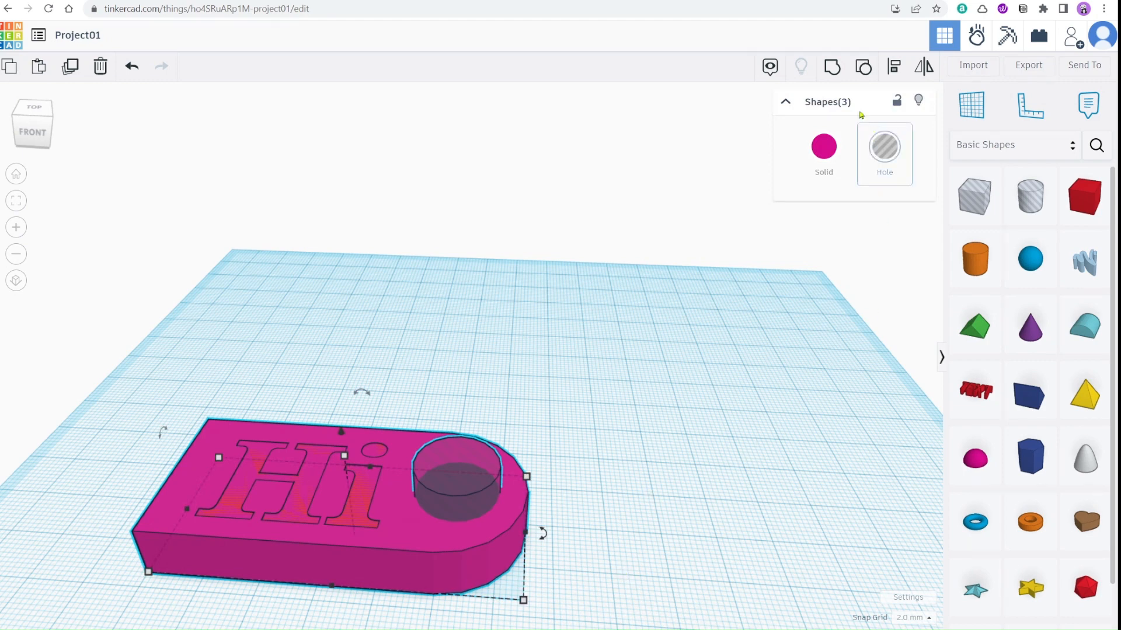
pyautogui.click(833, 71)
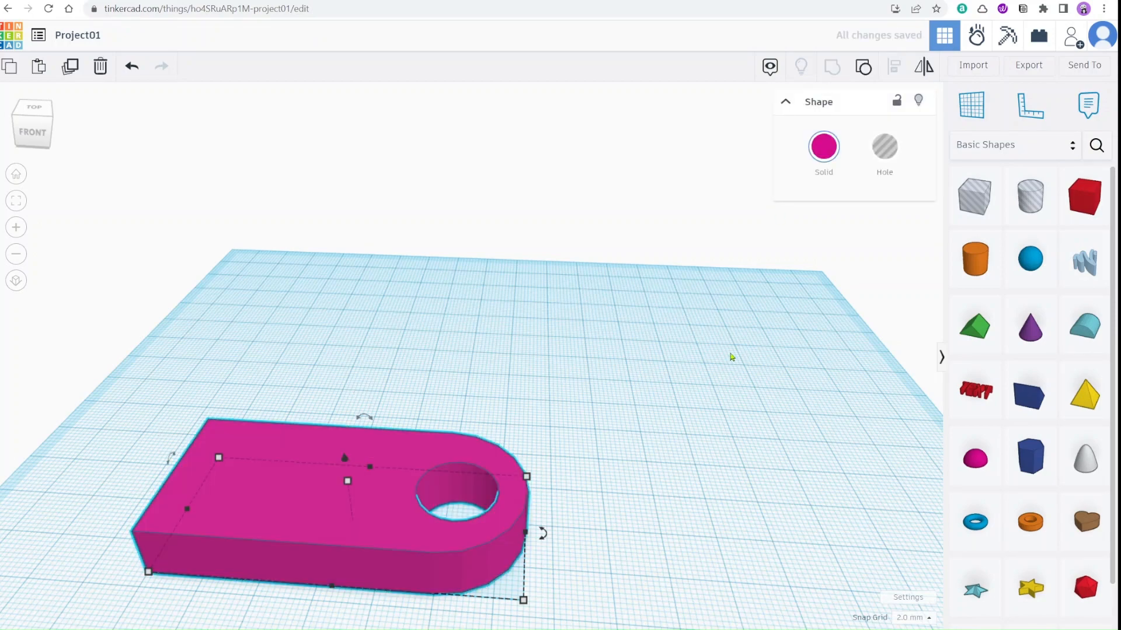
pyautogui.click(599, 488)
pyautogui.moveTo(633, 553); pyautogui.dragTo(601, 498, button='right')
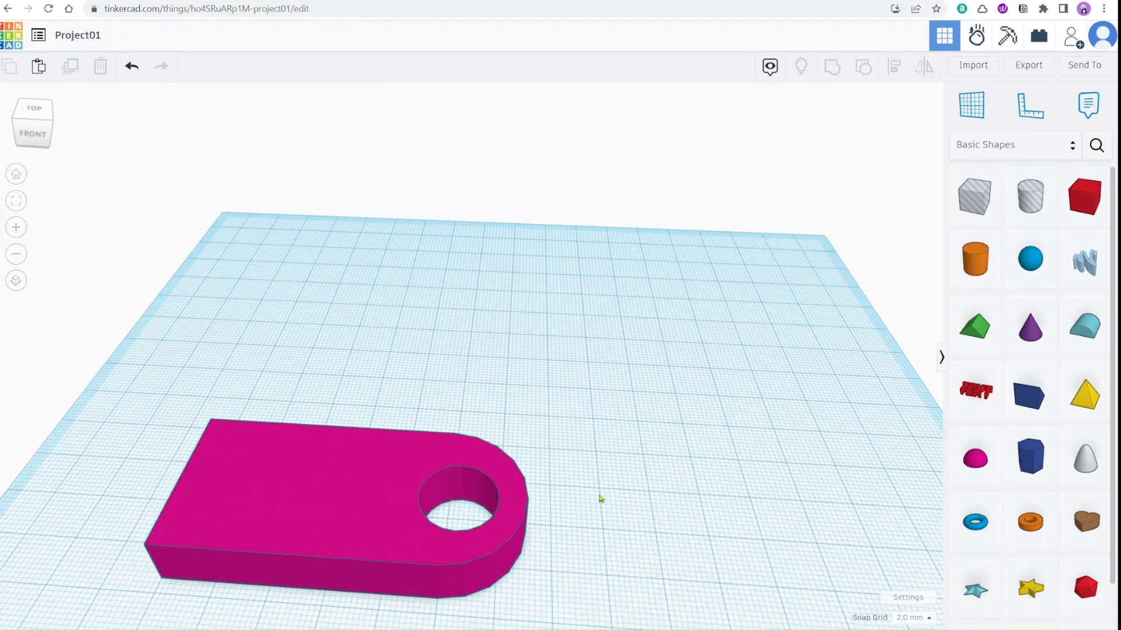
pyautogui.hotkey('ctrl', 'z')
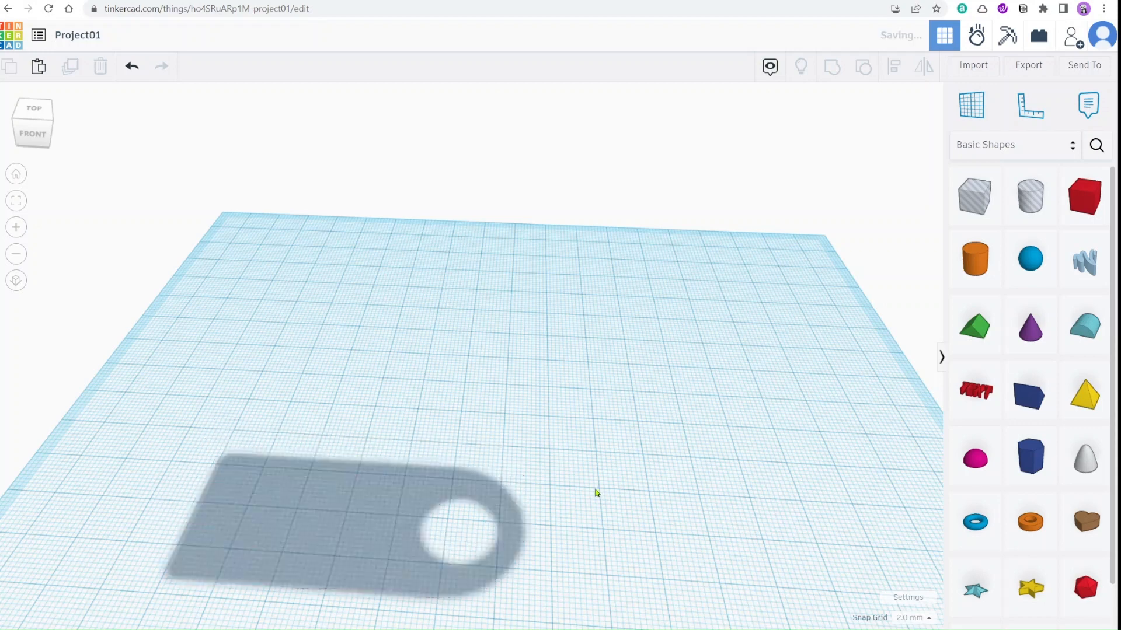
# - Turn the "Hi" text into a hole and inspect it in the magenta shape from several angles
pyautogui.click(313, 465)
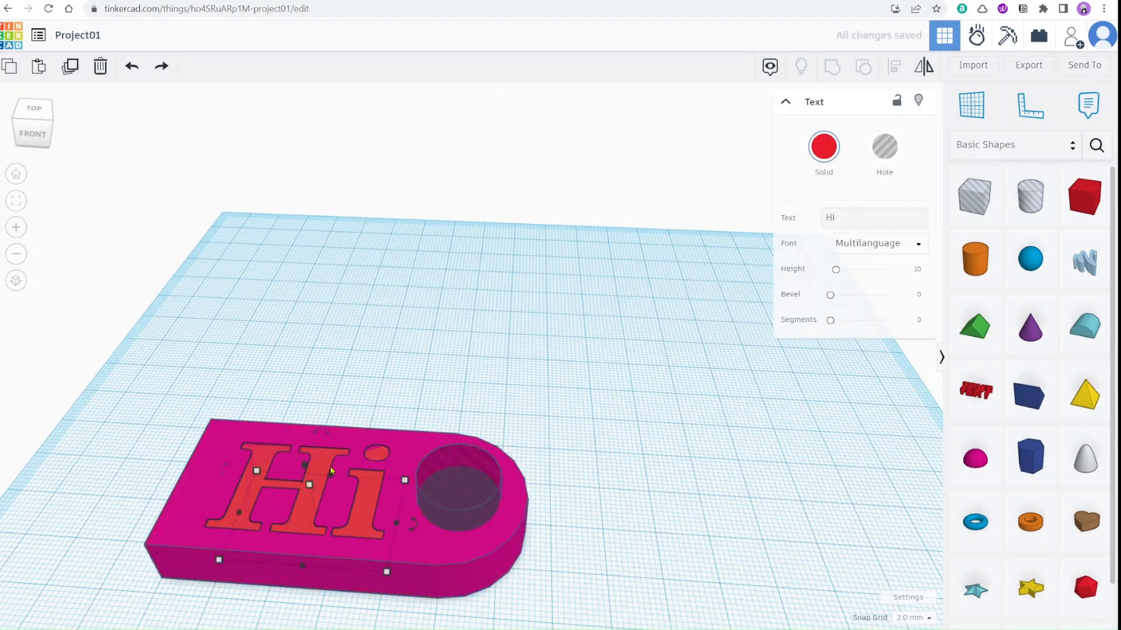
pyautogui.click(884, 153)
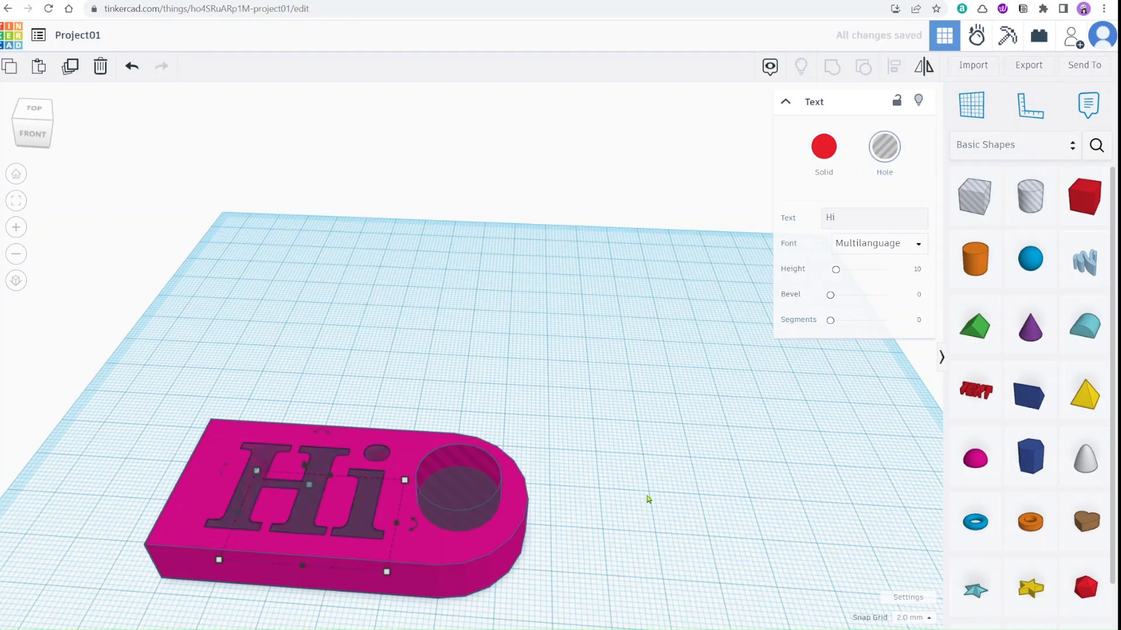
pyautogui.click(272, 513)
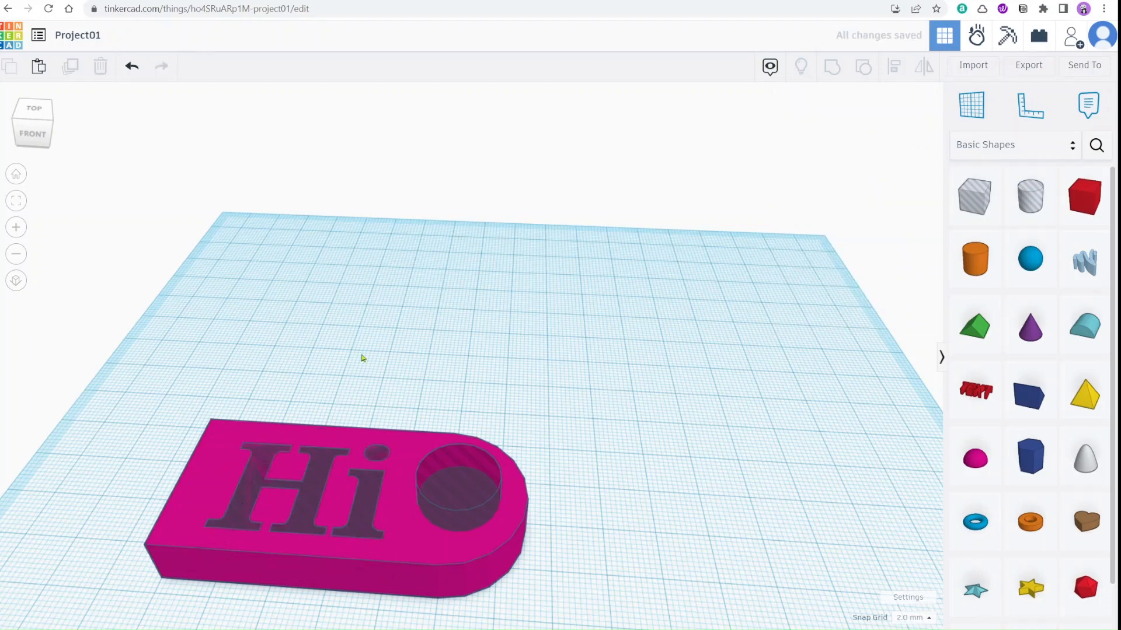
pyautogui.moveTo(362, 358); pyautogui.dragTo(359, 387, button='right')
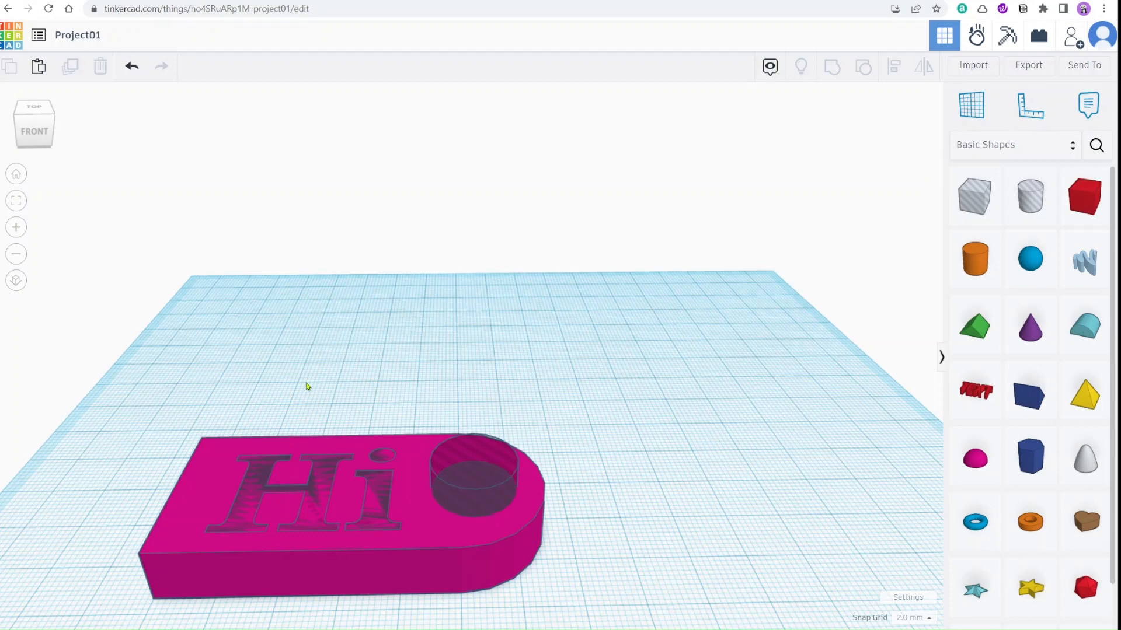
pyautogui.moveTo(303, 413); pyautogui.dragTo(298, 383, button='right')
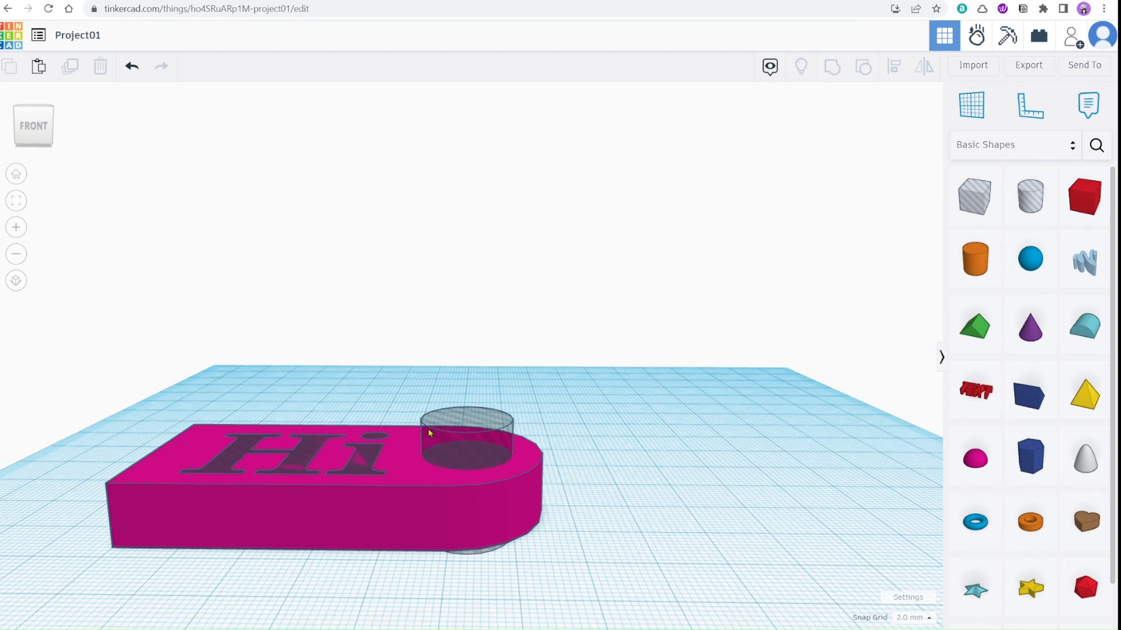
pyautogui.moveTo(342, 477); pyautogui.dragTo(333, 501, button='right')
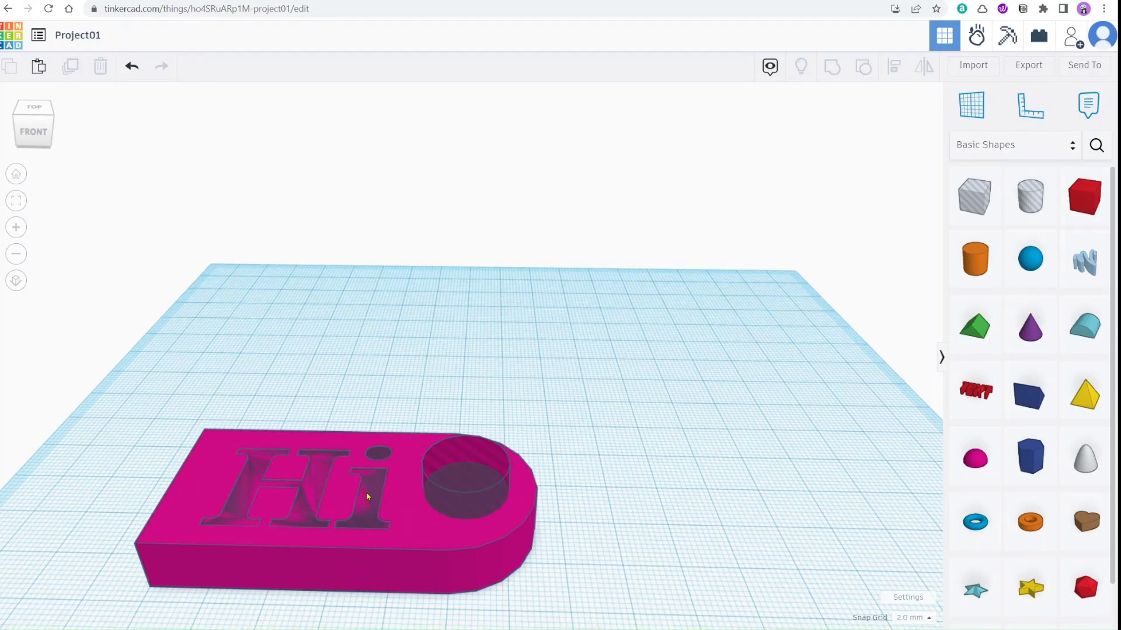
# - Make the "Hi" text hole taller and lower it 16 mm, to 4 mm below the workplane, so it passes through the magenta shape
pyautogui.click(318, 483)
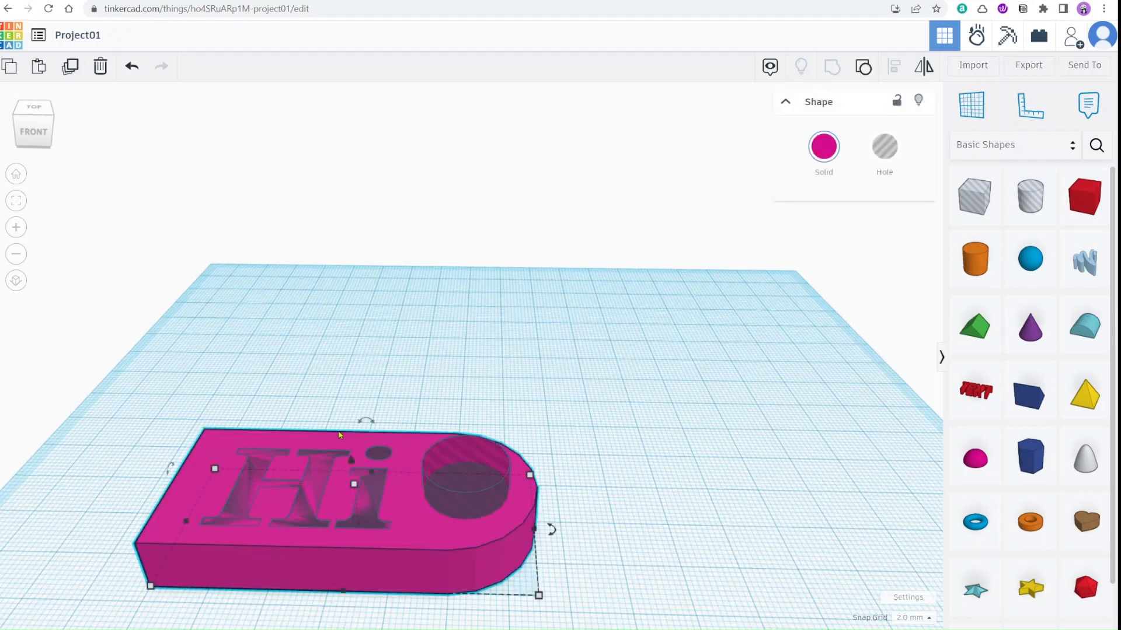
pyautogui.moveTo(339, 435); pyautogui.dragTo(315, 484, button='right')
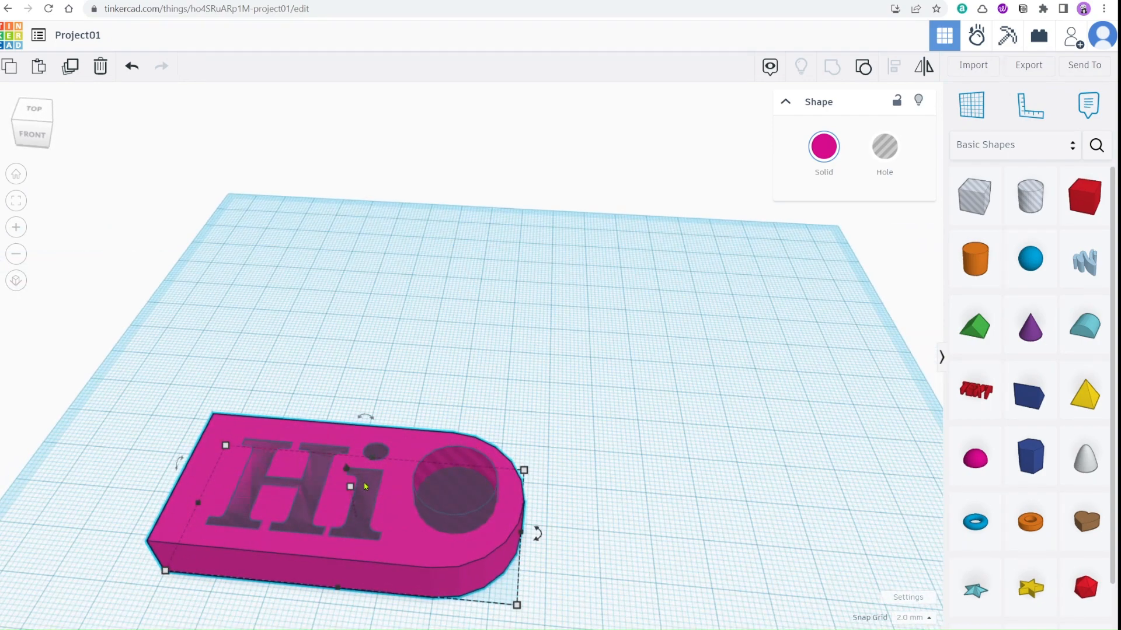
pyautogui.click(360, 488)
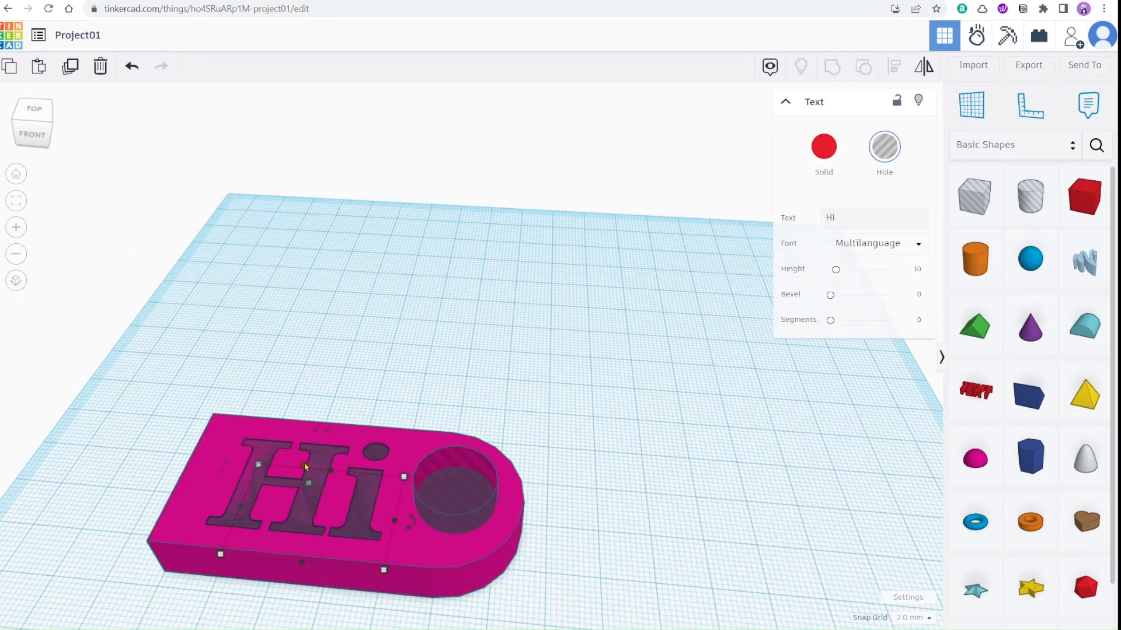
pyautogui.moveTo(305, 444); pyautogui.dragTo(305, 415)
pyautogui.moveTo(461, 532); pyautogui.dragTo(461, 478, button='right')
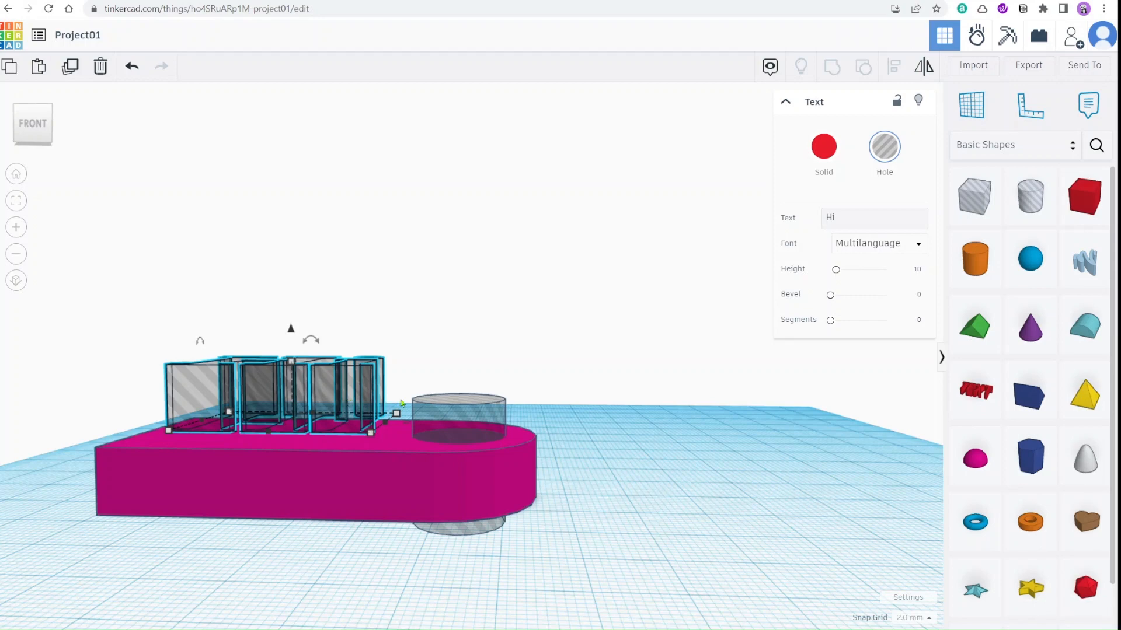
pyautogui.moveTo(348, 402); pyautogui.dragTo(330, 426, button='right')
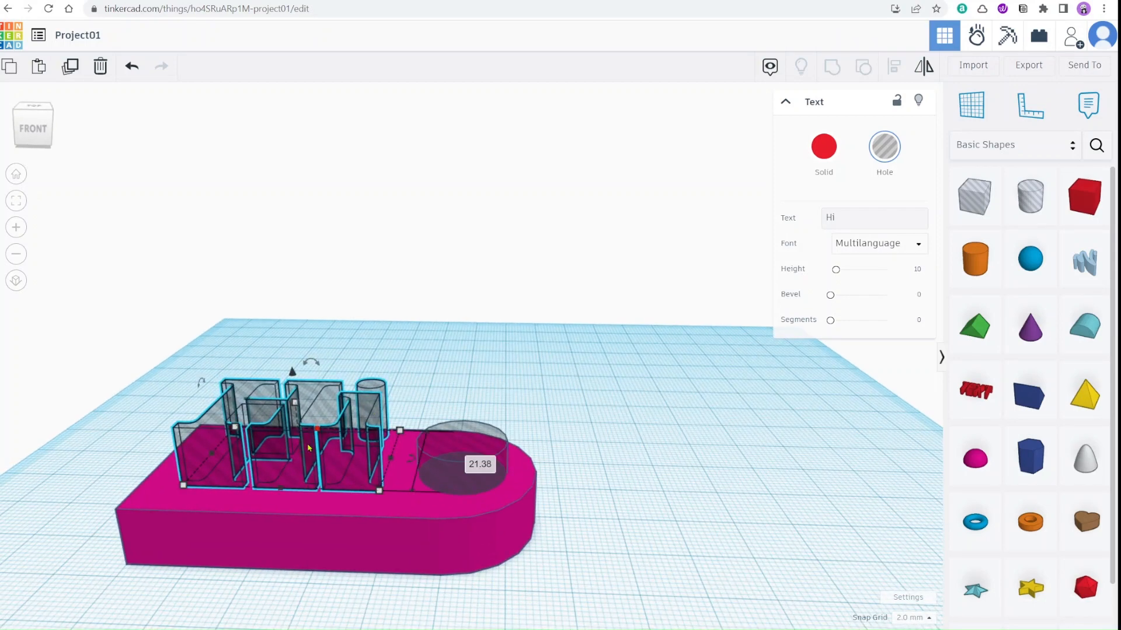
pyautogui.moveTo(295, 402); pyautogui.dragTo(292, 362)
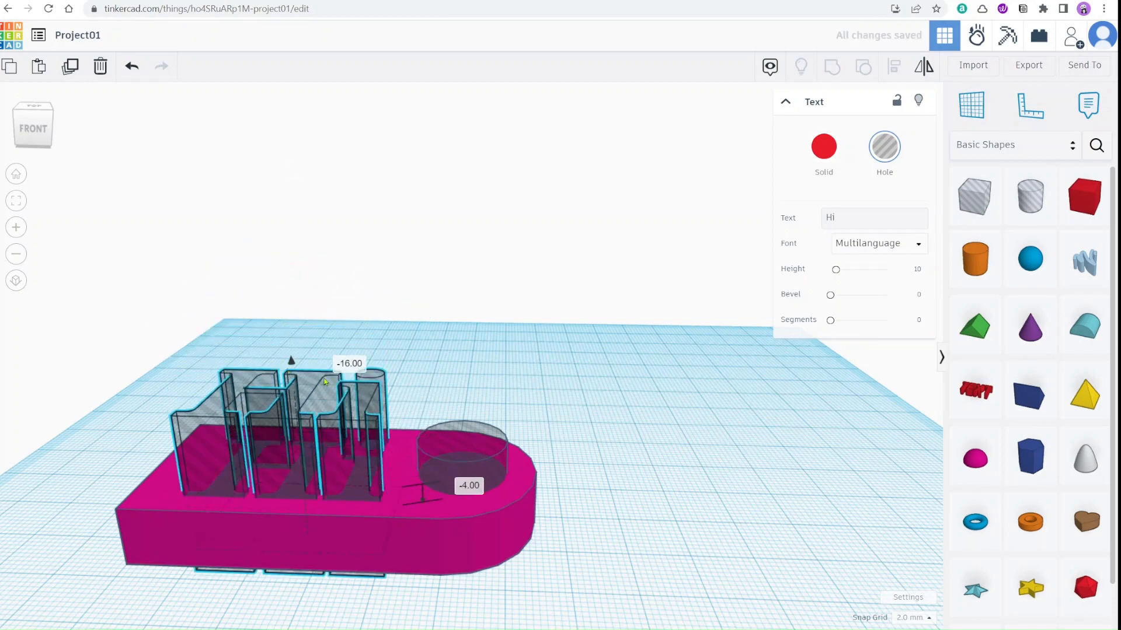
pyautogui.moveTo(563, 518); pyautogui.dragTo(518, 533, button='right')
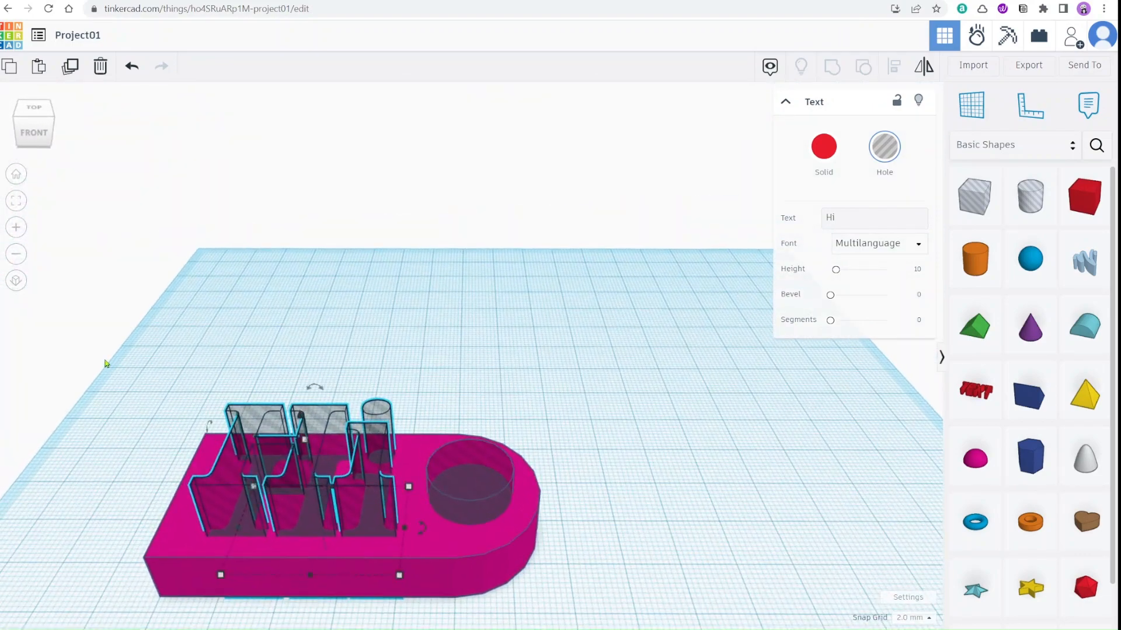
# - Group the magenta shape with the "Hi" text hole and the cylinder hole to cut both out of it
pyautogui.moveTo(105, 364); pyautogui.dragTo(578, 589)
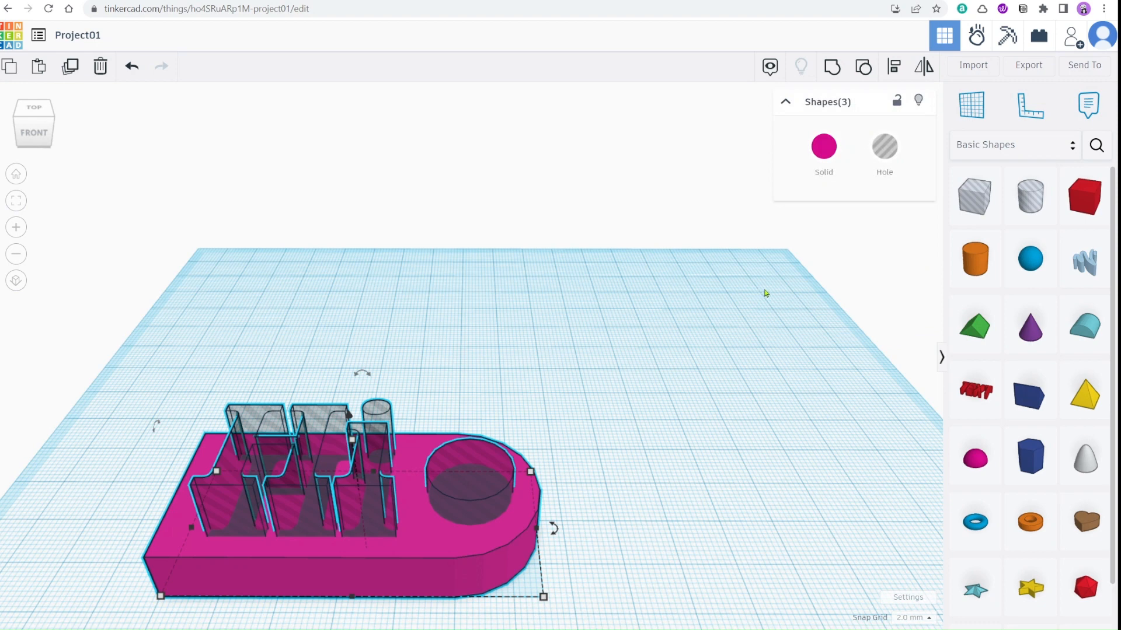
pyautogui.click(833, 67)
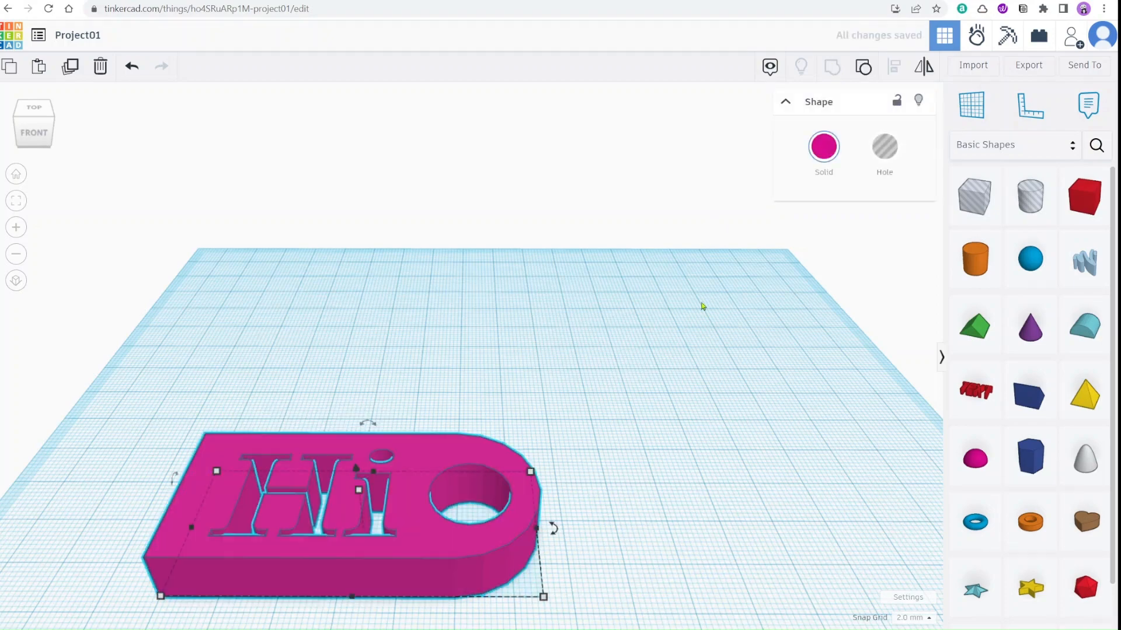
pyautogui.click(558, 391)
pyautogui.moveTo(559, 391); pyautogui.dragTo(554, 455, button='right')
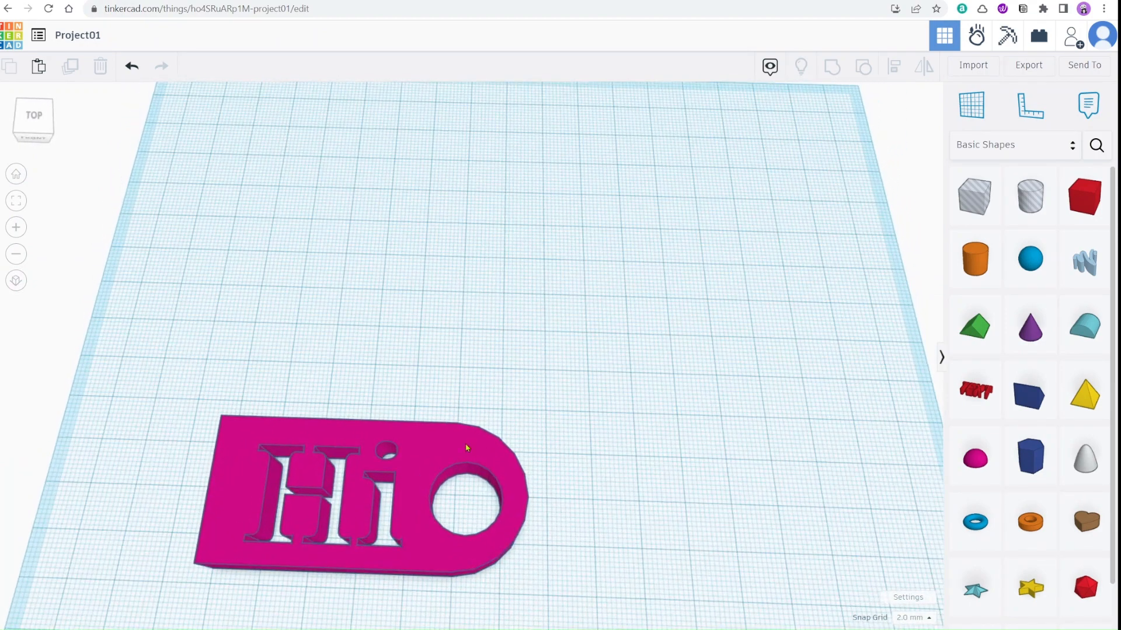
# - Recolour the grouped tag green
pyautogui.click(466, 448)
pyautogui.click(824, 149)
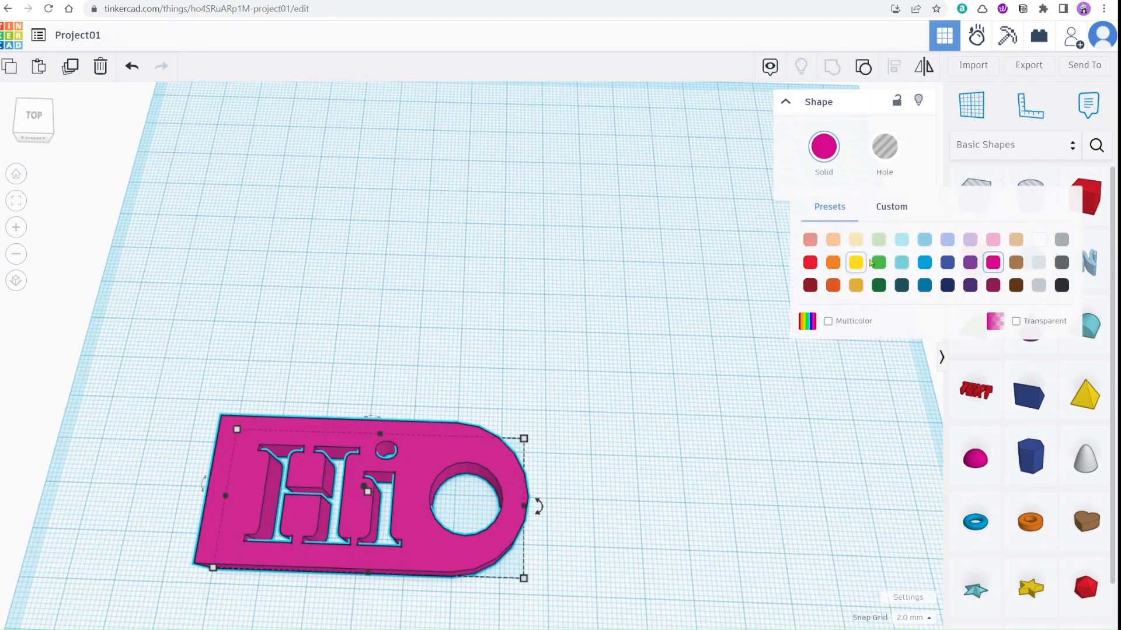
pyautogui.click(878, 262)
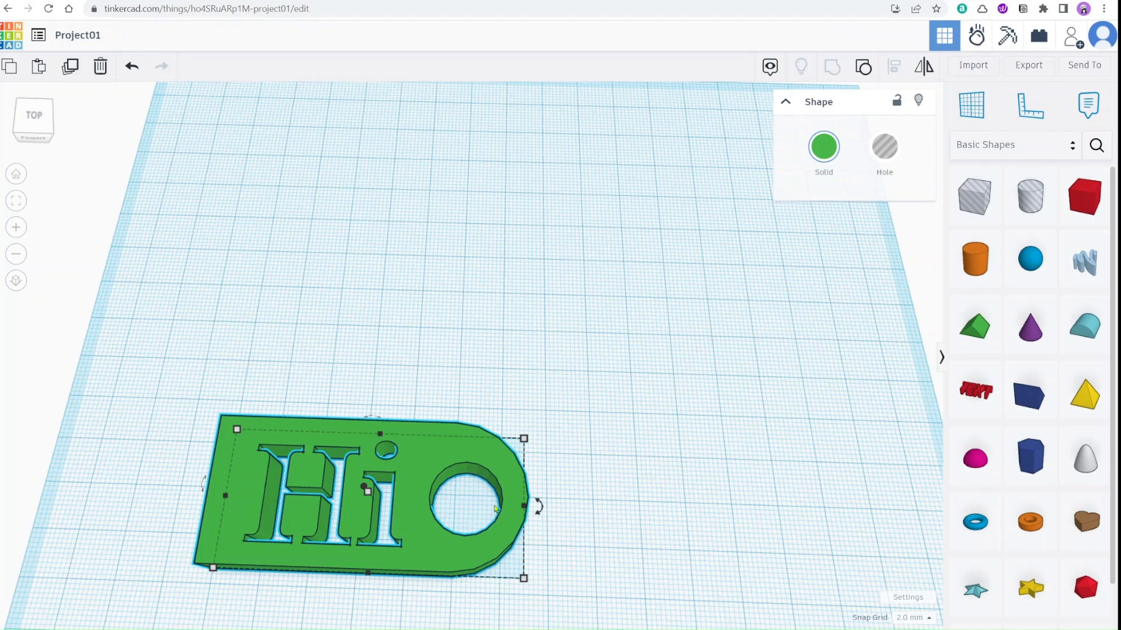
# - Ungroup the tag and enlarge the cylinder hole at its rounded end to 17 mm by 17 mm
pyautogui.click(863, 67)
pyautogui.click(697, 410)
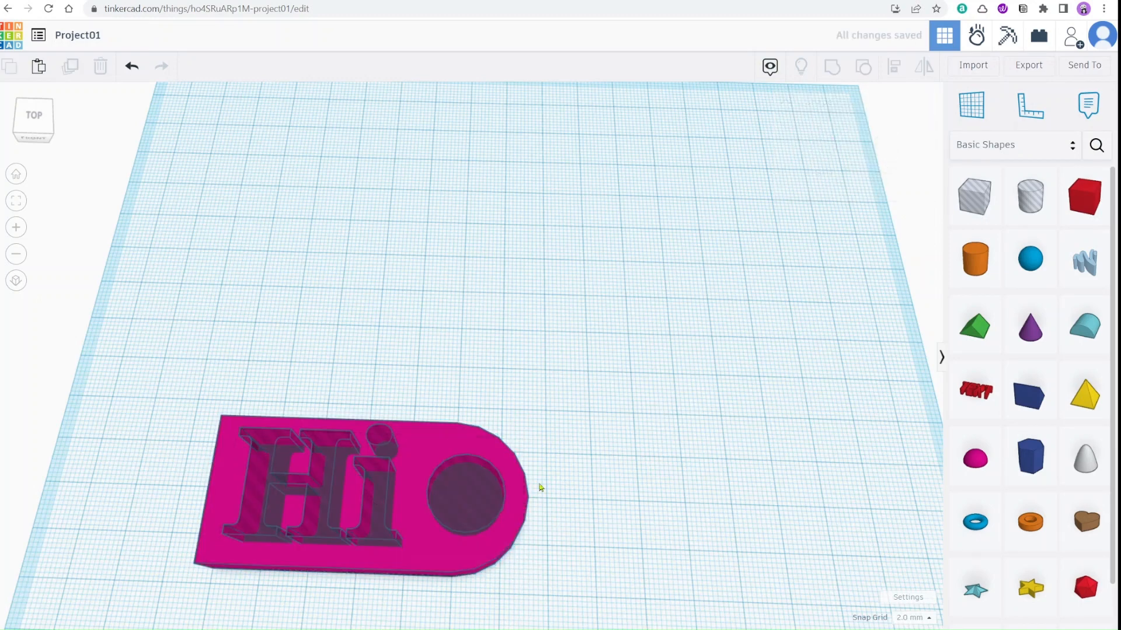
pyautogui.click(483, 506)
pyautogui.moveTo(501, 546); pyautogui.dragTo(509, 555)
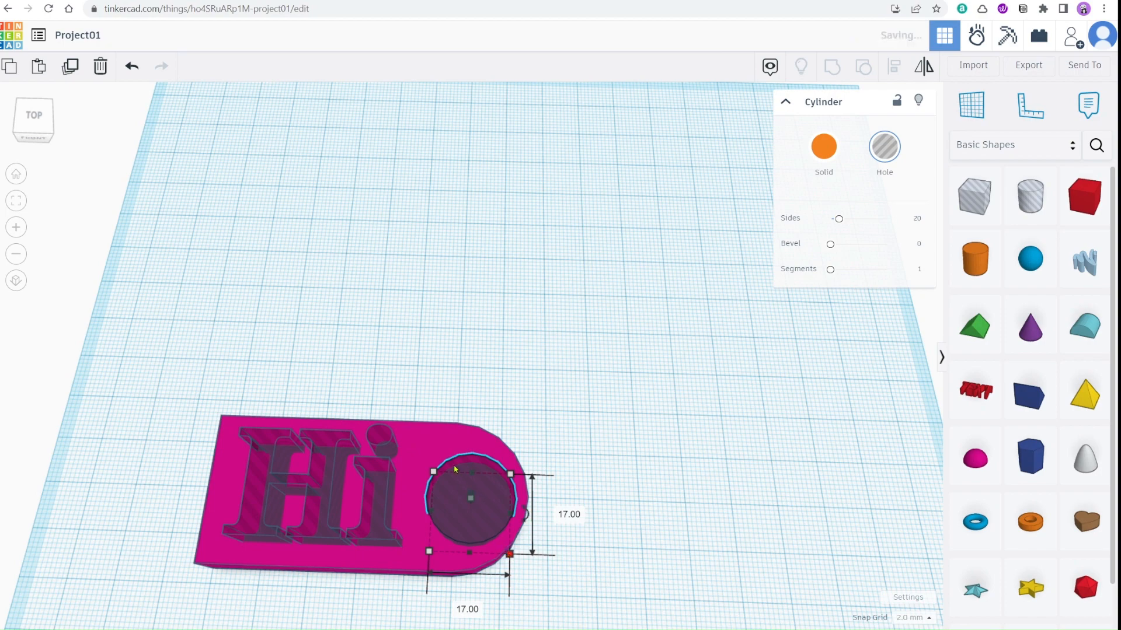
# - Shrink the "Hi" text hole and reposition it near the straight end of the tag, undoing the accidental change to the magenta shape
pyautogui.click(380, 480)
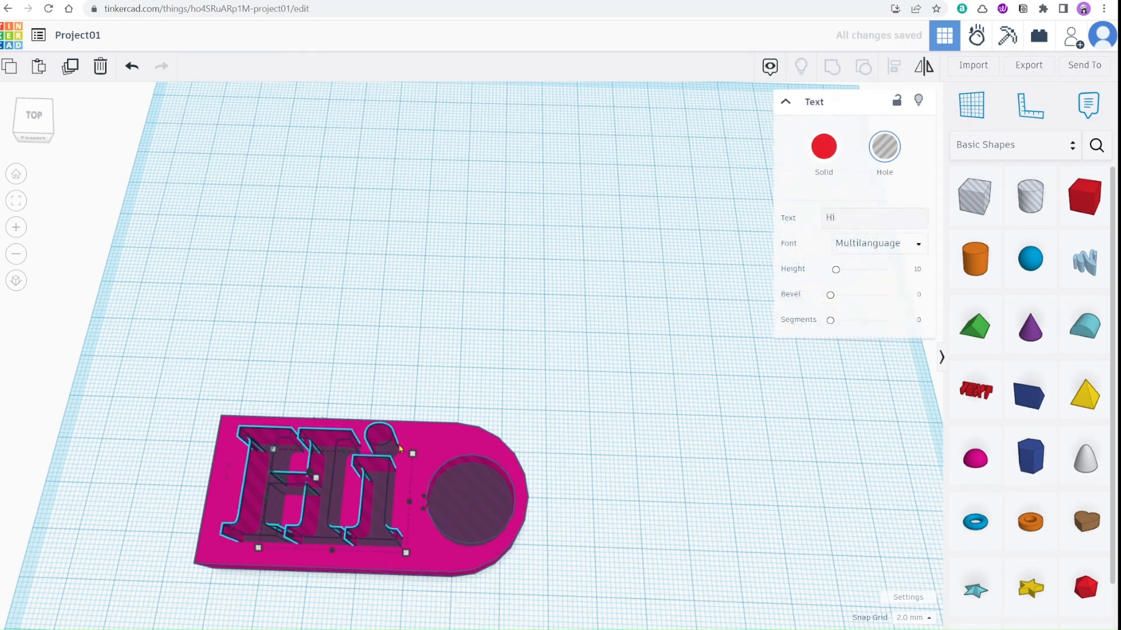
pyautogui.moveTo(387, 463); pyautogui.dragTo(321, 512)
pyautogui.click(327, 487)
pyautogui.hotkey('ctrl', 'z')
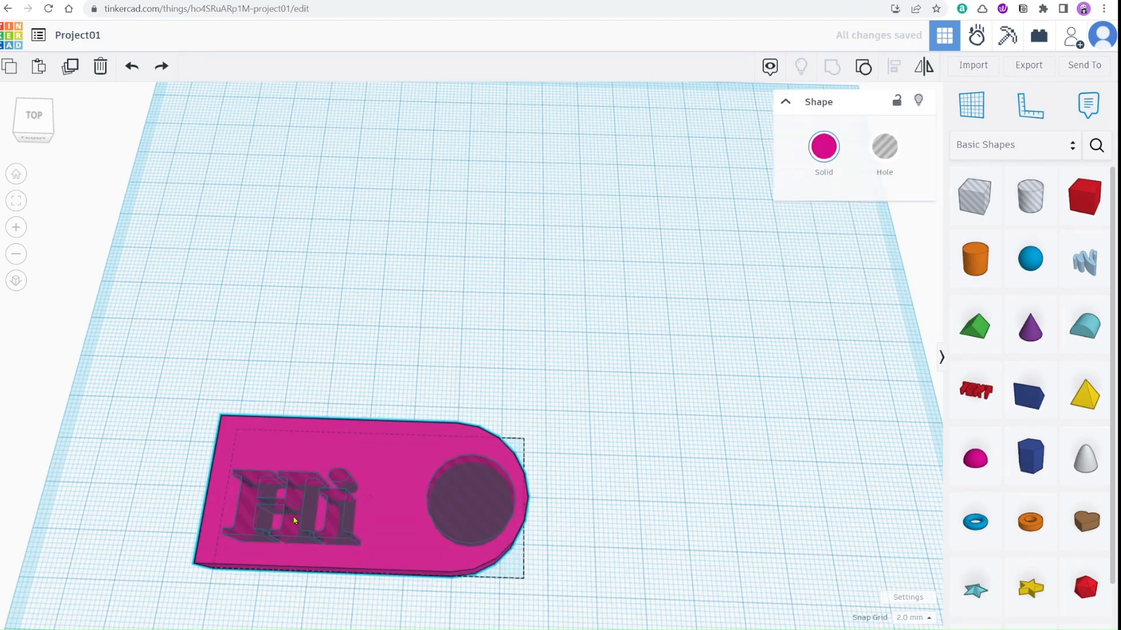
pyautogui.click(293, 513)
pyautogui.moveTo(290, 494); pyautogui.dragTo(291, 494)
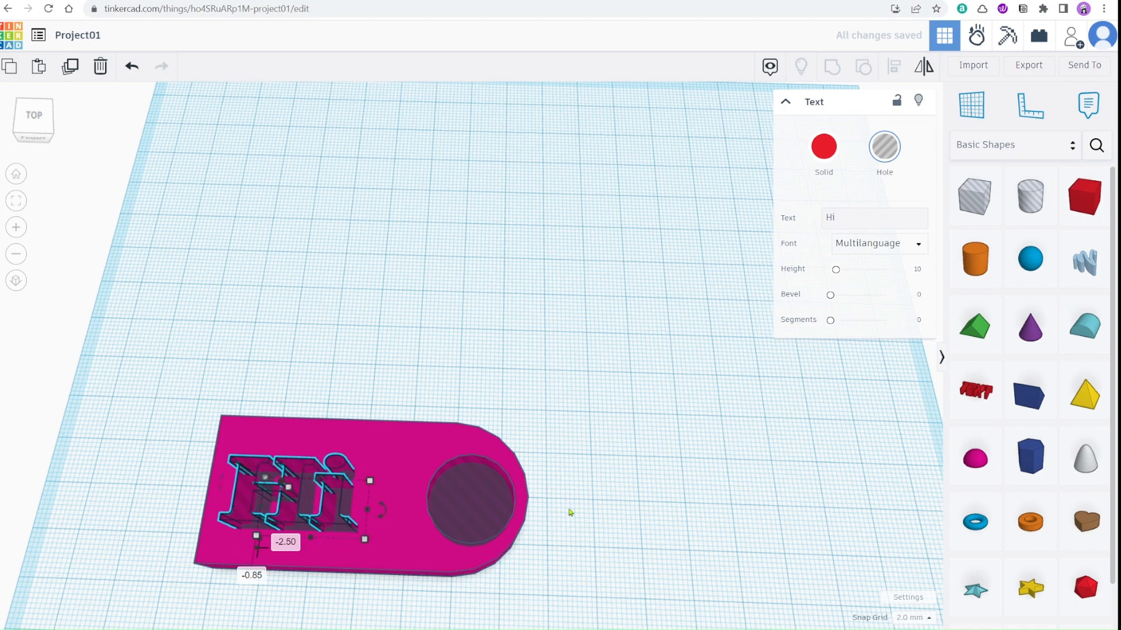
# - Enlarge the "Hi" text hole on the tag from its corner so the letters are about 16 mm high
pyautogui.click(14, 175)
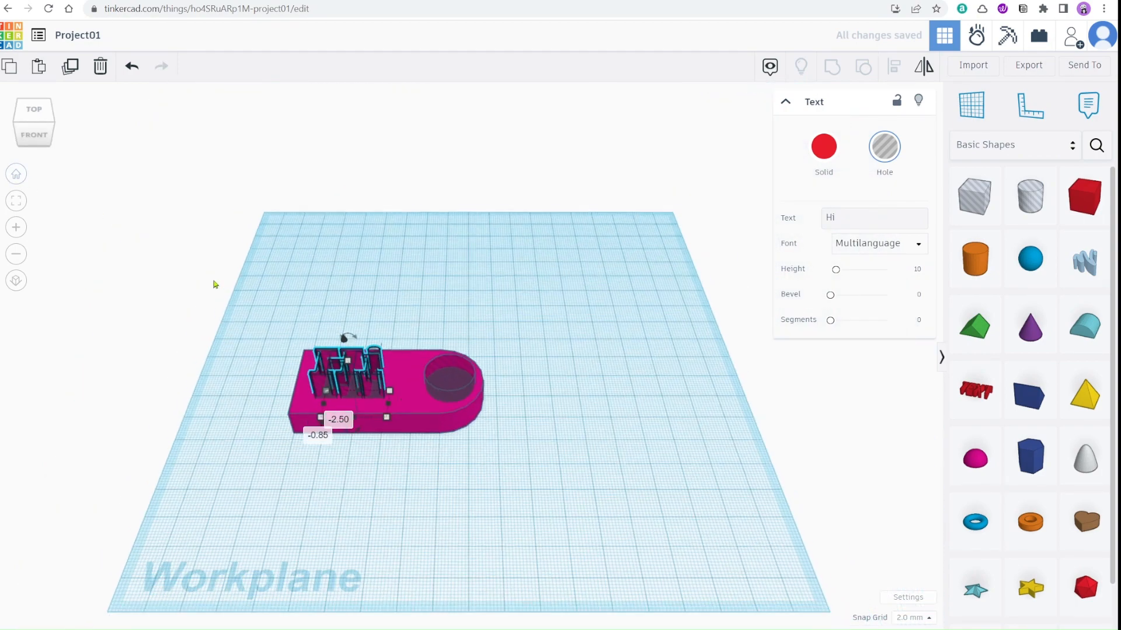
pyautogui.click(348, 477)
pyautogui.scroll(5, 372, 438)
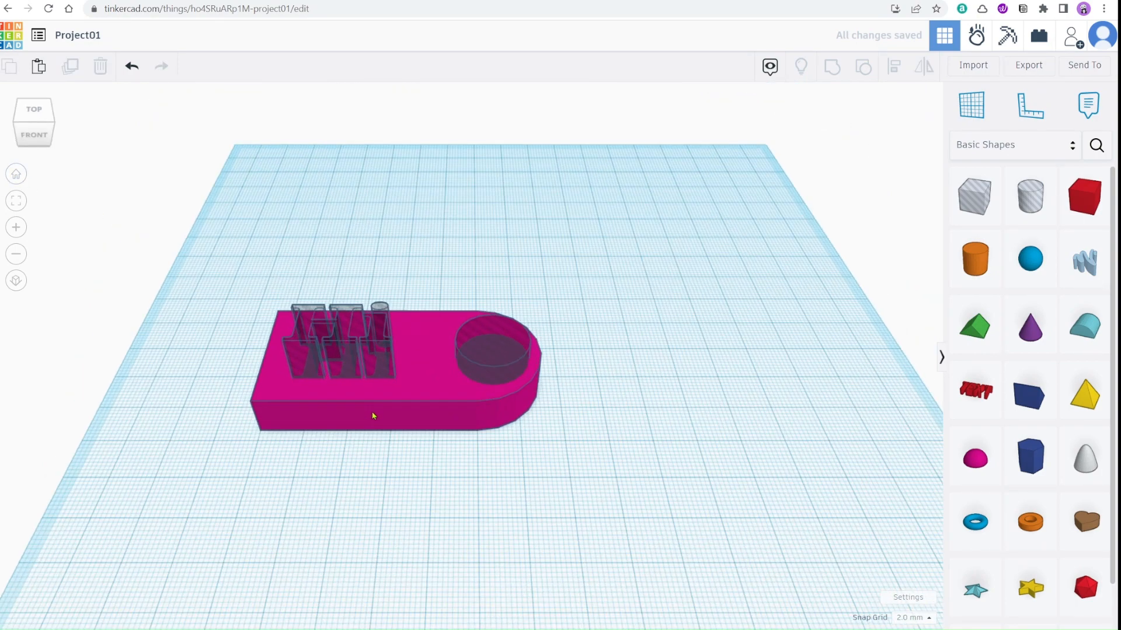
pyautogui.moveTo(382, 421); pyautogui.dragTo(401, 537, button='right')
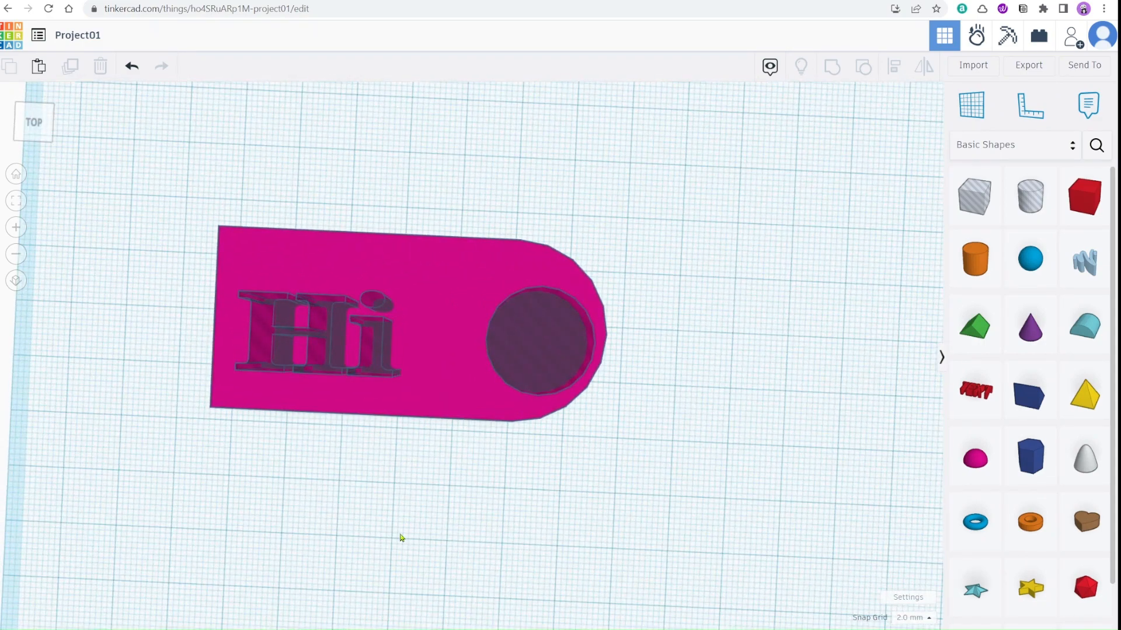
pyautogui.click(331, 349)
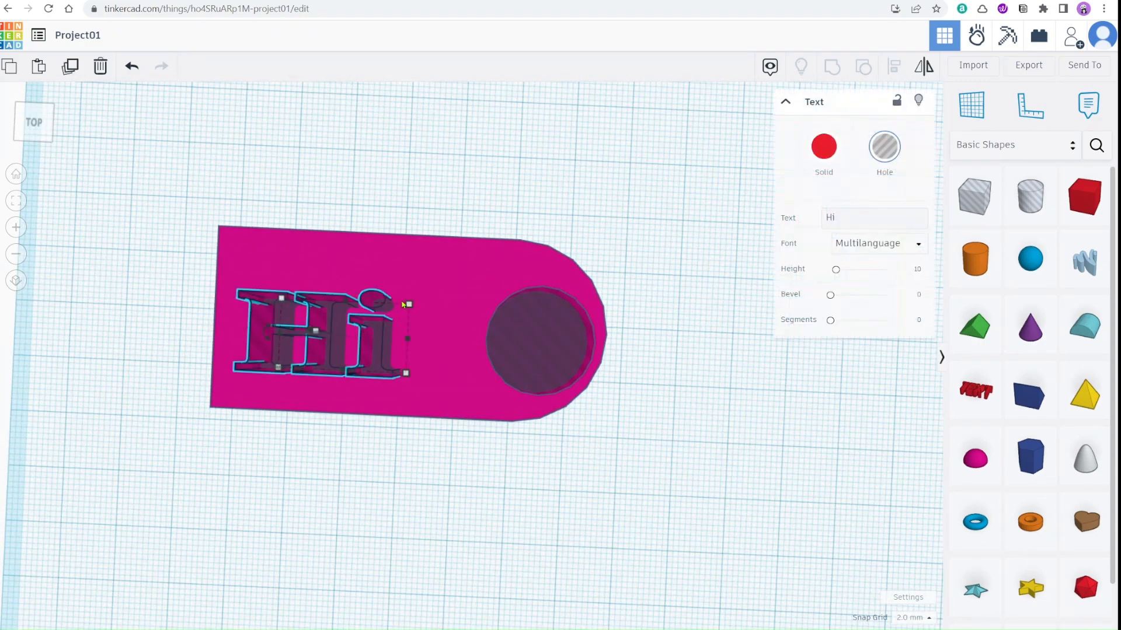
pyautogui.moveTo(409, 303); pyautogui.dragTo(444, 292)
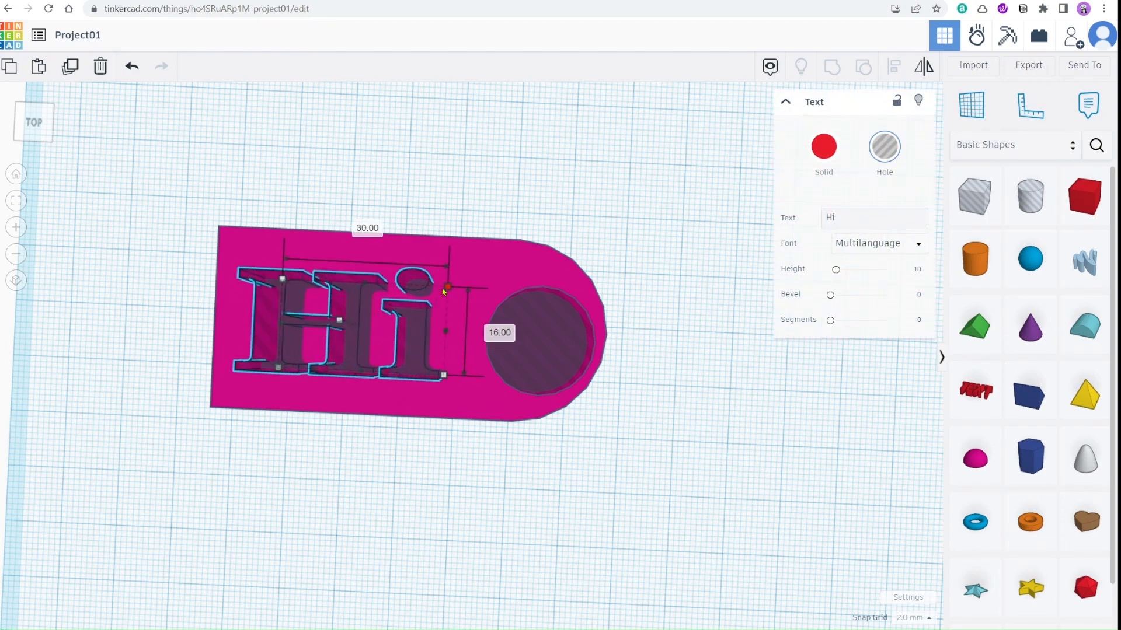
pyautogui.click(421, 470)
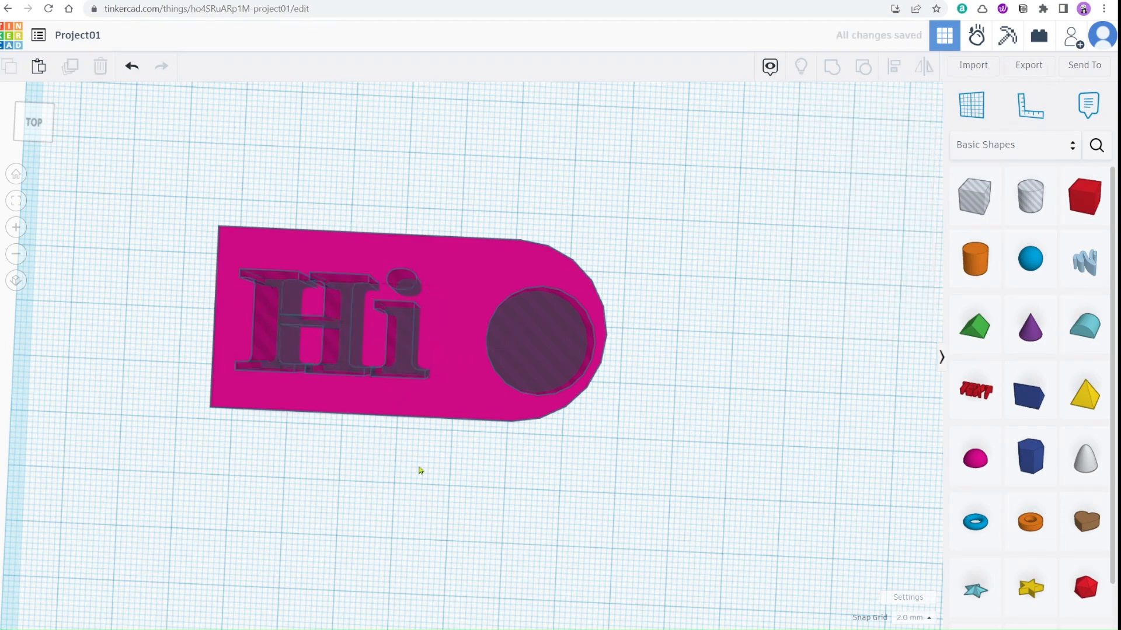
# - Select the magenta shape with both holes and group them to cut the text and circle through the tag
pyautogui.moveTo(445, 482); pyautogui.dragTo(746, 553, button='middle')
pyautogui.moveTo(734, 523); pyautogui.dragTo(742, 500, button='right')
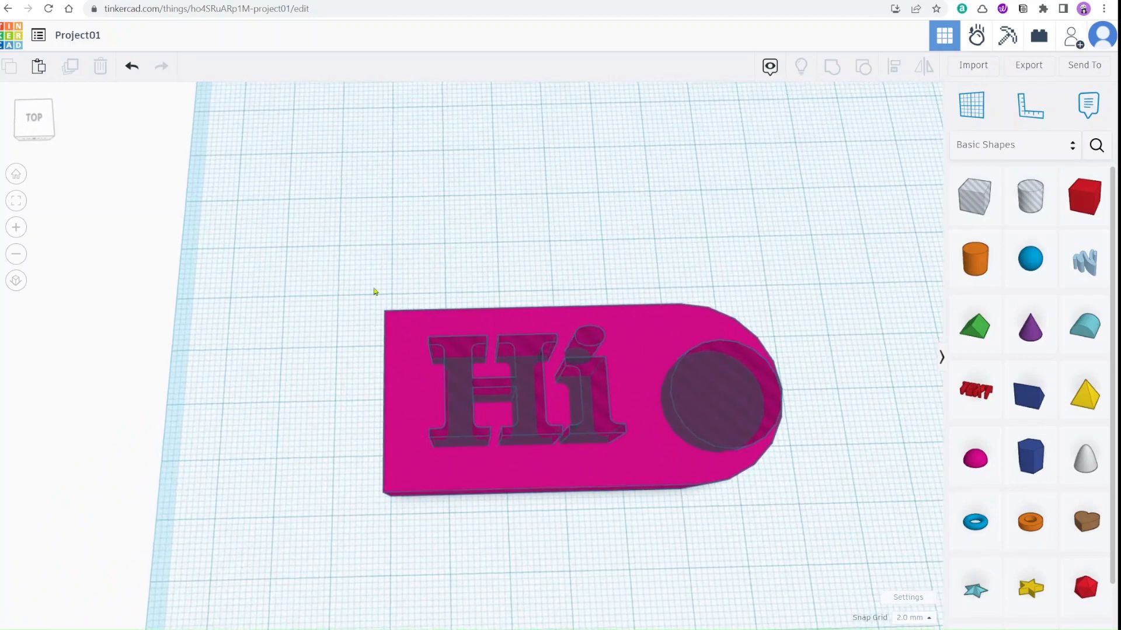
pyautogui.moveTo(323, 256); pyautogui.dragTo(859, 567)
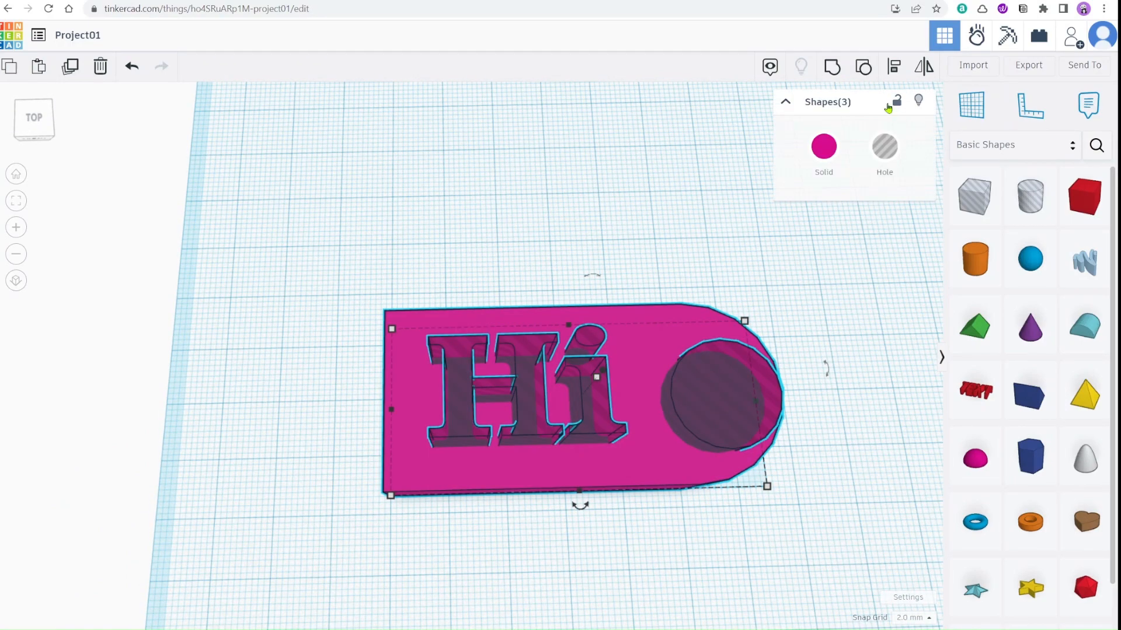
pyautogui.click(831, 66)
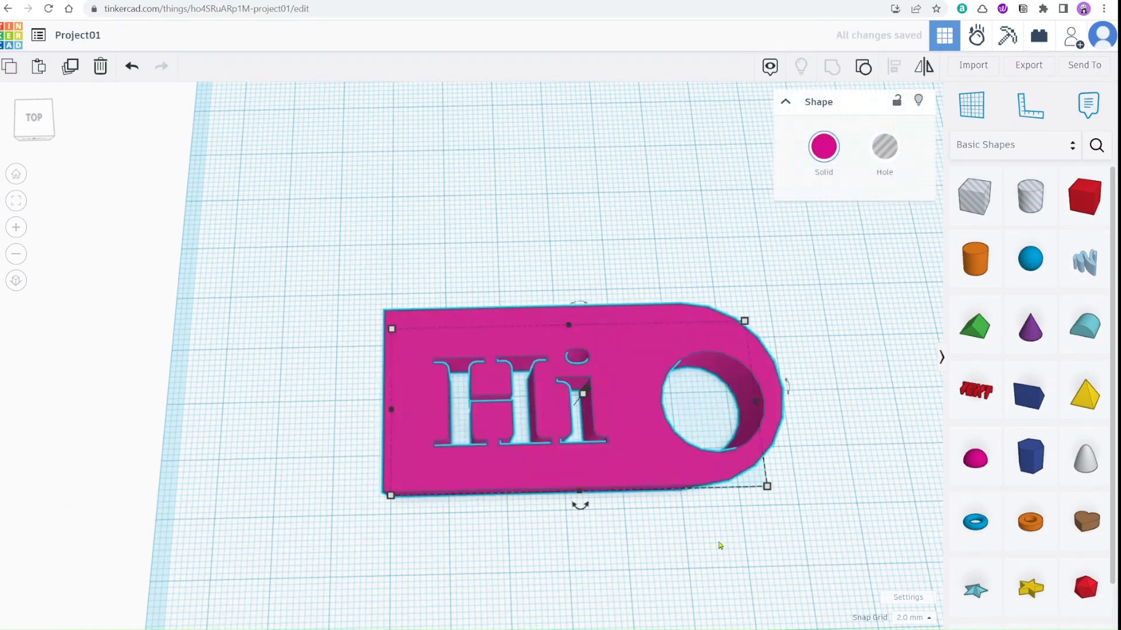
pyautogui.click(719, 546)
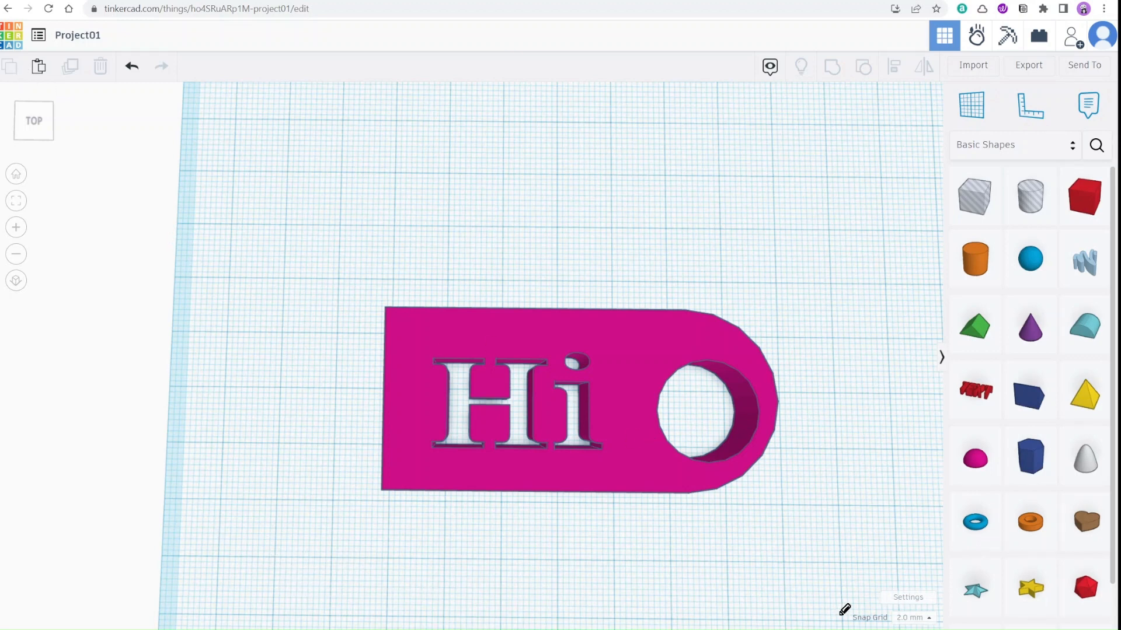
pyautogui.moveTo(872, 590); pyautogui.dragTo(851, 621)
pyautogui.moveTo(910, 584); pyautogui.dragTo(925, 578)
pyautogui.moveTo(869, 610); pyautogui.dragTo(881, 603)
pyautogui.moveTo(20, 72)
pyautogui.mouseDown()
pyautogui.moveTo(68, 86)
pyautogui.moveTo(79, 73)
pyautogui.moveTo(86, 94)
pyautogui.moveTo(68, 45)
pyautogui.mouseUp()
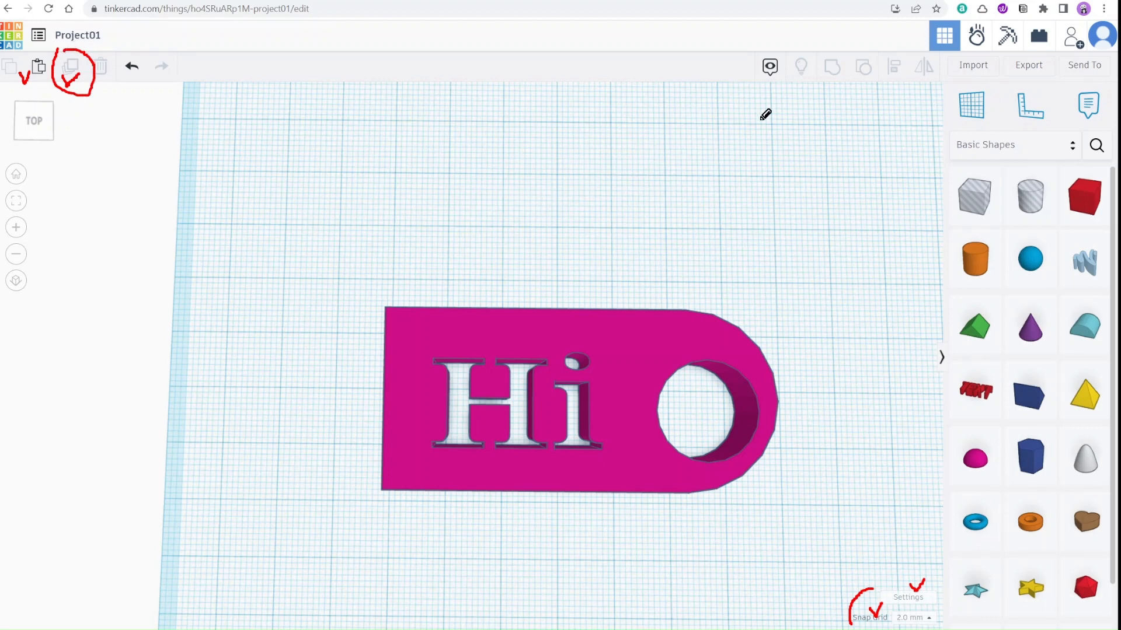
pyautogui.moveTo(818, 50); pyautogui.dragTo(863, 48)
pyautogui.moveTo(882, 53); pyautogui.dragTo(898, 50)
pyautogui.moveTo(1025, 170); pyautogui.dragTo(1042, 165)
pyautogui.moveTo(692, 358); pyautogui.dragTo(743, 326)
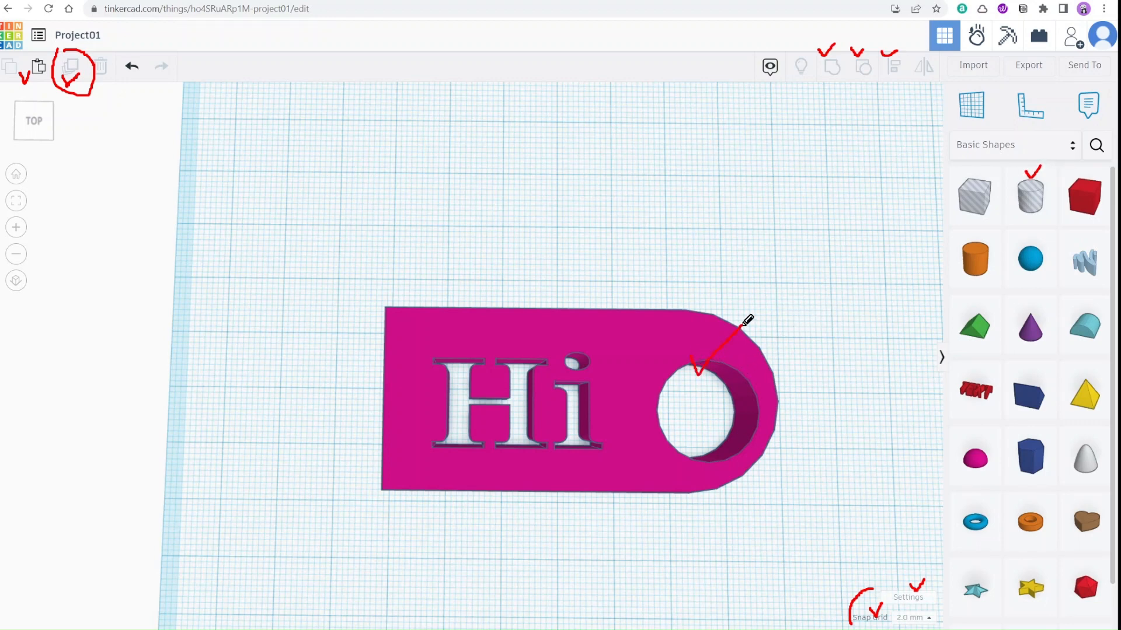
pyautogui.moveTo(566, 349); pyautogui.dragTo(596, 332)
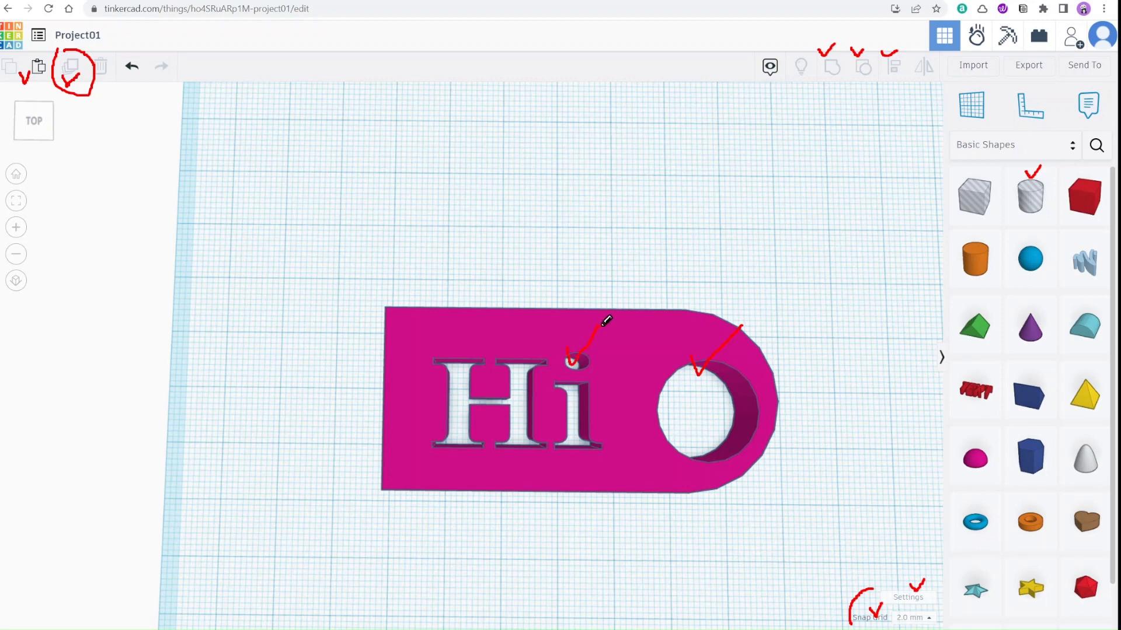